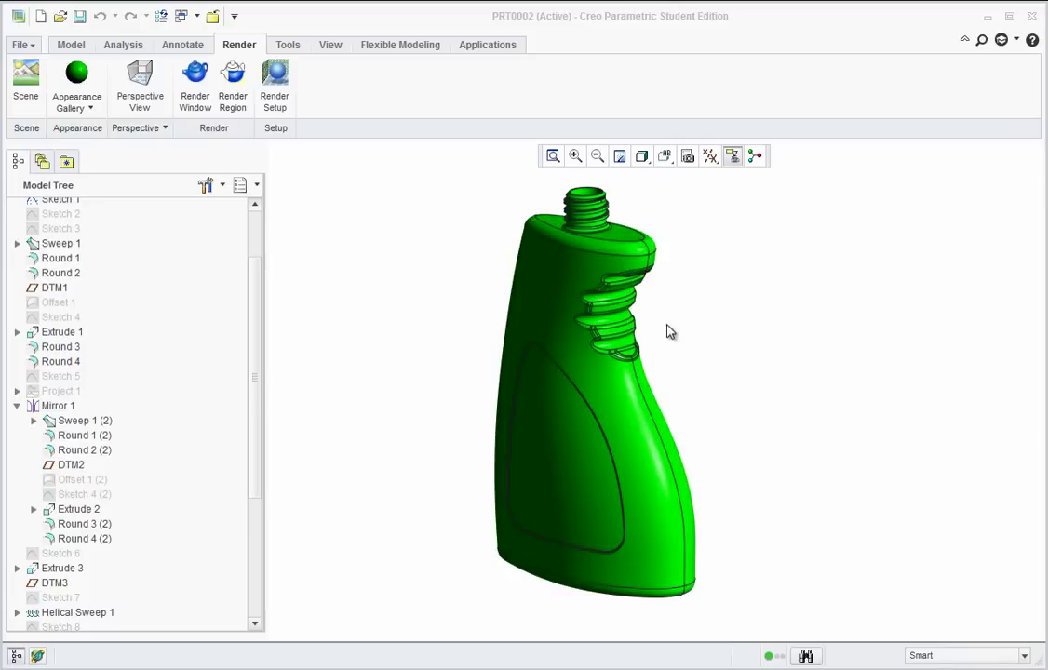
mouse_move(687, 371)
middle_mouse_down()
mouse_move(754, 337)
mouse_move(728, 402)
mouse_move(702, 392)
mouse_move(715, 356)
mouse_move(692, 363)
mouse_move(619, 350)
mouse_move(732, 366)
mouse_move(769, 389)
mouse_move(675, 386)
mouse_move(601, 320)
middle_mouse_up()
middle_click_drag(708, 337, 567, 286)
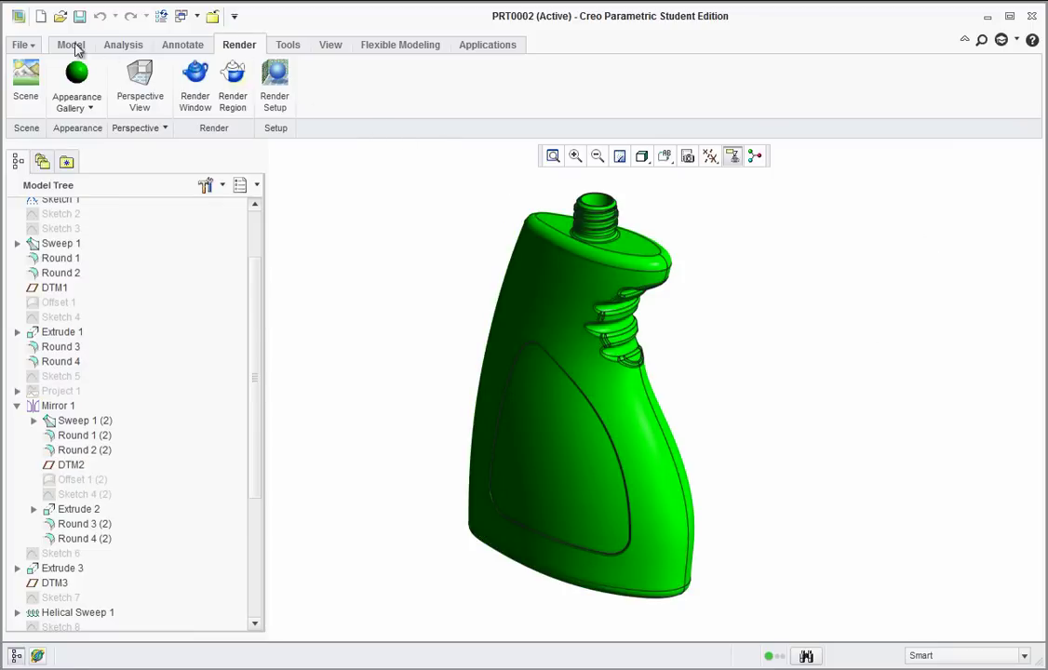
- Create a new solid part named E13 using the default template
left_click(20, 45)
left_click(47, 78)
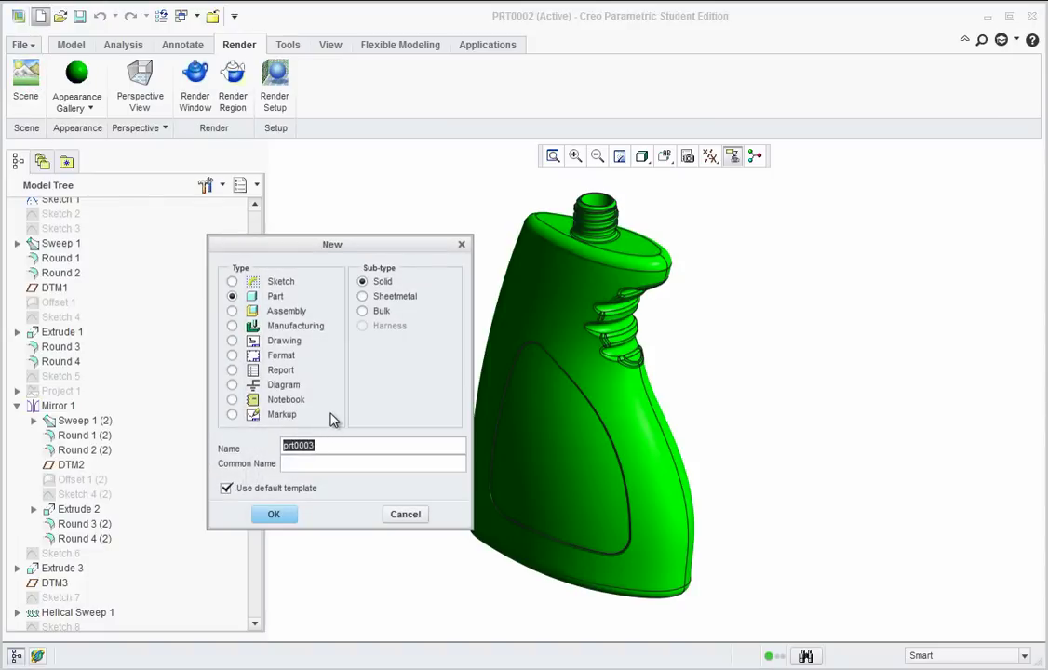
type("E134")
key("BackSpace")
left_click(278, 521)
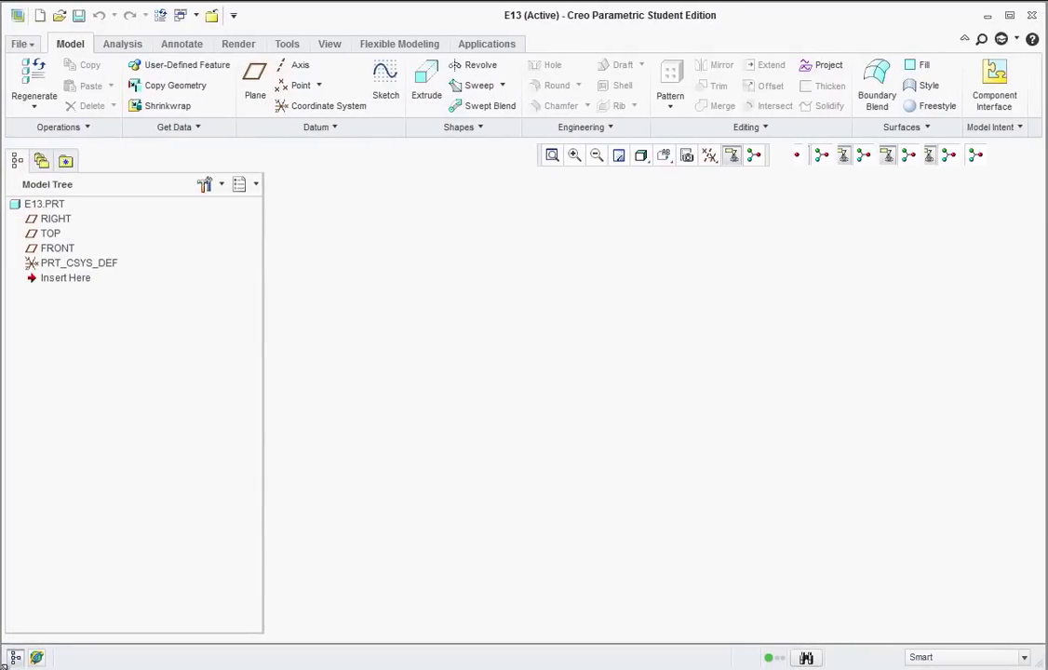
- Start a sketch on the TOP plane and draw a vertical line about 177.54 long upward from the origin
left_click(42, 235)
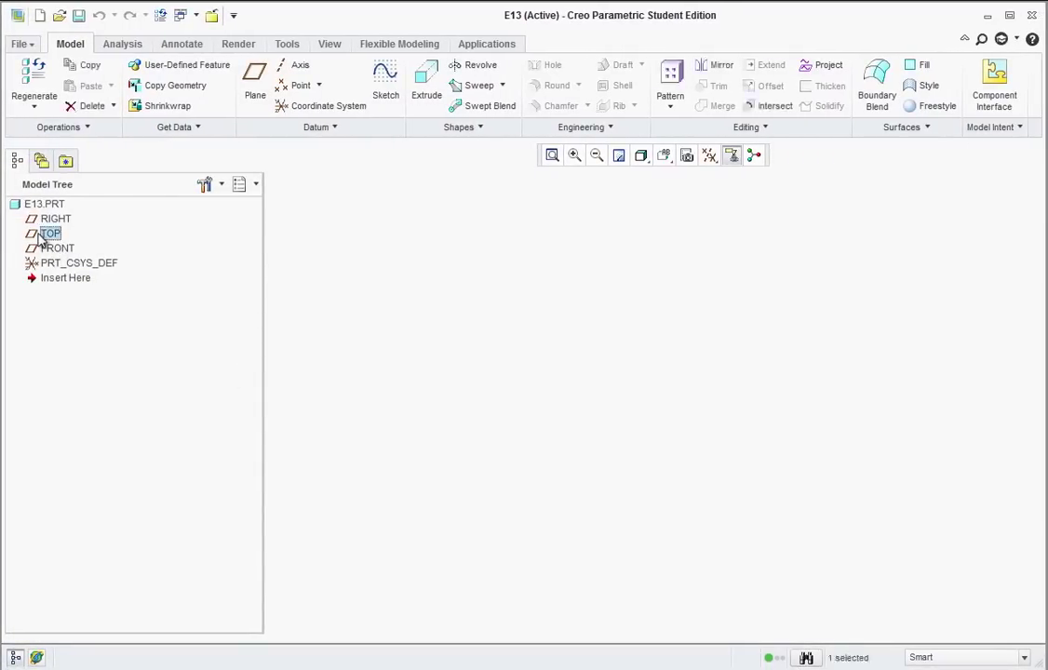
left_click(385, 81)
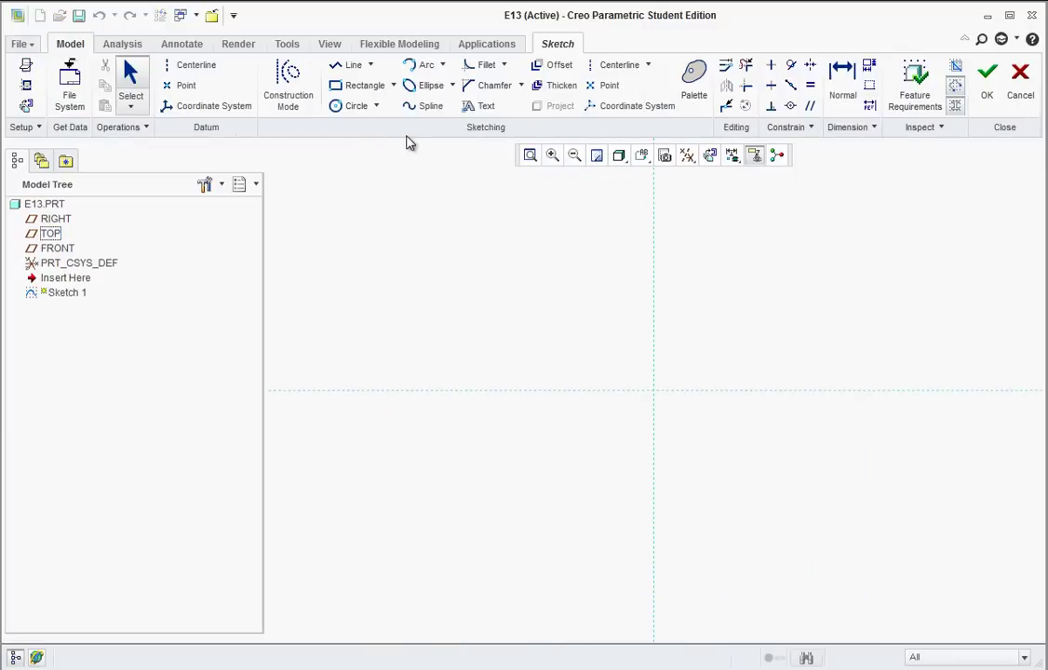
left_click(354, 66)
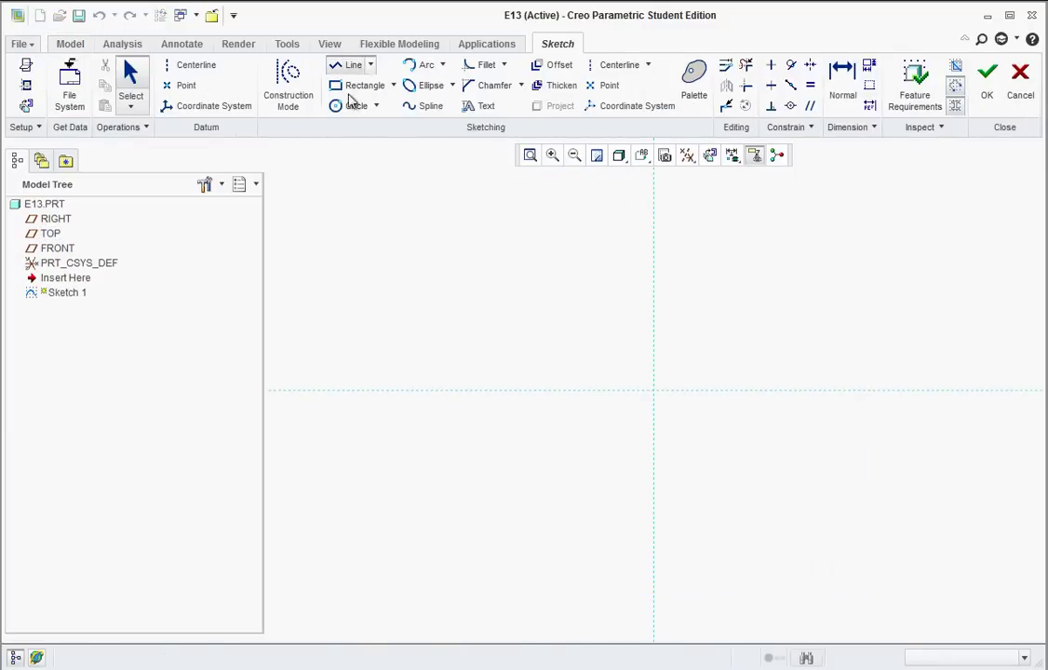
left_click(653, 389)
left_click(653, 249)
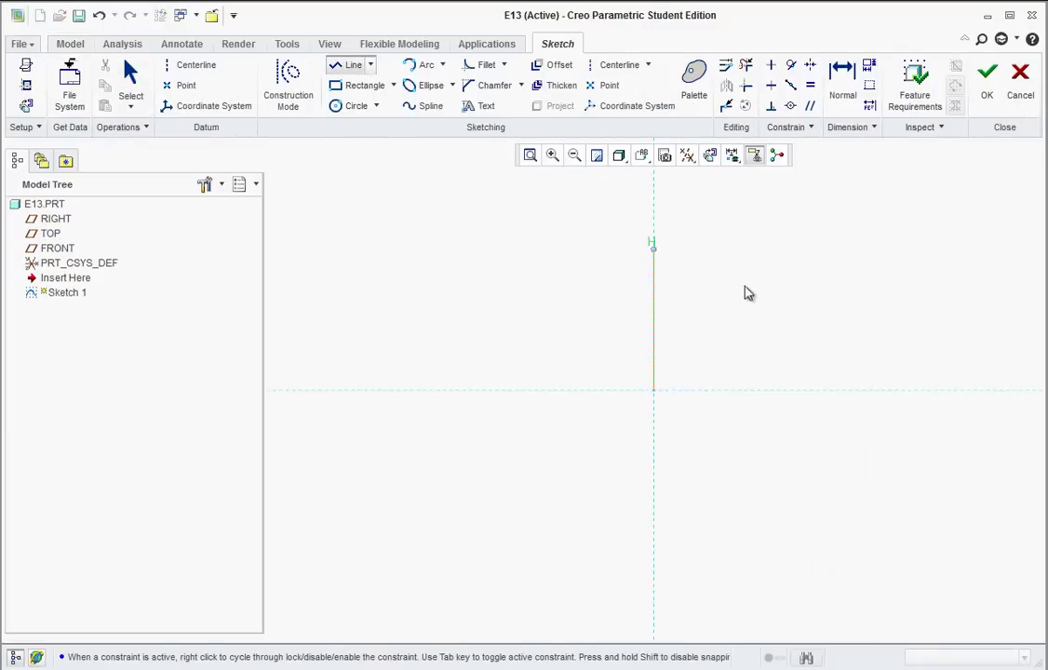
middle_click(744, 292)
middle_click(745, 294)
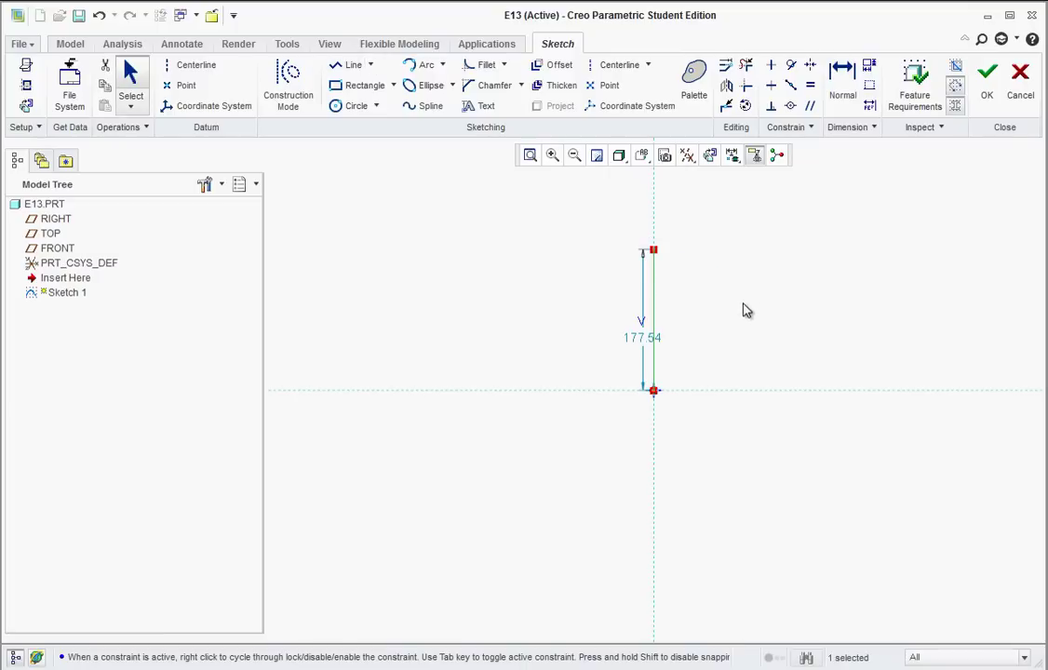
- Set the vertical line's length to 8, move its dimension clear of the line and finish the sketch
double_click(640, 337)
type("8")
key("Return")
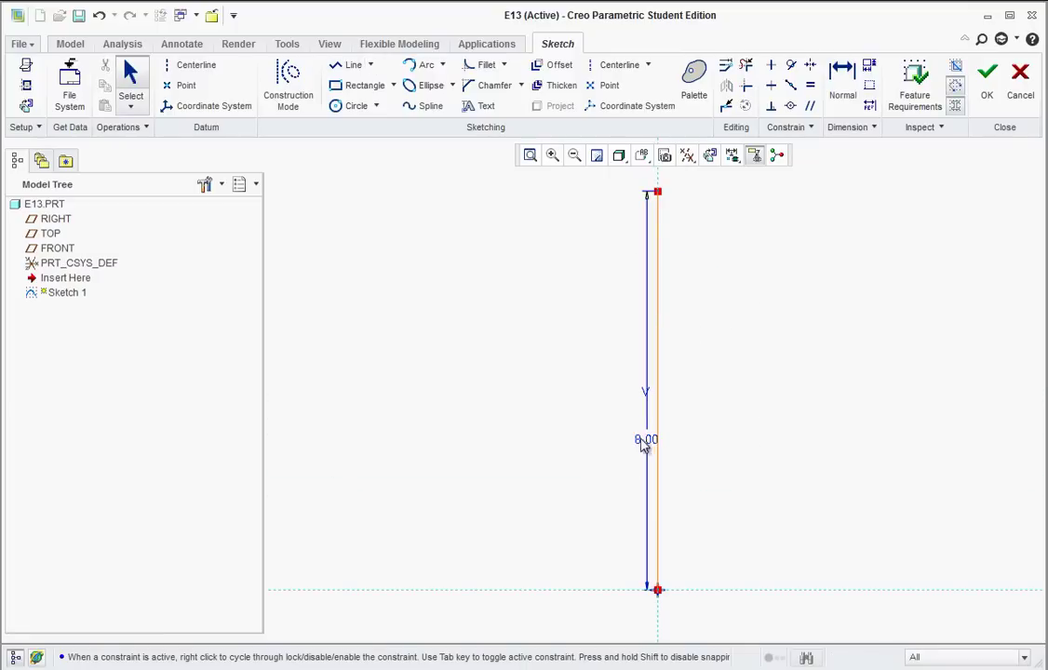
left_click_drag(643, 437, 606, 379)
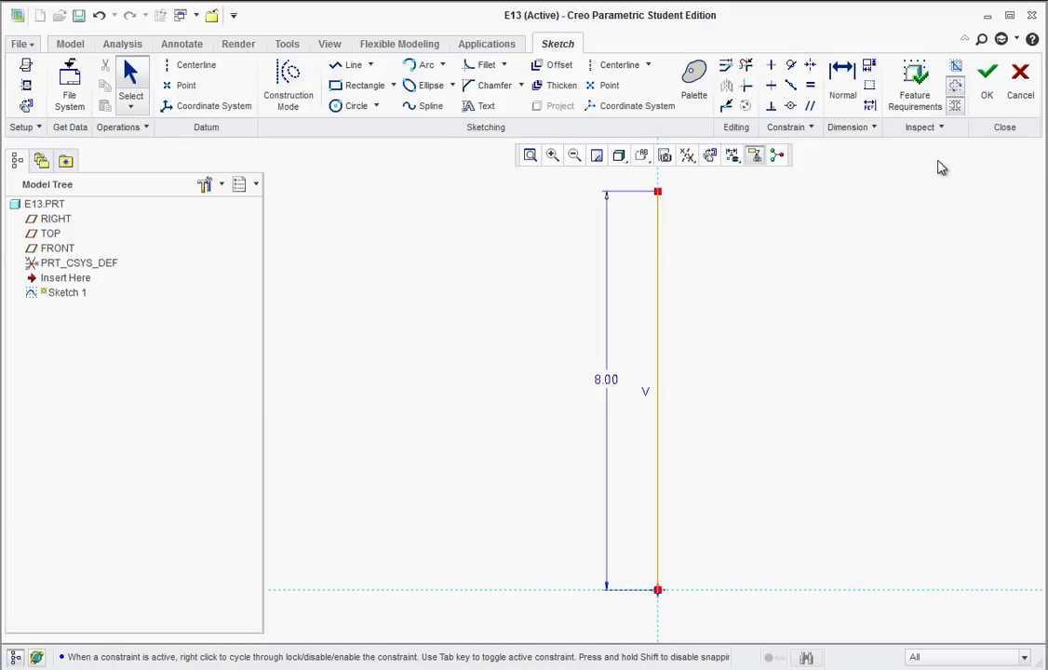
left_click(989, 88)
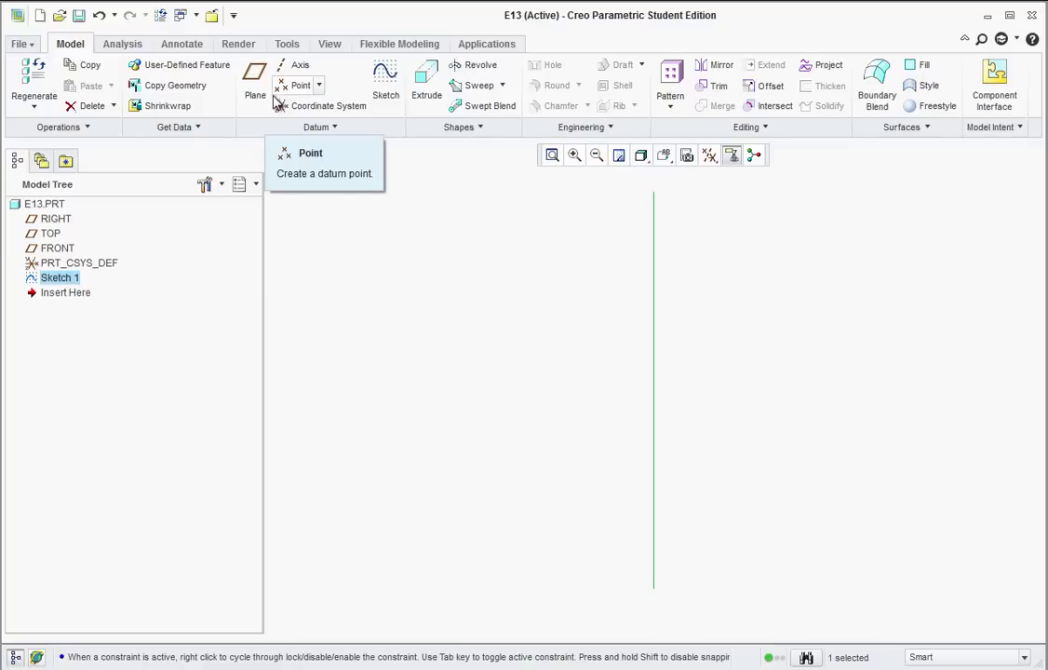
- In a new TOP plane sketch, draw a three-point spline left of the line, about 8.08 high, ending about 2.25 and 1.48 from the vertical axis
left_click(47, 234)
left_click(384, 82)
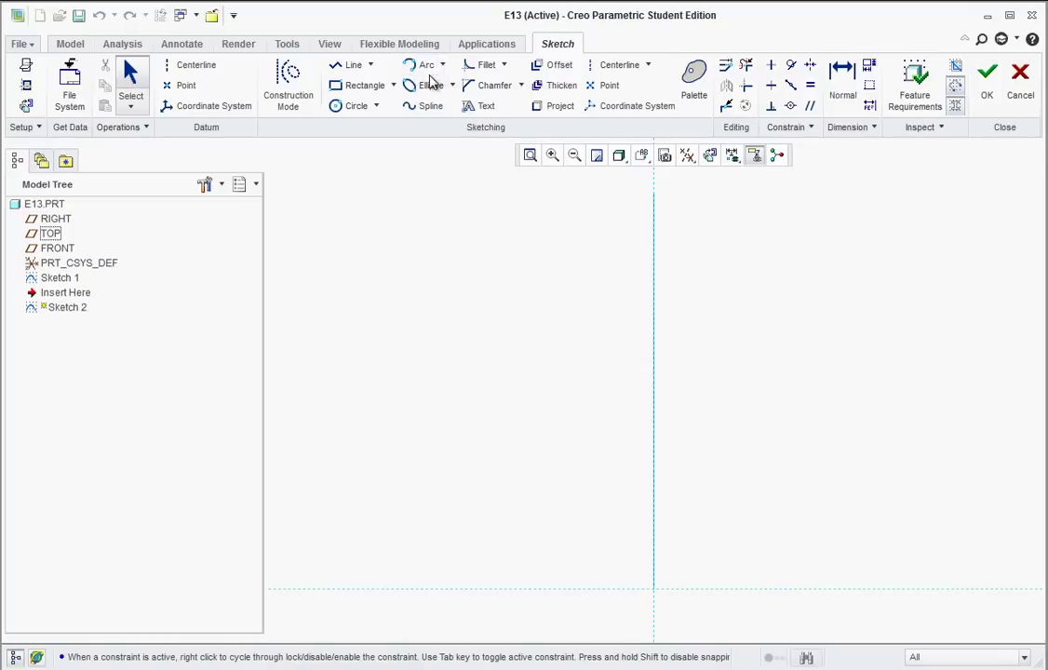
left_click(421, 105)
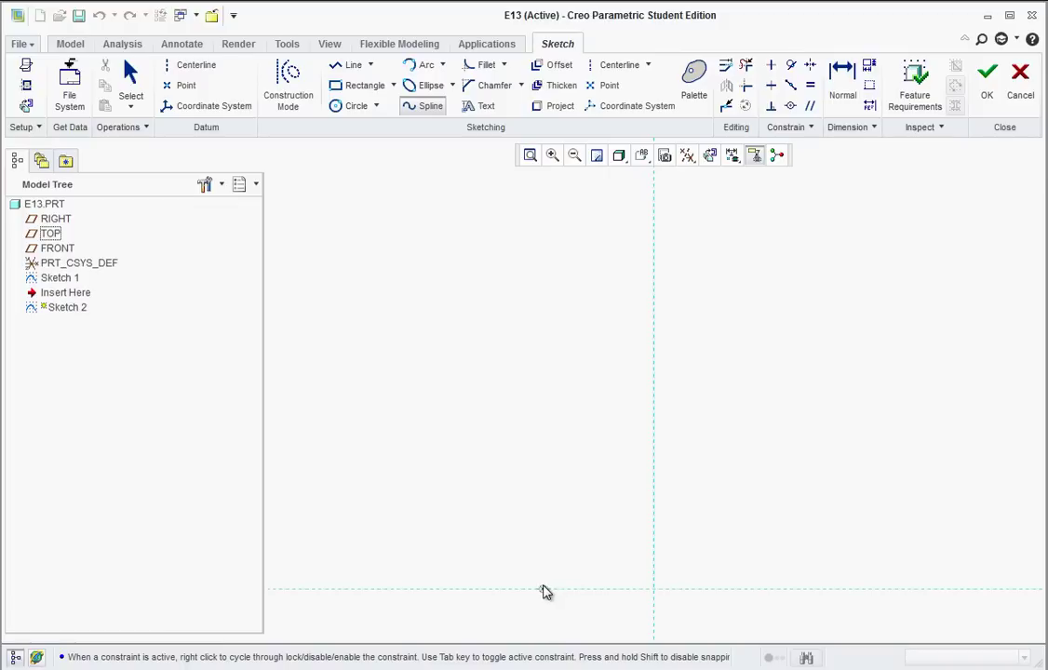
left_click(544, 589)
left_click(546, 361)
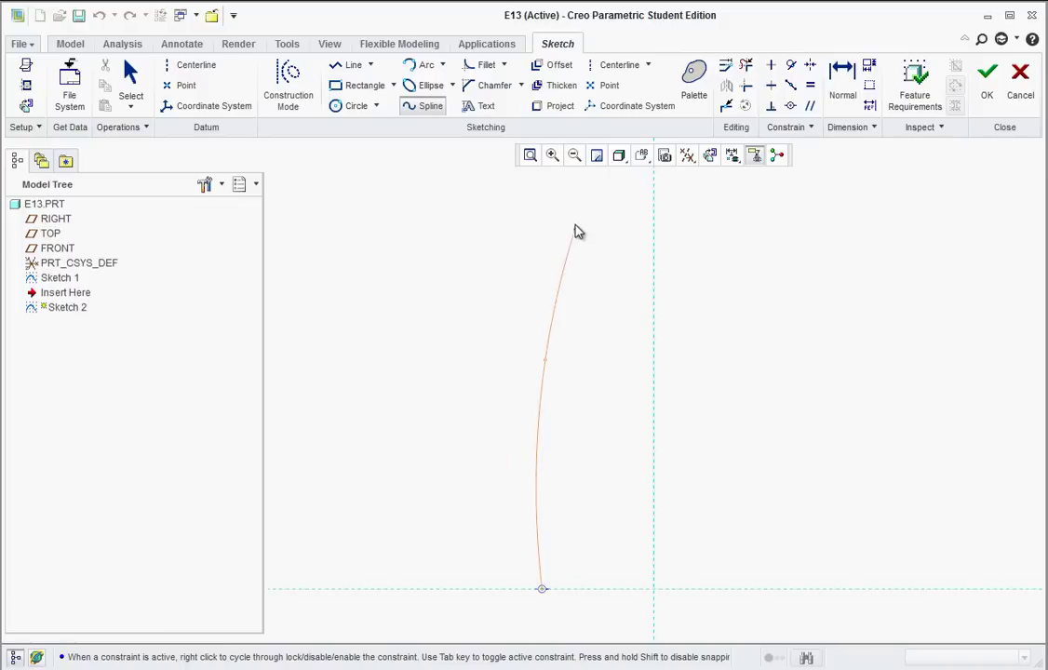
left_click(579, 191)
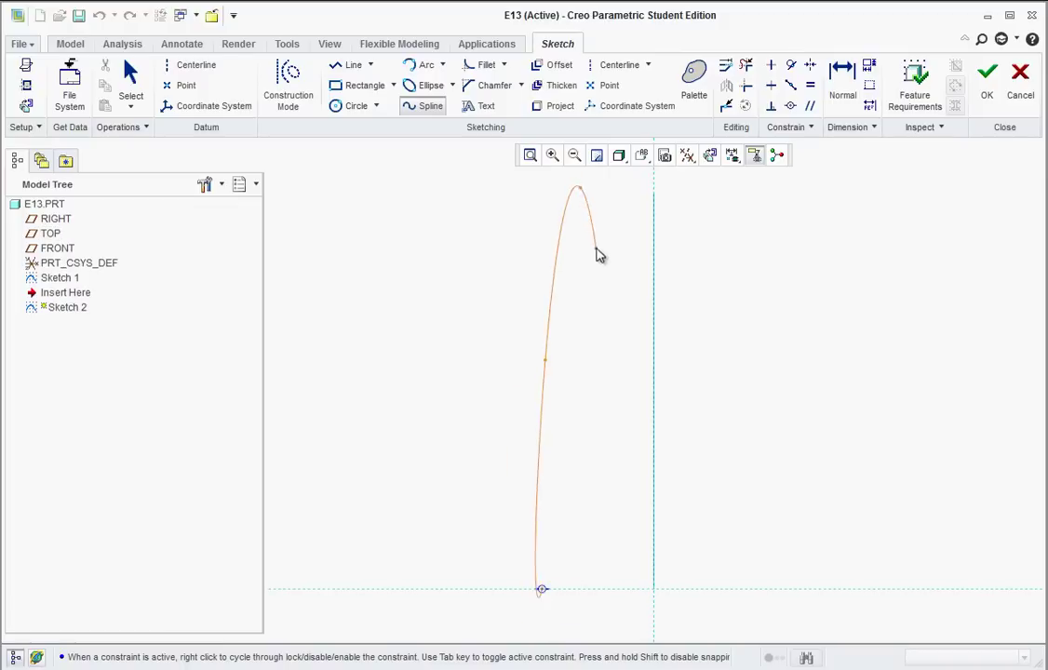
middle_click(595, 251)
middle_click(593, 247)
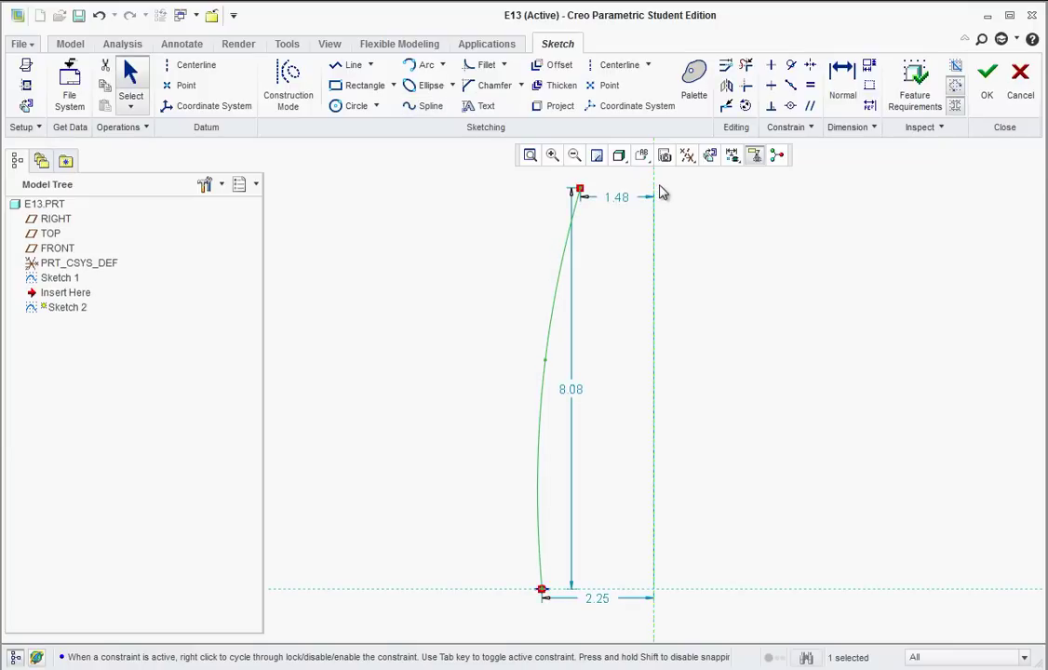
- Set the left spline's height to 8 and finish the sketch
double_click(578, 389)
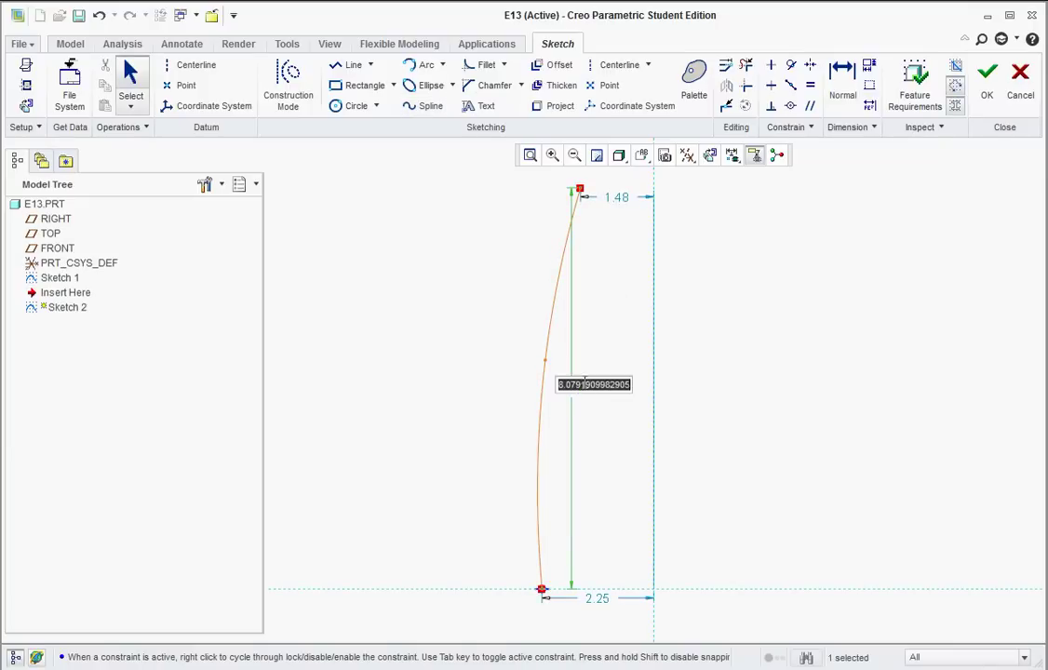
type("8")
key("Return")
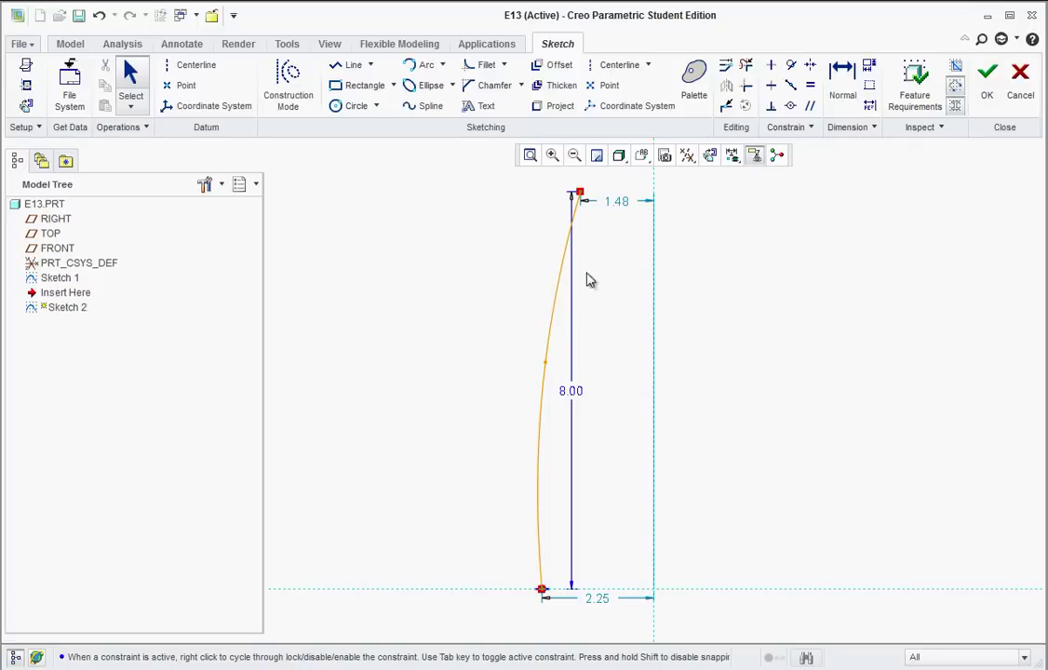
left_click(986, 83)
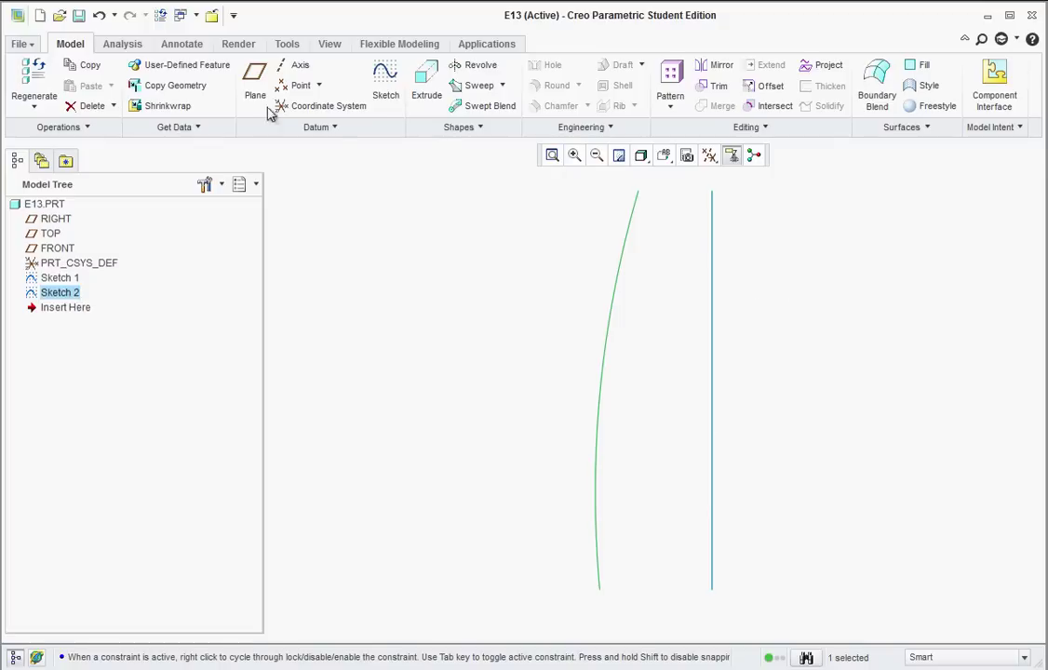
- In another TOP plane sketch, draw a six-point S-shaped spline right of the line, about 8.22 high, starting on the horizontal axis about 1.93 out
left_click(47, 236)
left_click(397, 101)
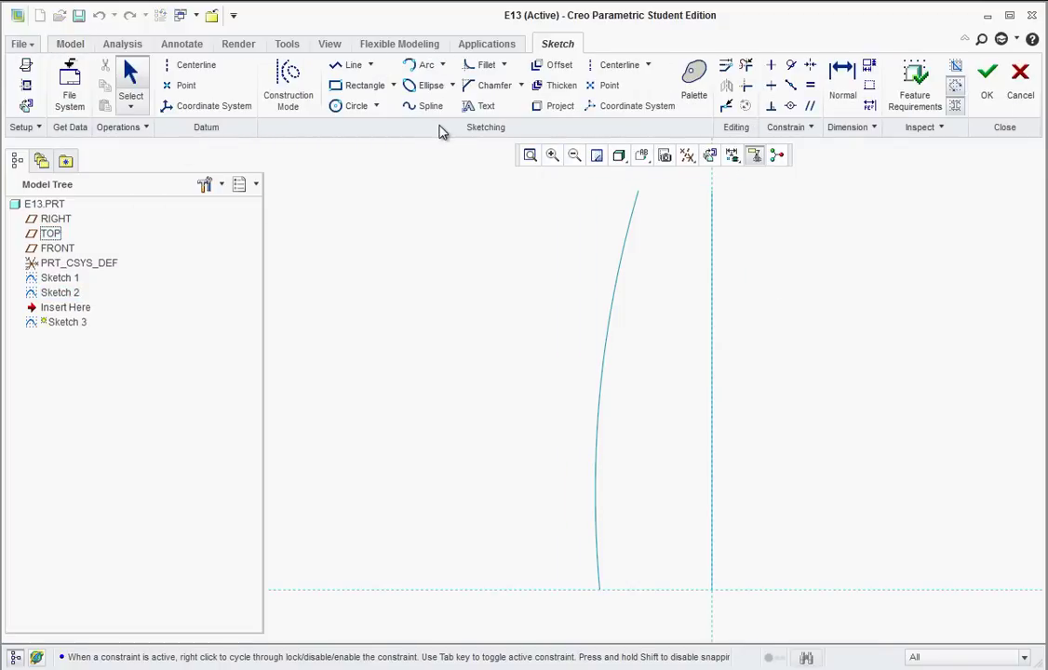
left_click(425, 106)
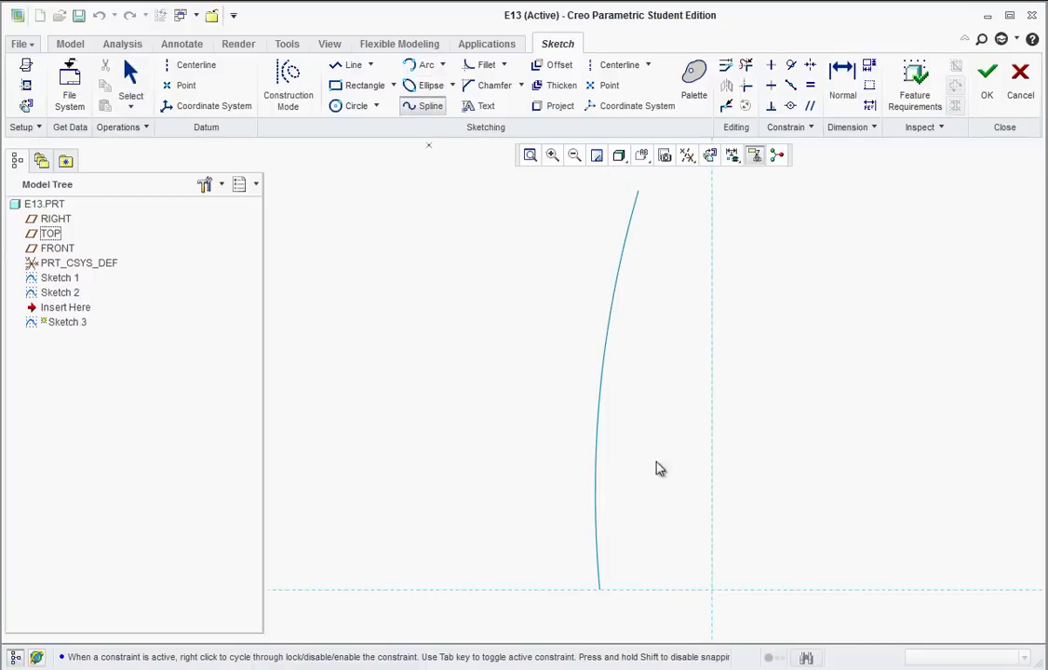
left_click(807, 590)
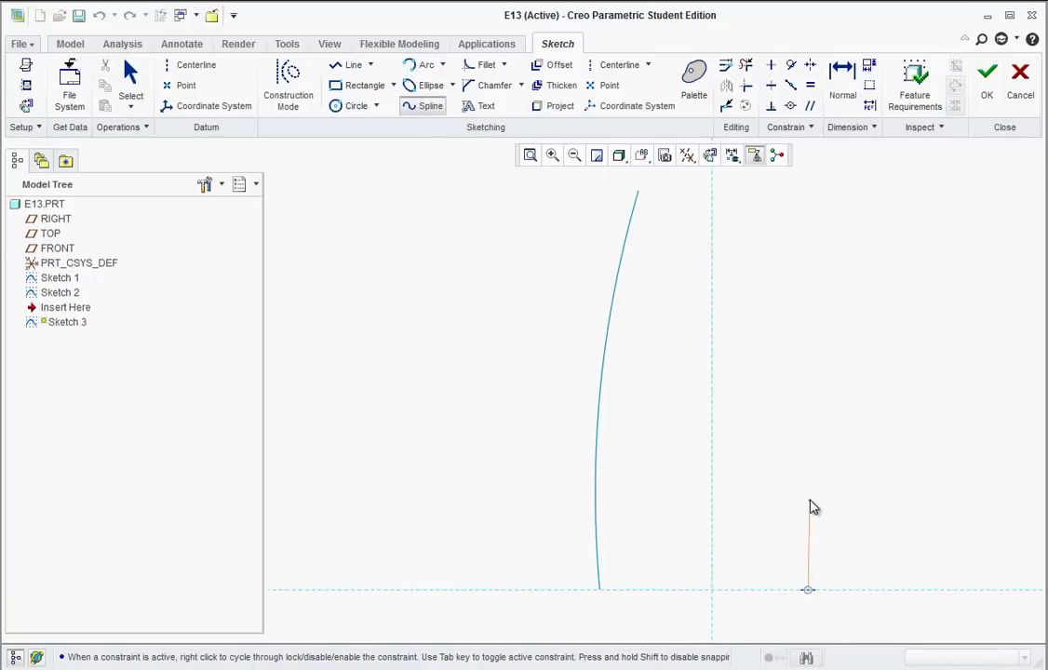
left_click(809, 503)
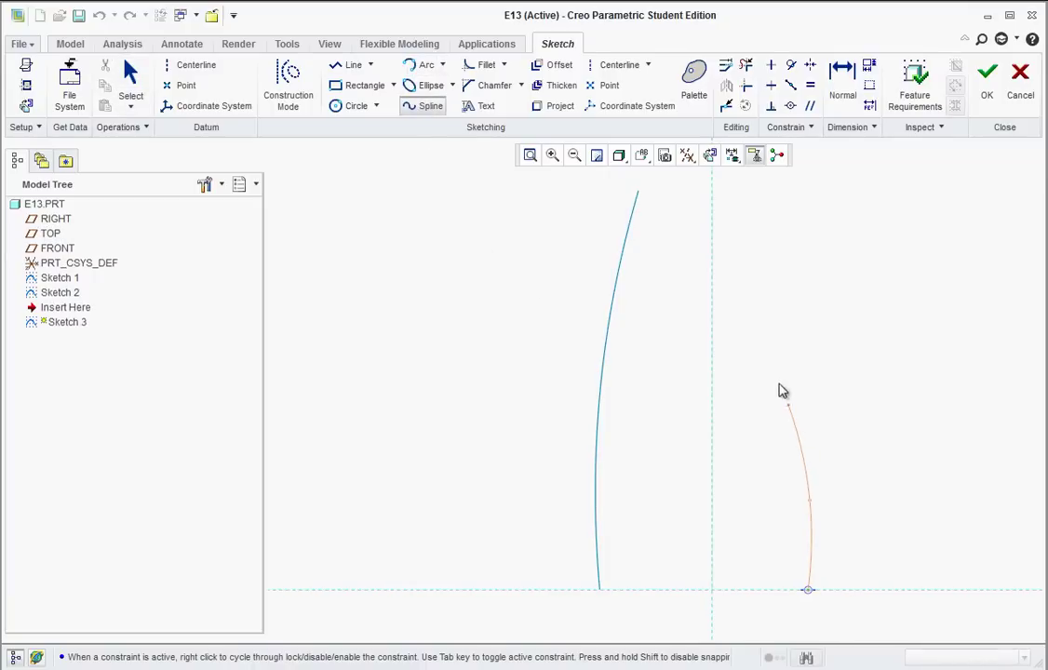
left_click(756, 324)
left_click(740, 243)
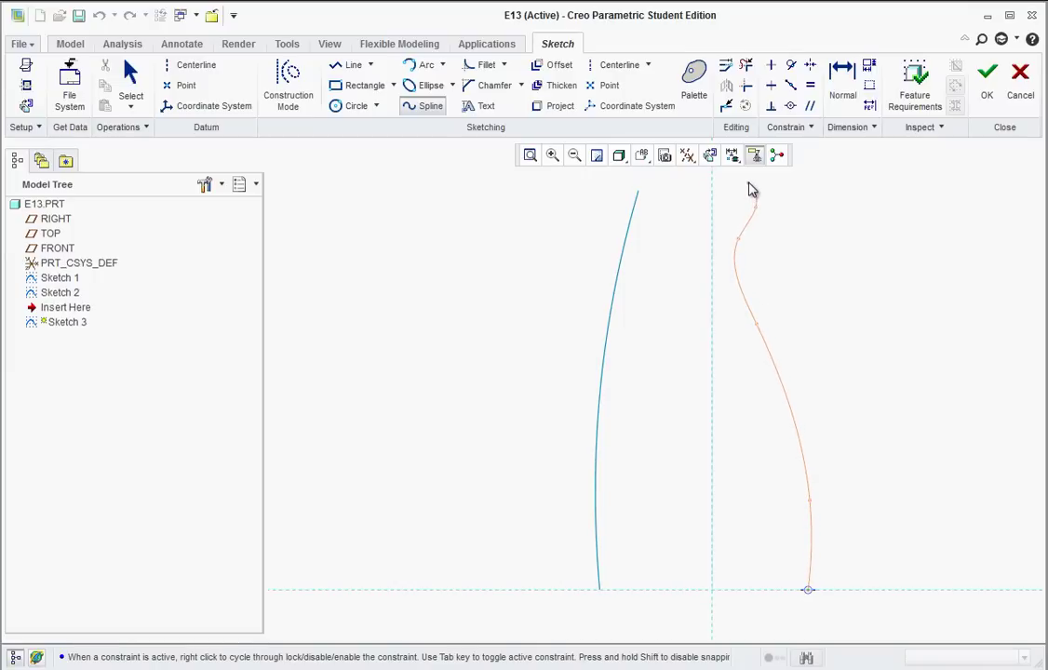
left_click(748, 182)
middle_click(776, 206)
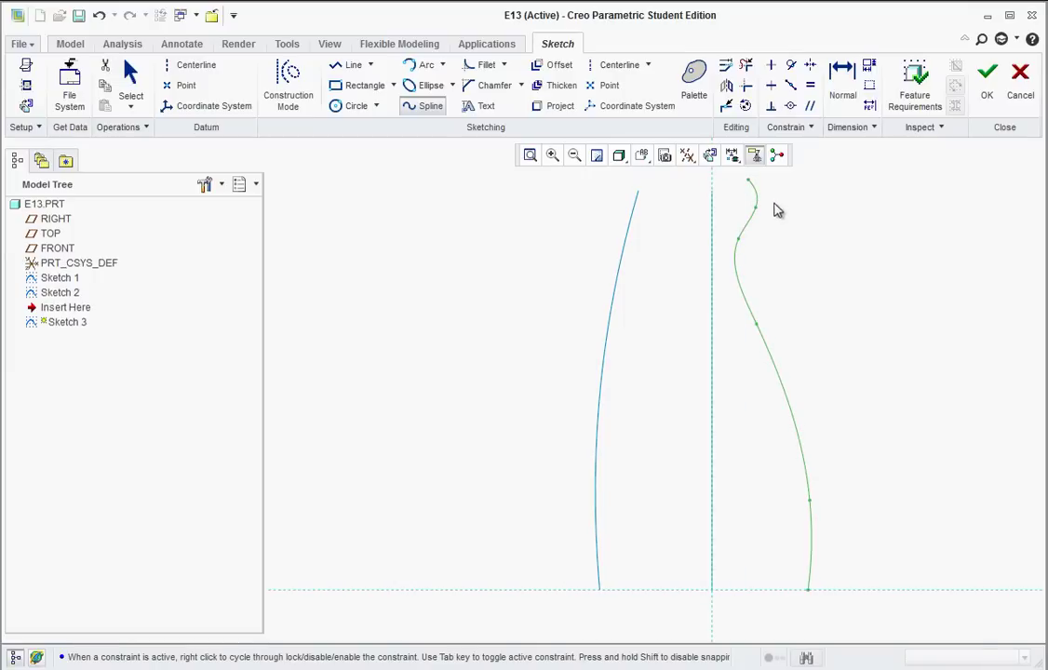
middle_click(851, 403)
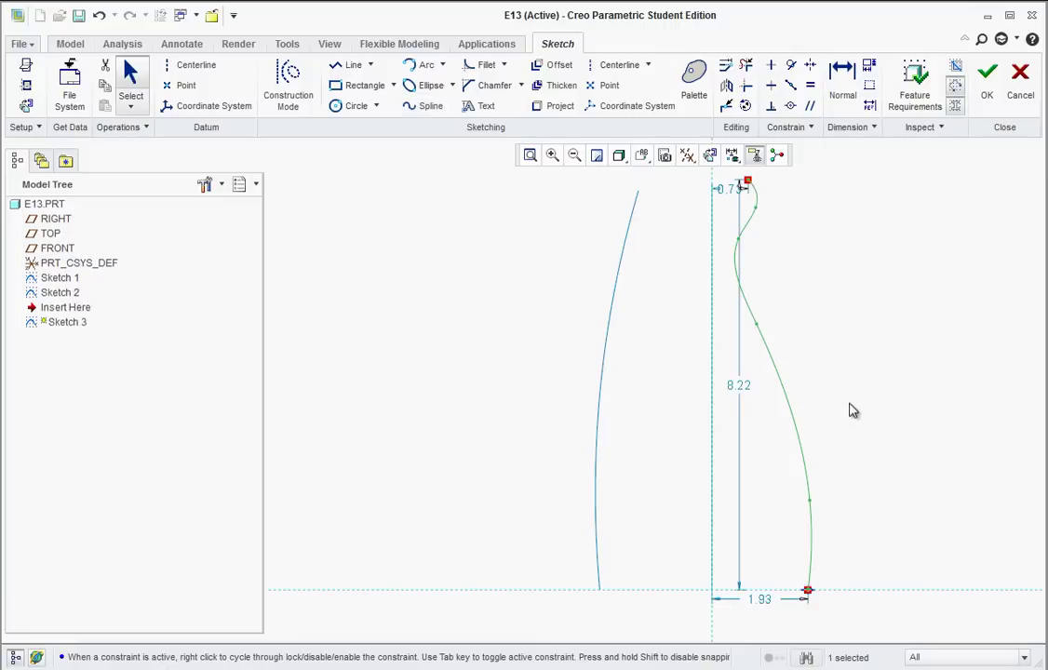
- Set the right spline's height to 8 and place the dimension outside the curve
double_click(744, 389)
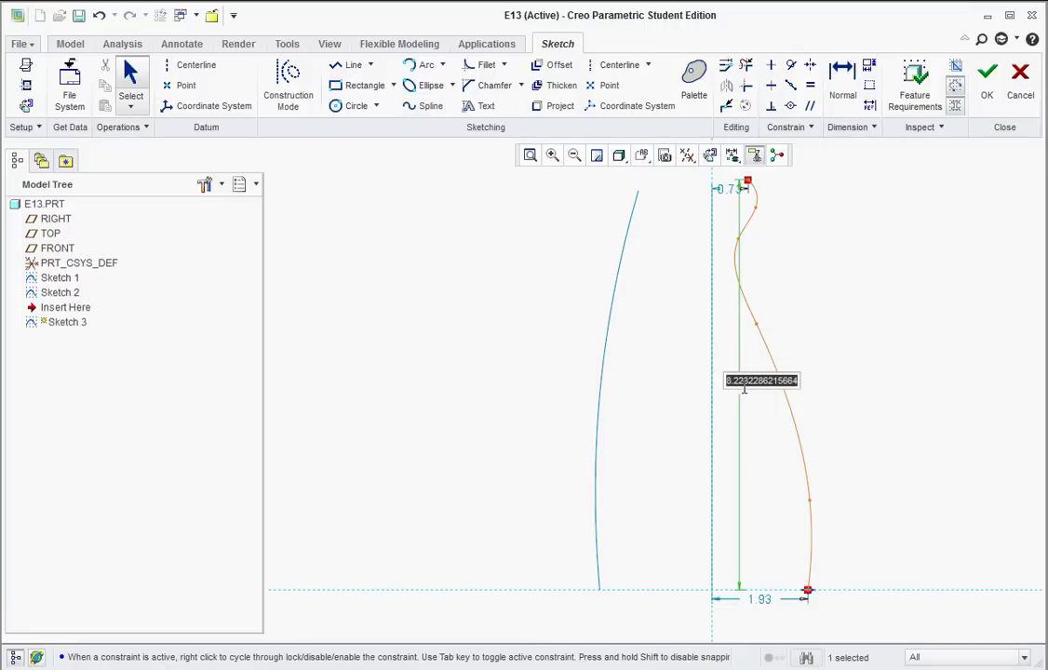
type("8")
key("Return")
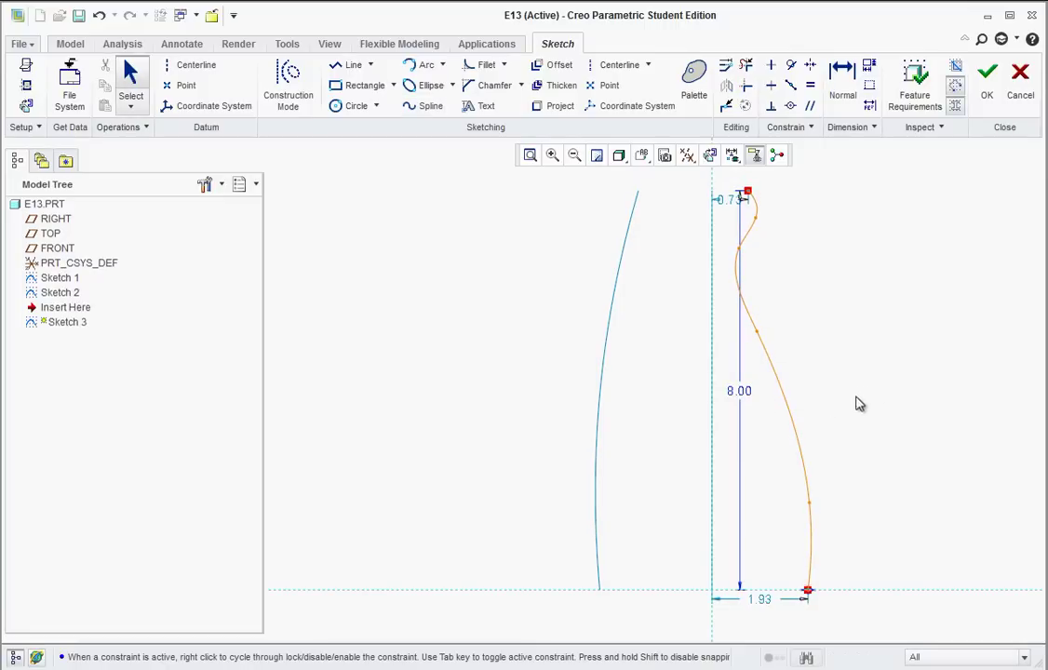
left_click_drag(743, 393, 903, 410)
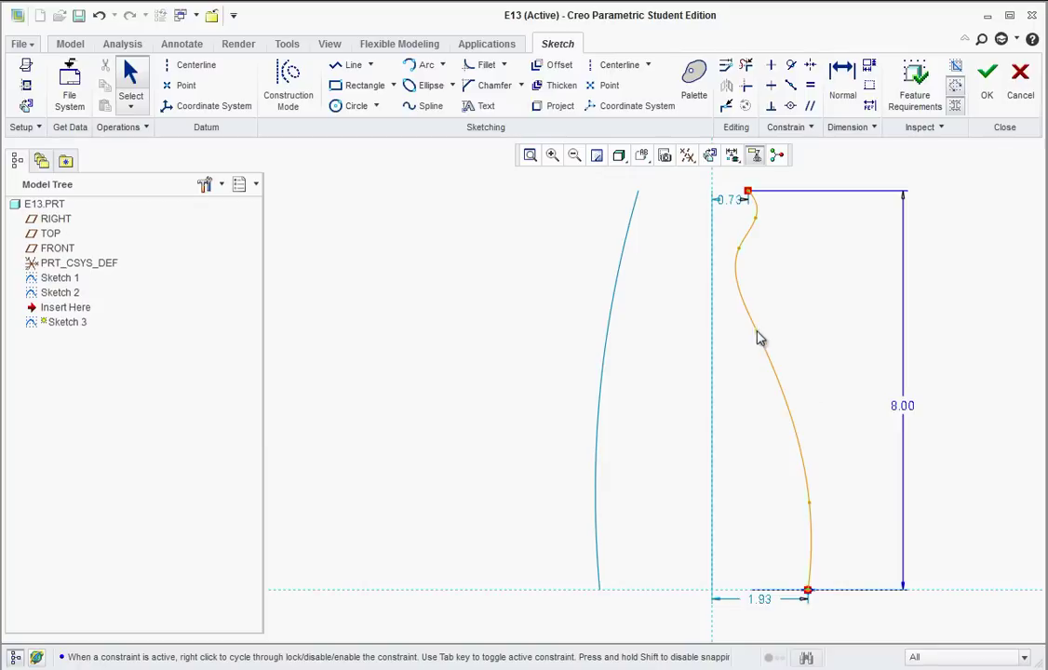
- Smooth the right spline's grip curve by moving its middle interior point and the point at the narrow neck slightly downward
left_click(766, 363)
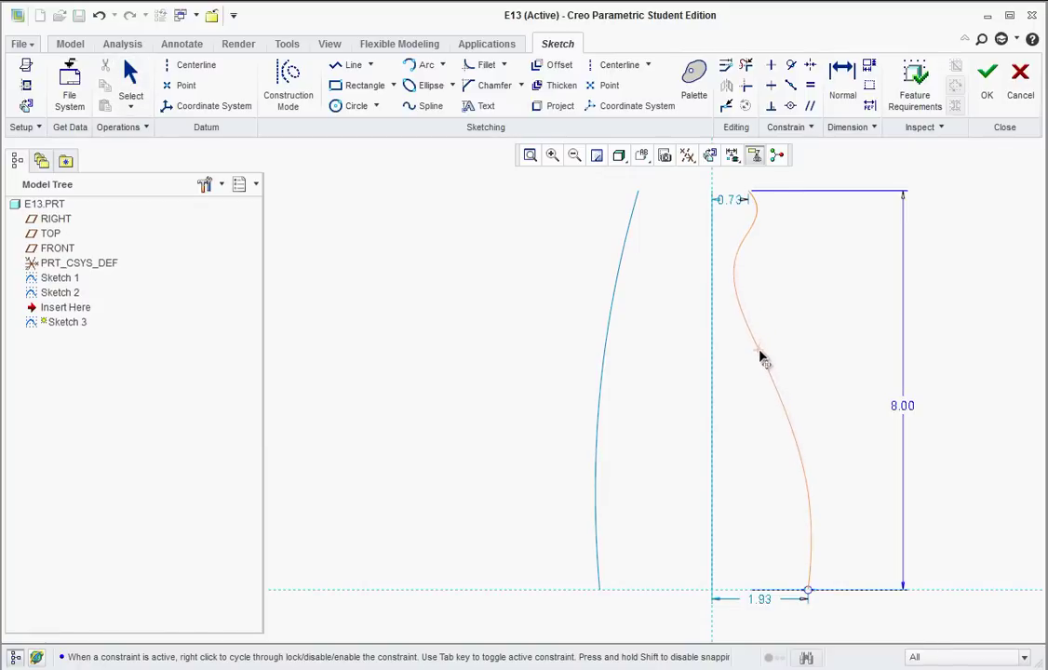
middle_click(757, 345)
left_click_drag(750, 249, 742, 281)
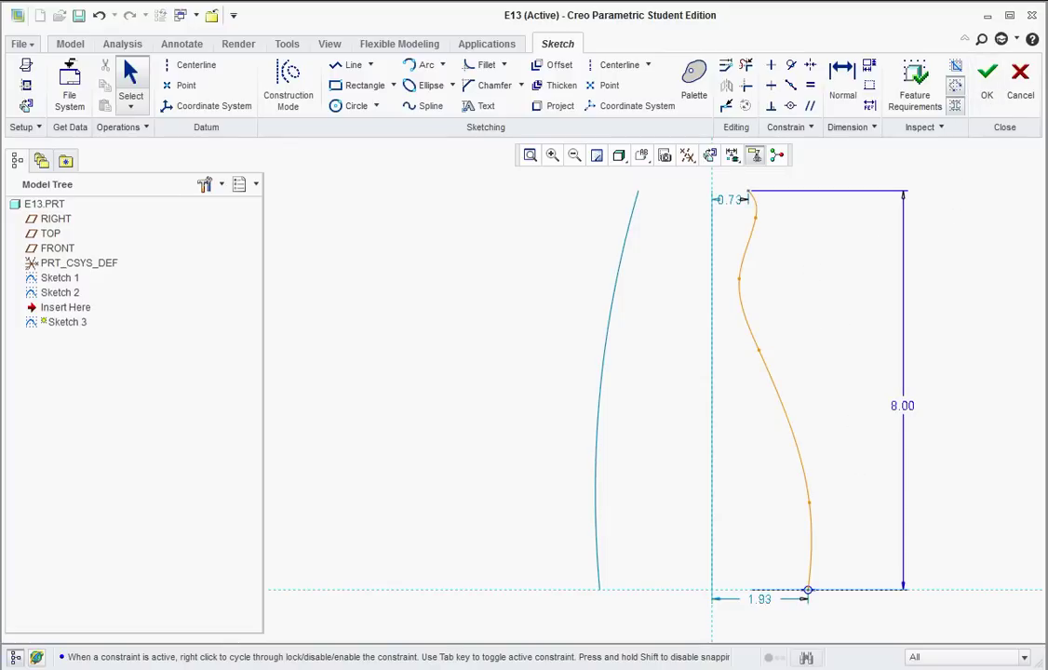
- Switch to the PDF instructions, check the dimensioned spline drawing on page 21, and return to Creo Parametric
key("alt+Tab")
scroll(684, 452, "down", 10)
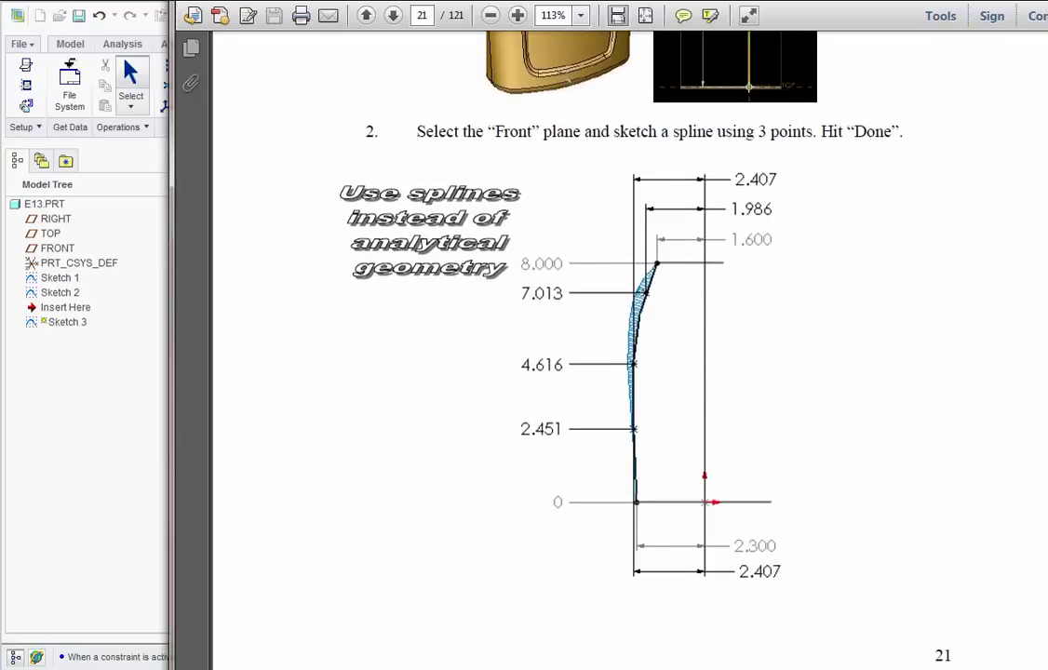
key("alt+Tab")
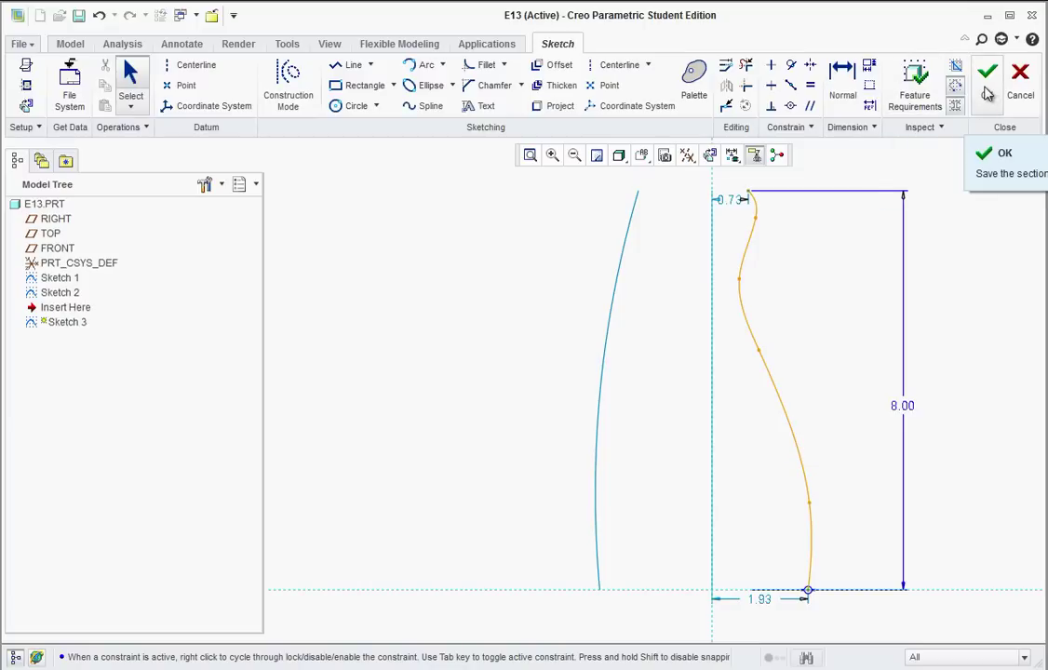
- Finish the right spline's sketch and view the three curves at an angle
left_click(987, 94)
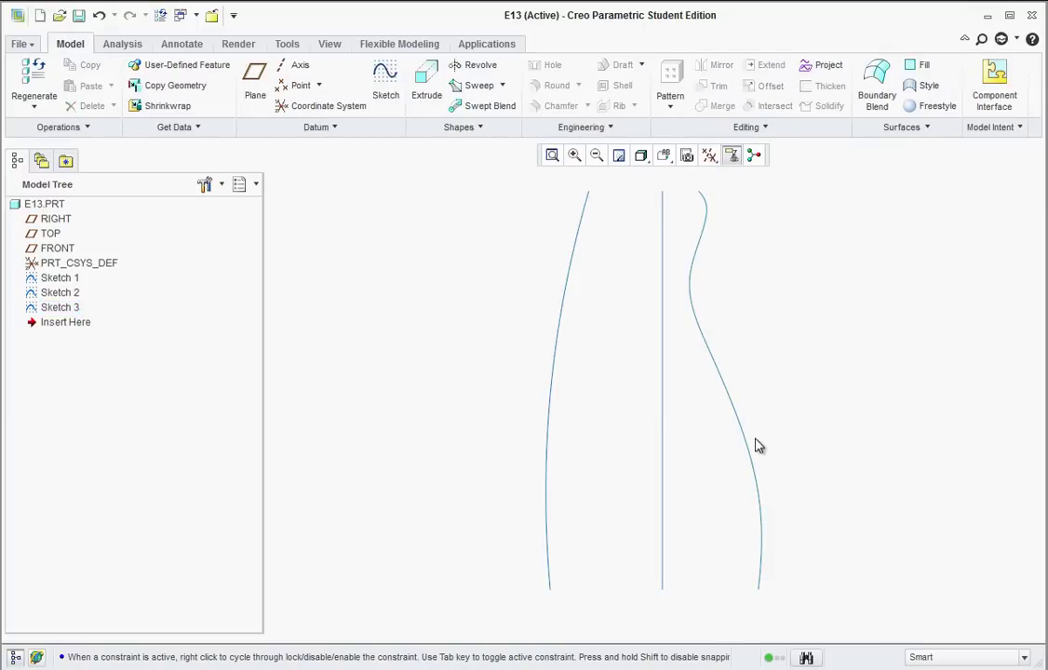
middle_click_drag(758, 446, 622, 315)
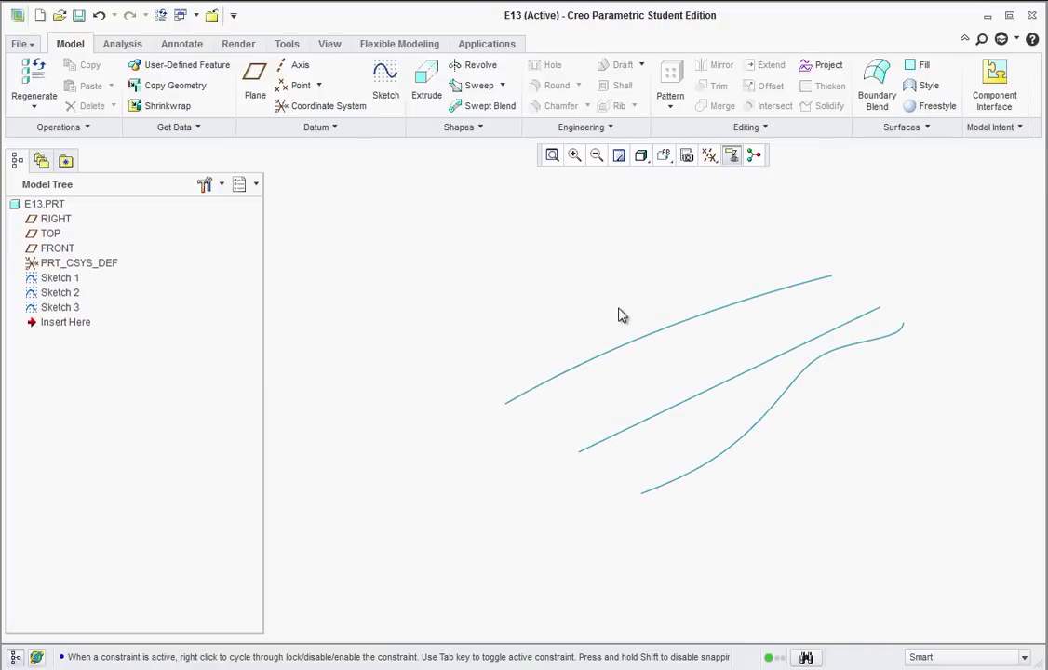
- Start a solid Sweep with the straight line as origin trajectory and the two side splines as additional chains
left_click(468, 88)
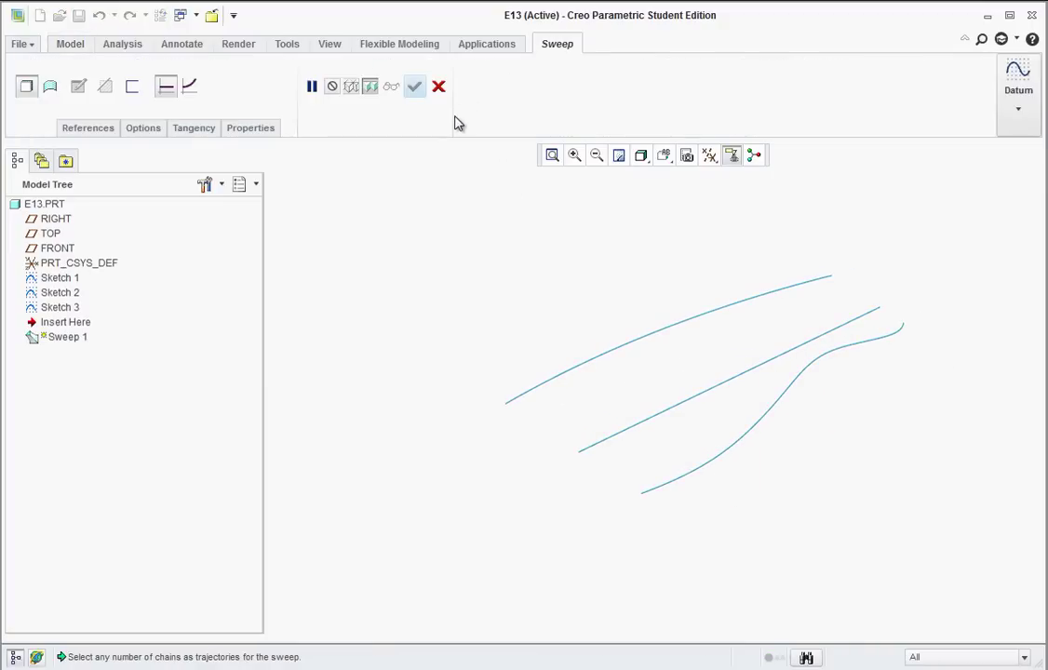
left_click(89, 130)
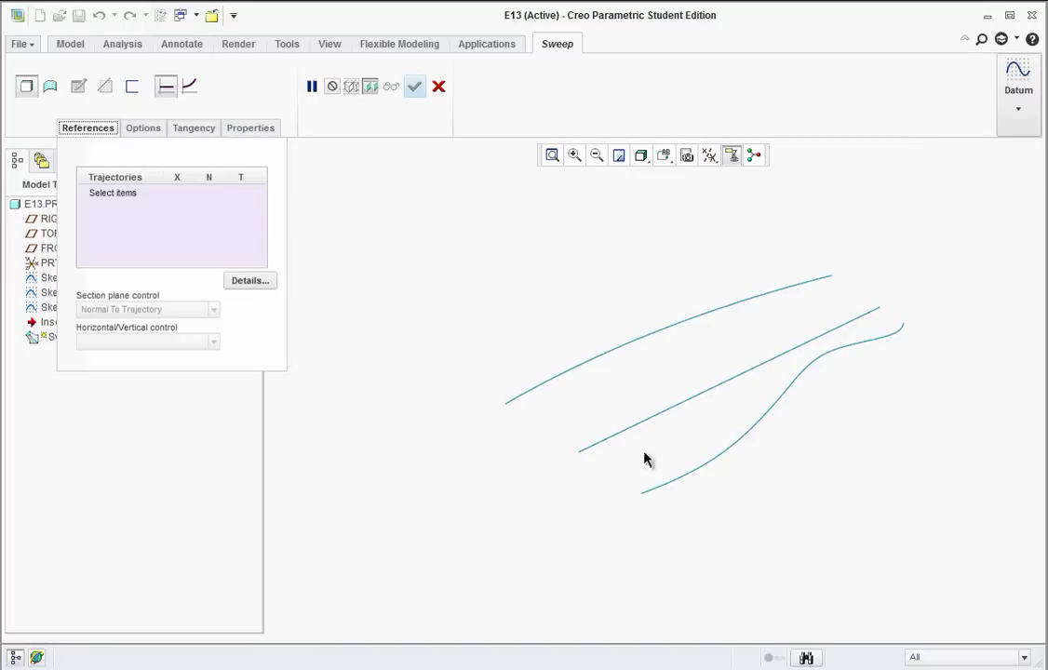
left_click(676, 410)
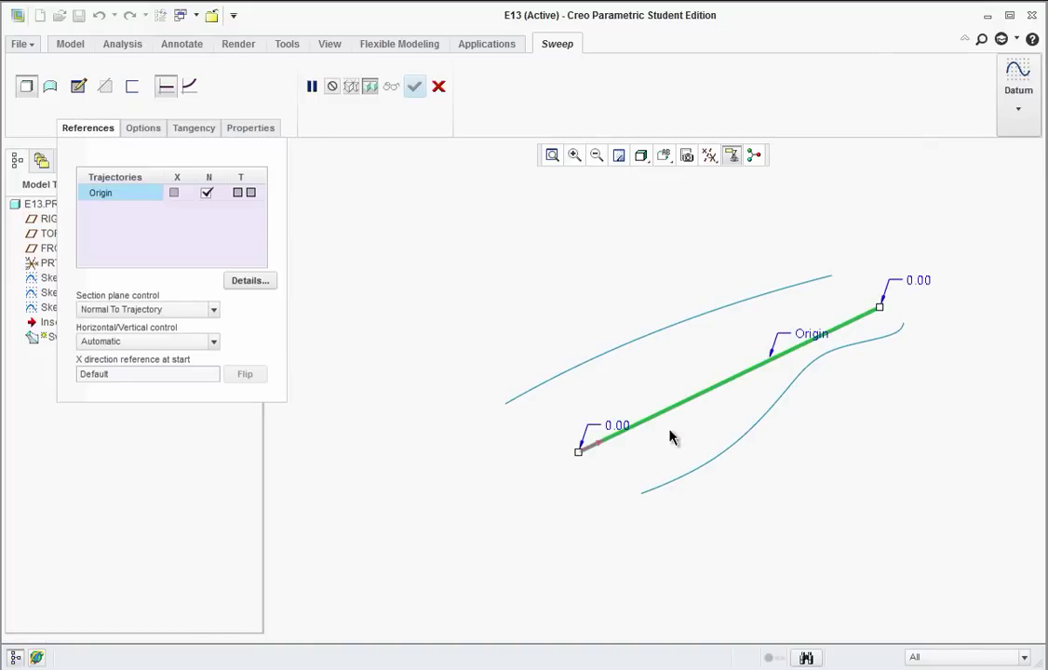
left_click(613, 352, "ctrl")
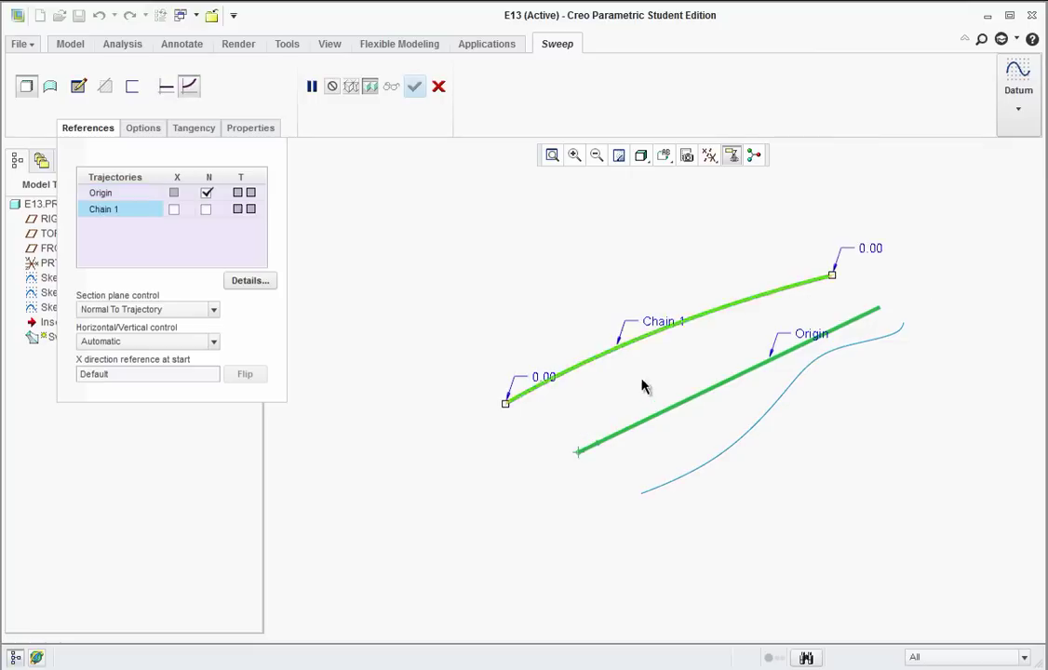
left_click(719, 452, "ctrl")
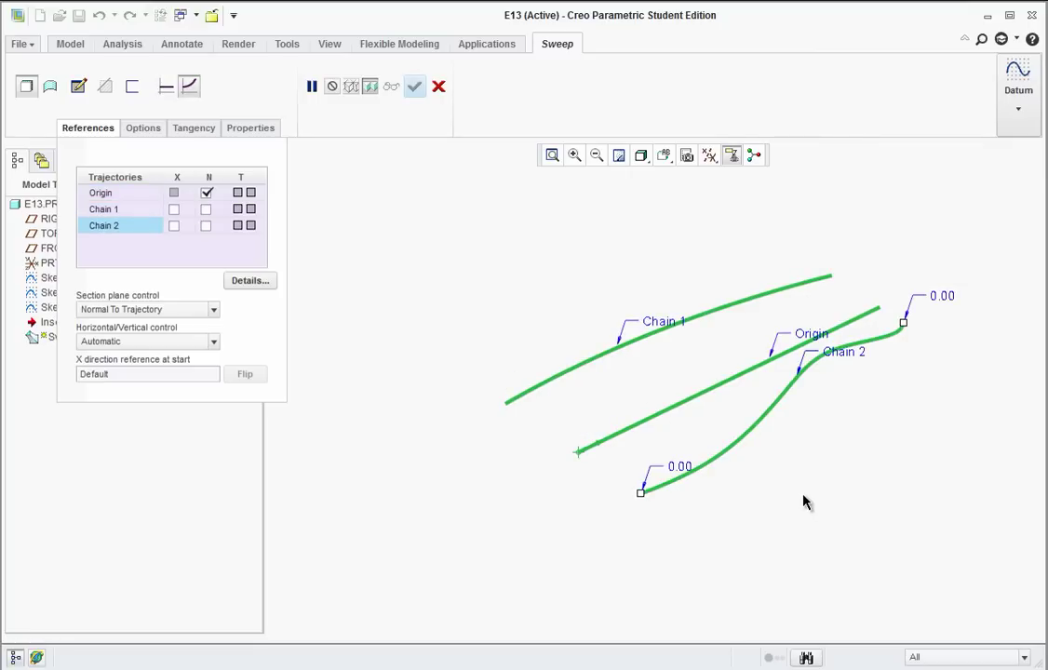
- Open the sweep's section sketch and draw a horizontal line joining the start points of the two side splines
left_click(78, 86)
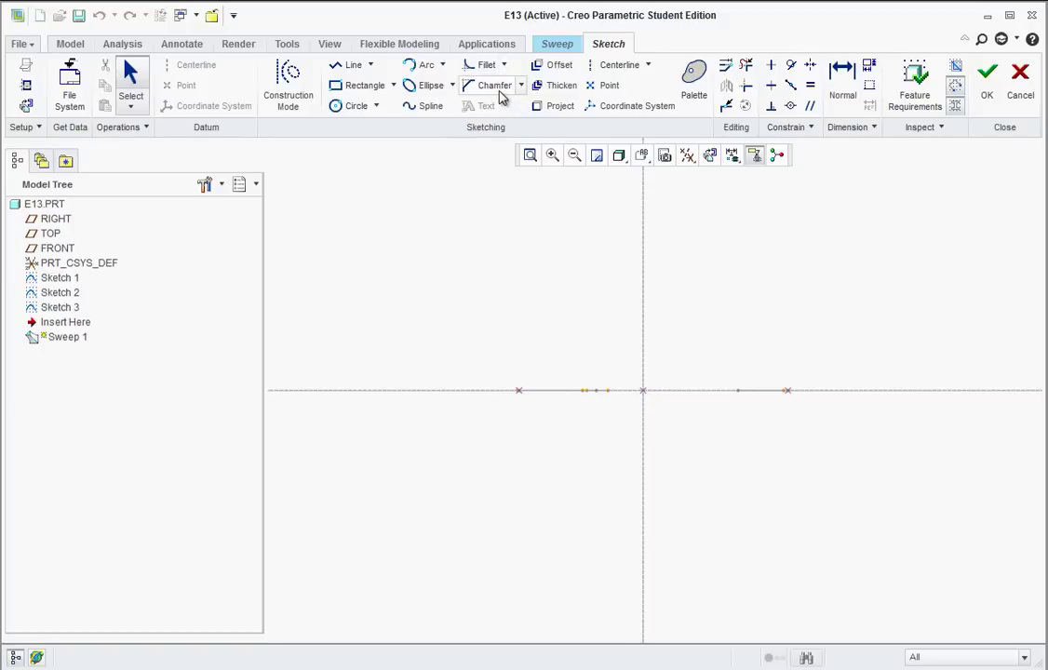
left_click(348, 65)
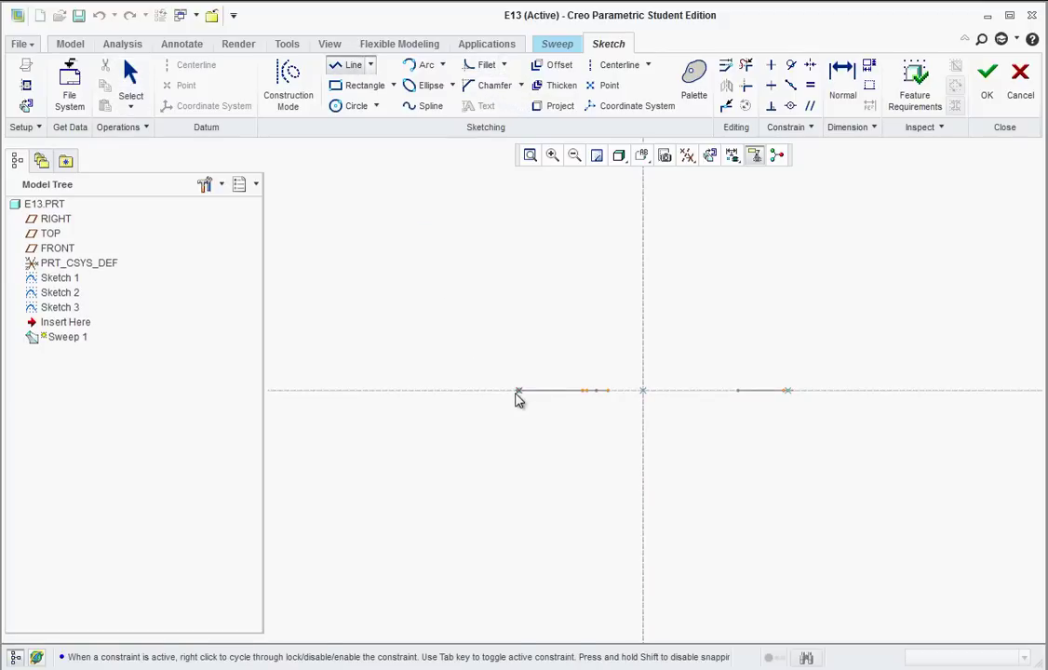
left_click(518, 390)
left_click(787, 391)
middle_click(831, 500)
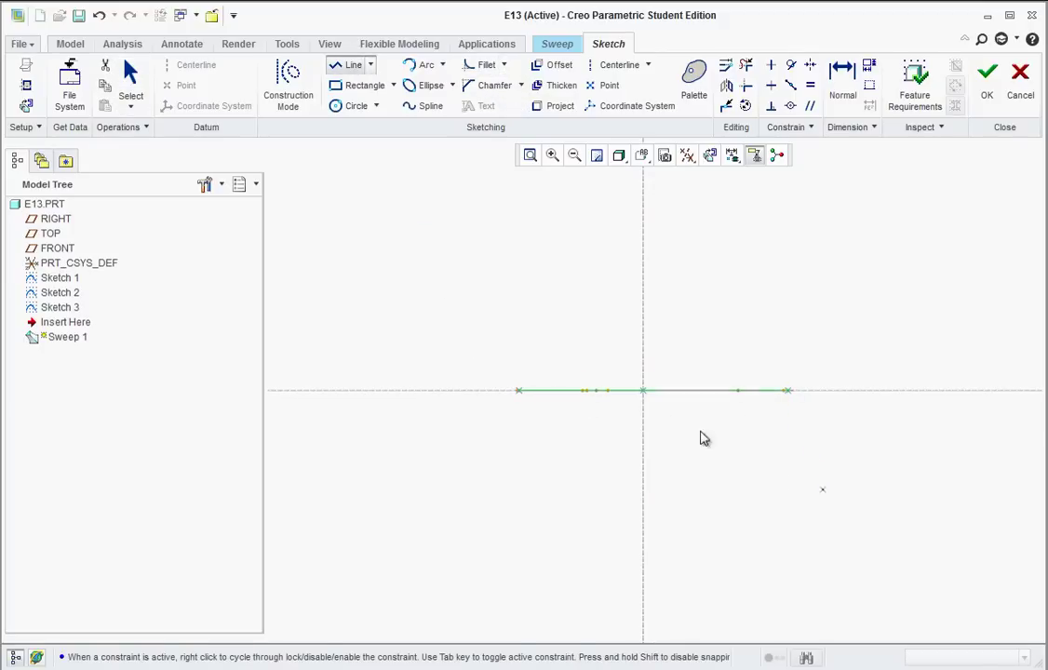
middle_click(535, 321)
- Draw an arched spline above the line through four interior points, joining both line endpoints to close the section
left_click(426, 105)
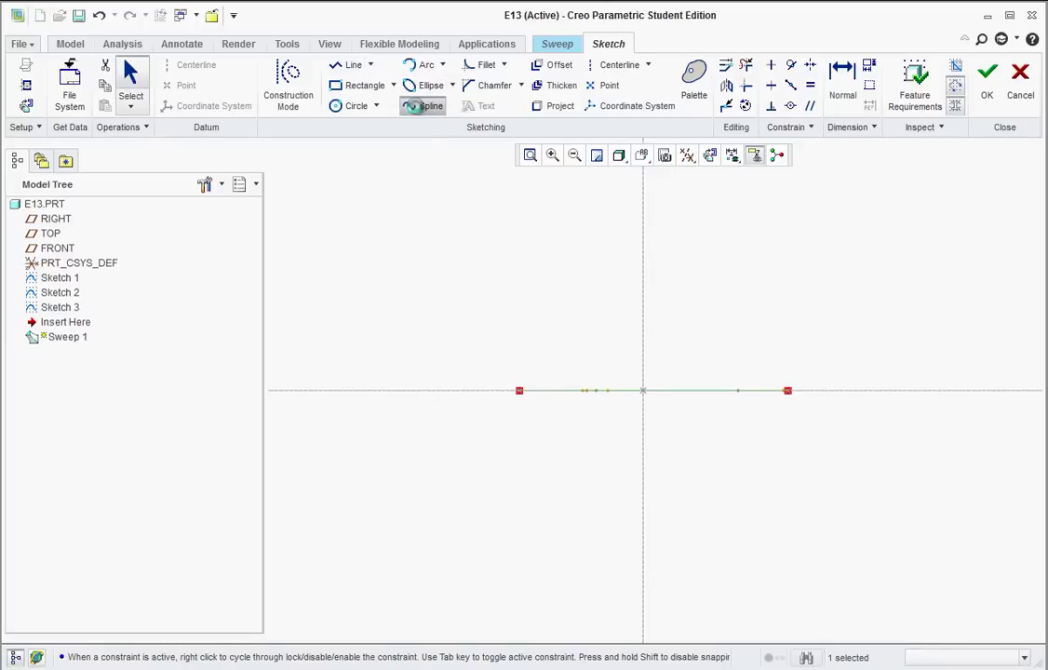
left_click(519, 390)
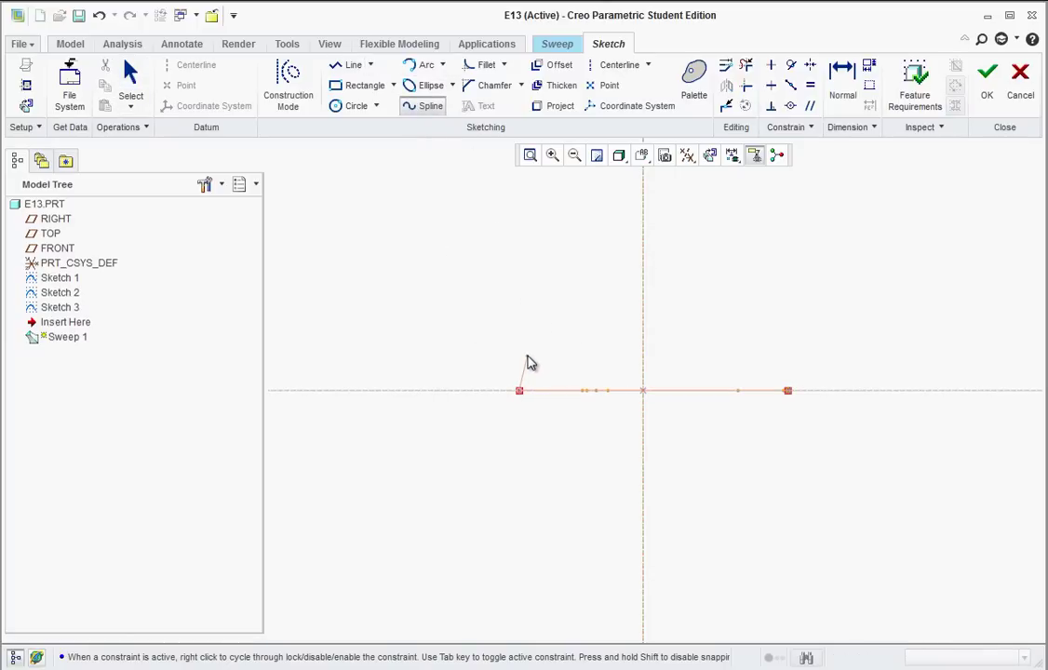
left_click(527, 361)
left_click(576, 331)
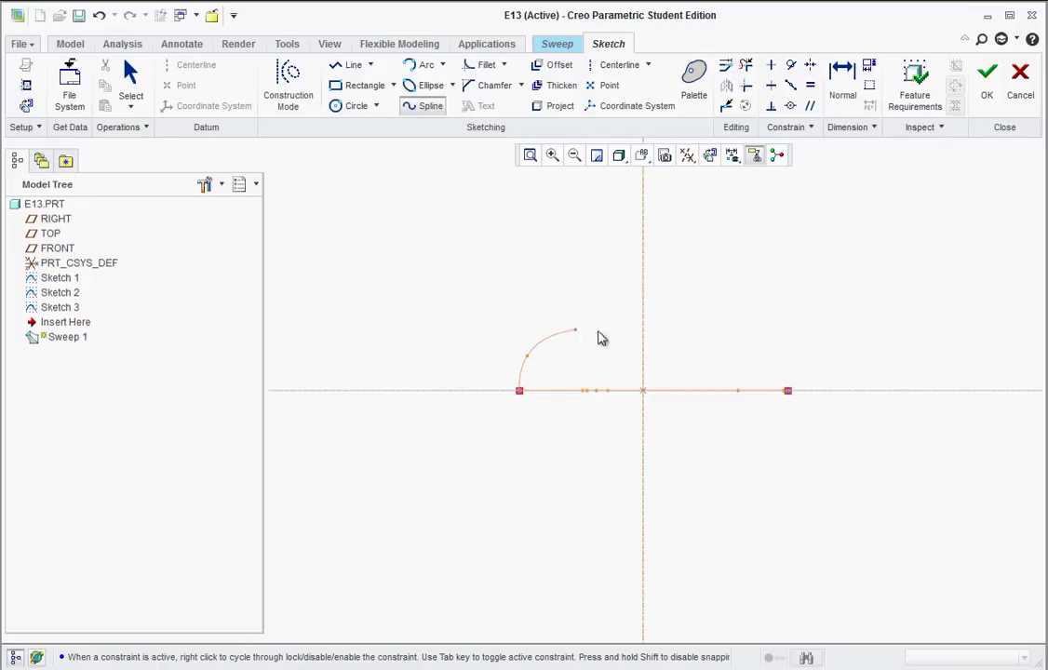
left_click(751, 351)
left_click(774, 368)
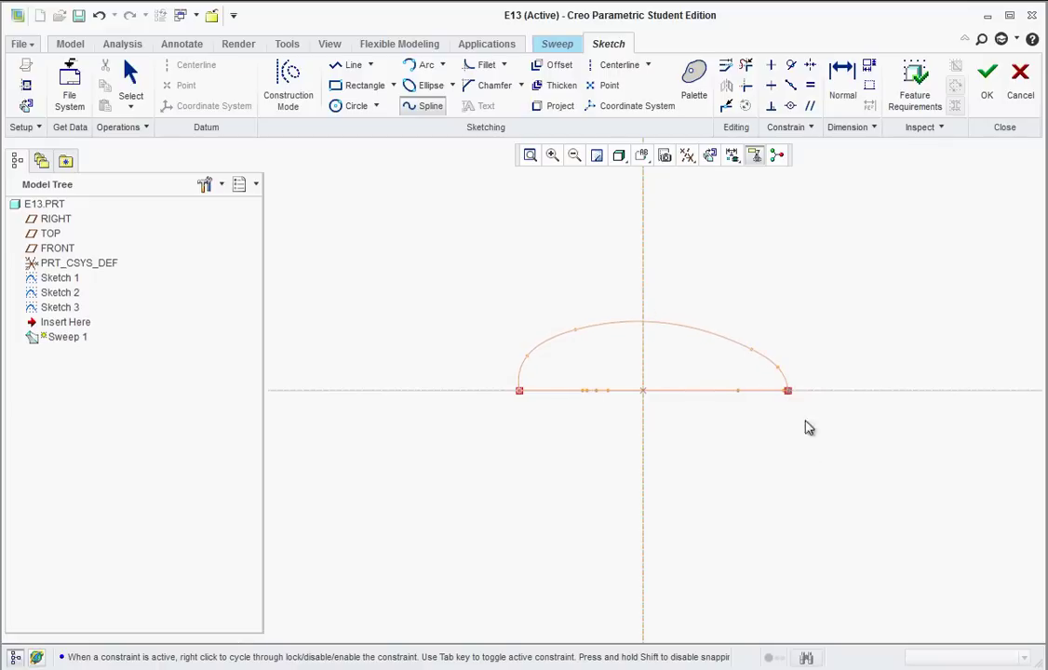
middle_click(826, 456)
middle_click(826, 456)
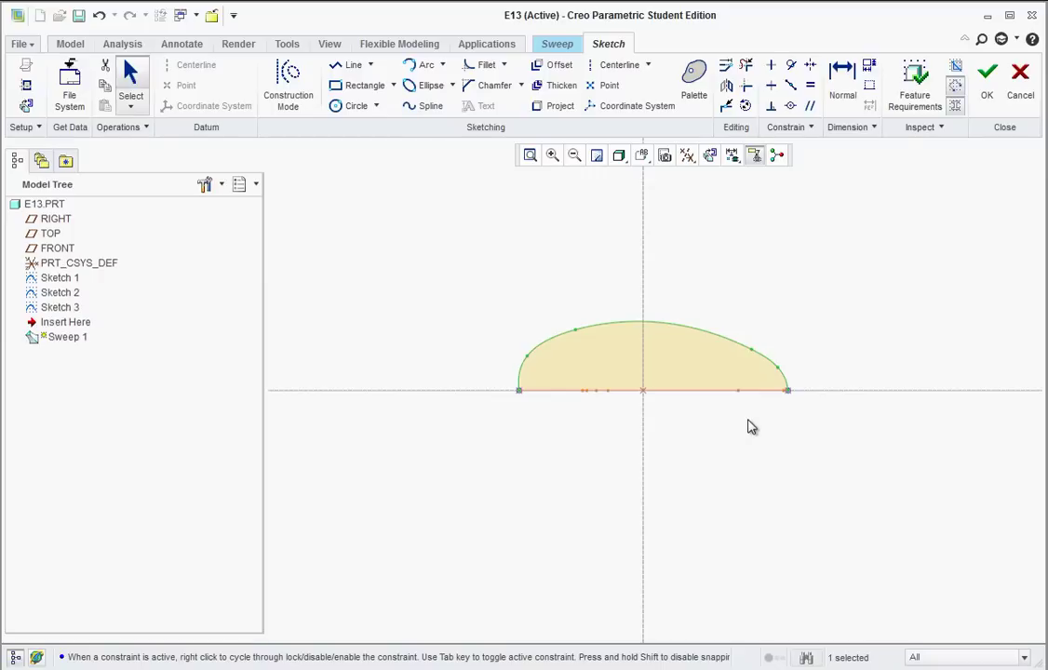
- Add vertical centerlines through both endpoints of the section's base line
scroll(688, 354, "down", 1)
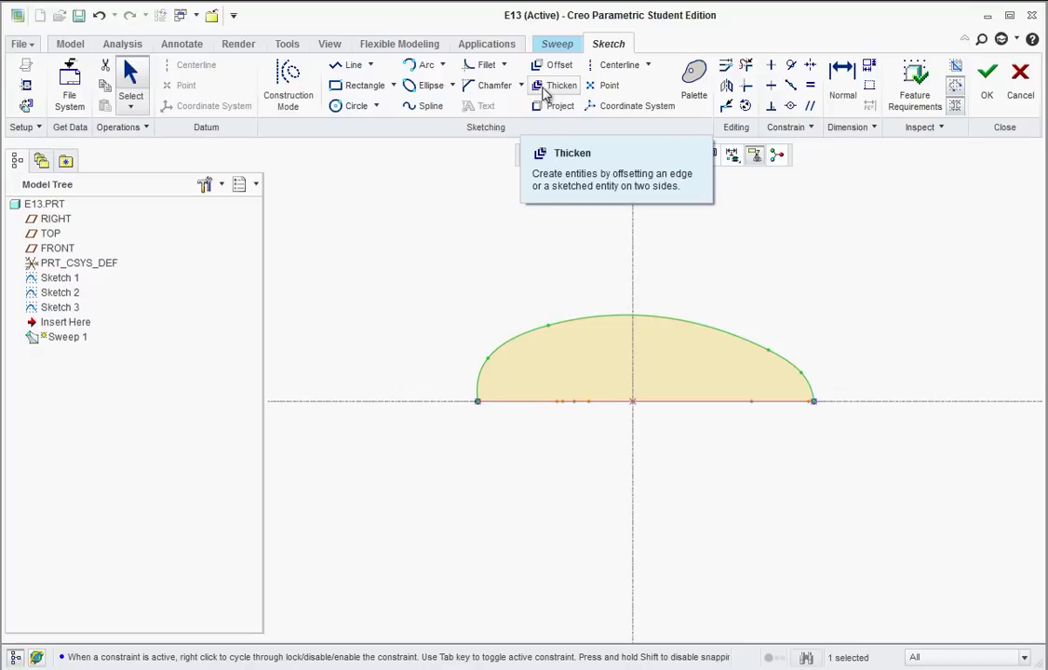
left_click(606, 66)
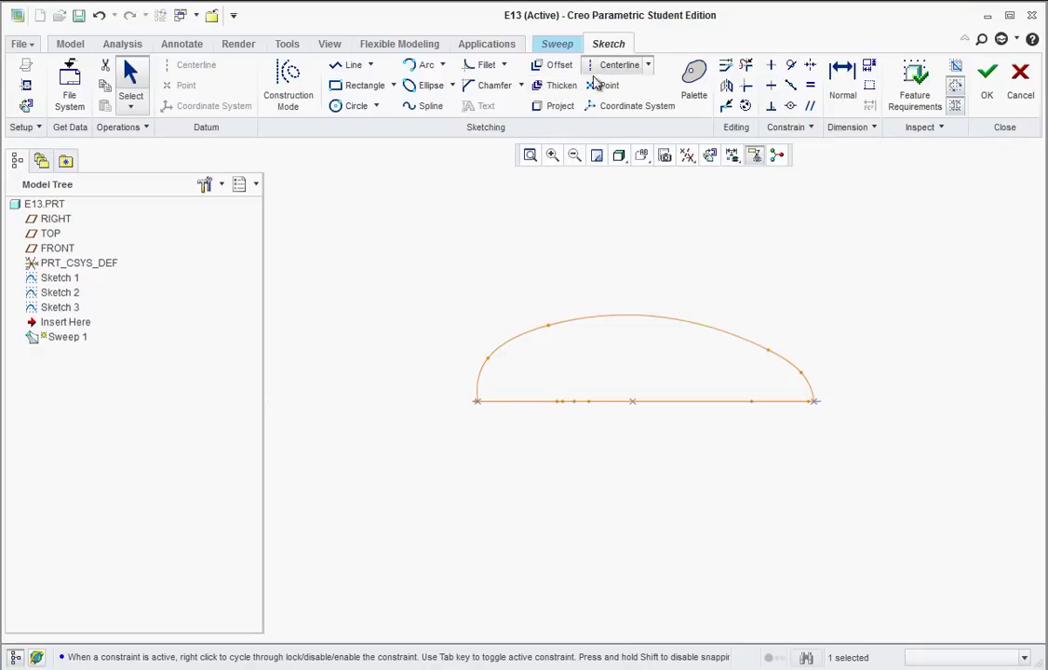
left_click(477, 402)
left_click(483, 465)
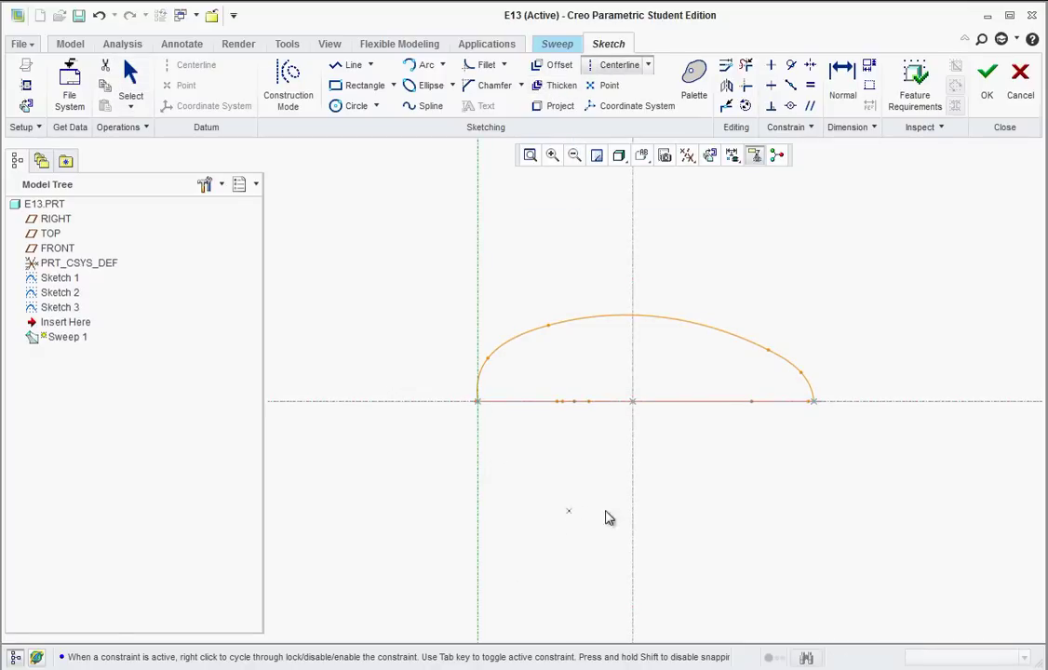
left_click(814, 402)
left_click(819, 475)
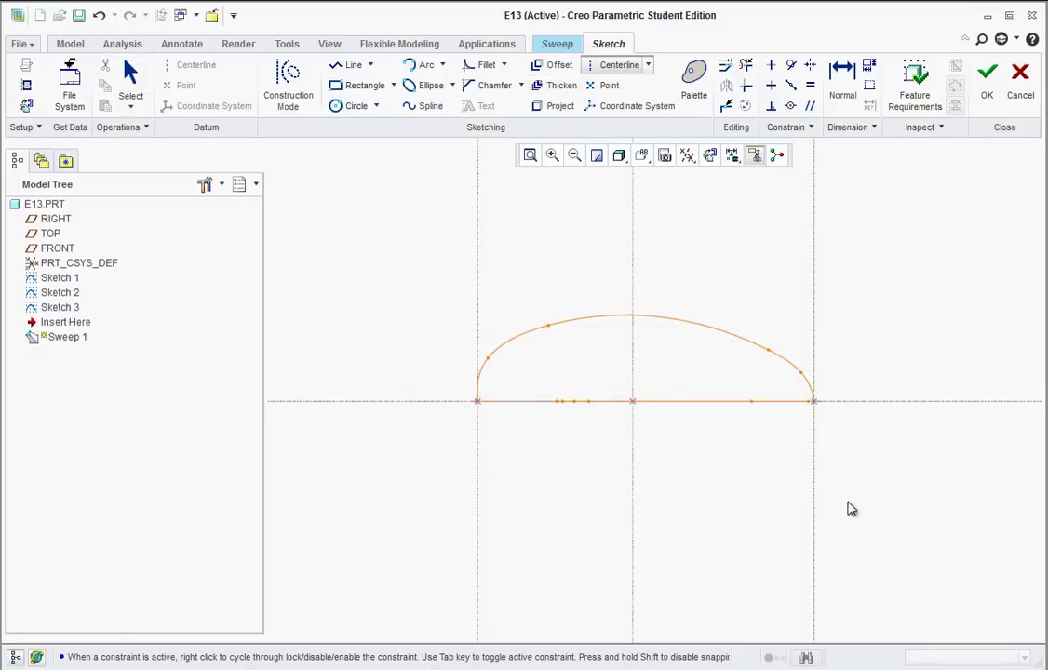
middle_click(874, 510)
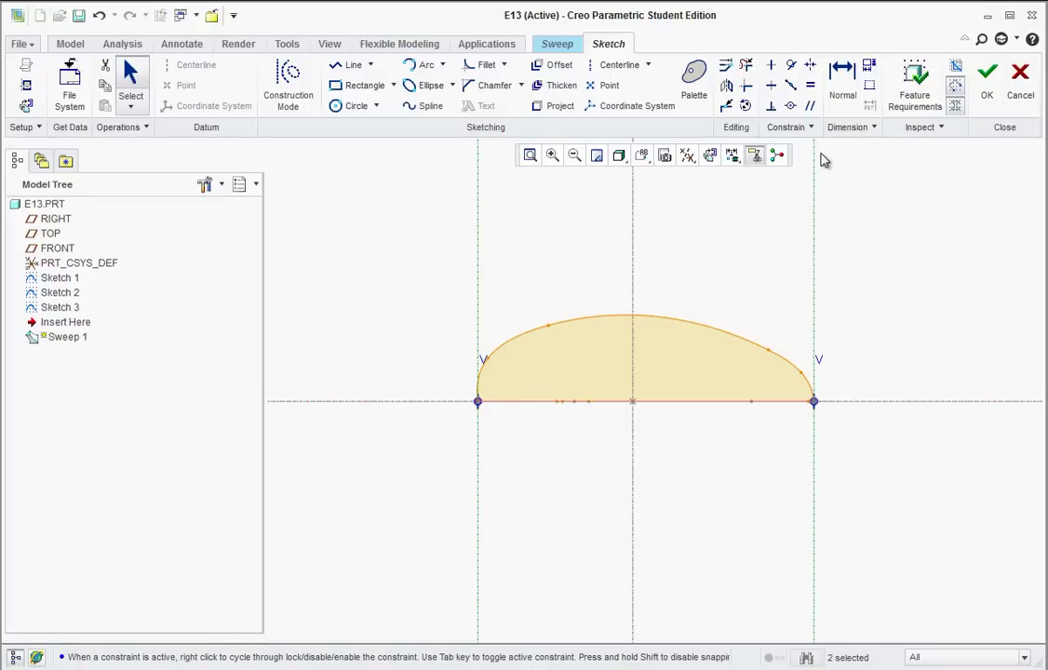
- Make the arched spline tangent to the vertical centerline at each of its two ends
left_click(791, 67)
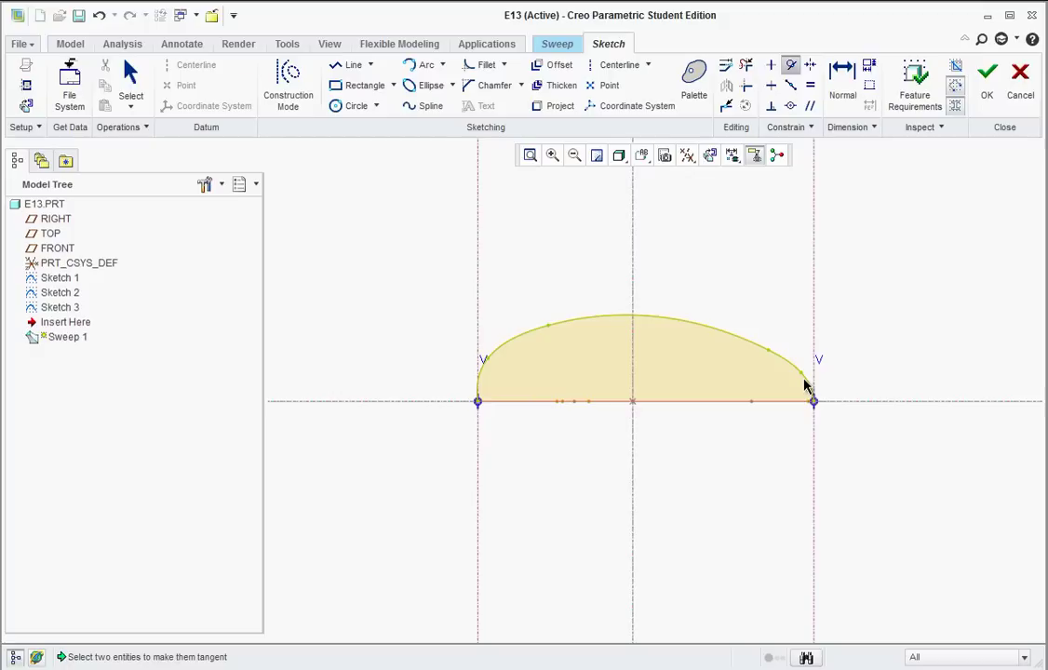
left_click(814, 447)
left_click(477, 460)
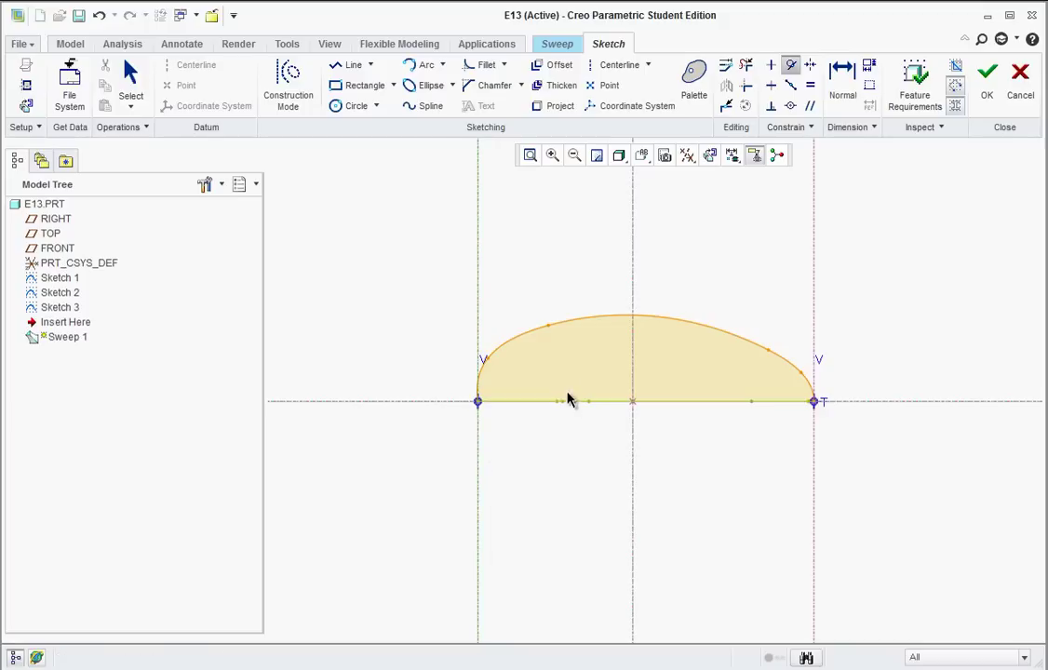
left_click(507, 351)
scroll(492, 385, "up", 4)
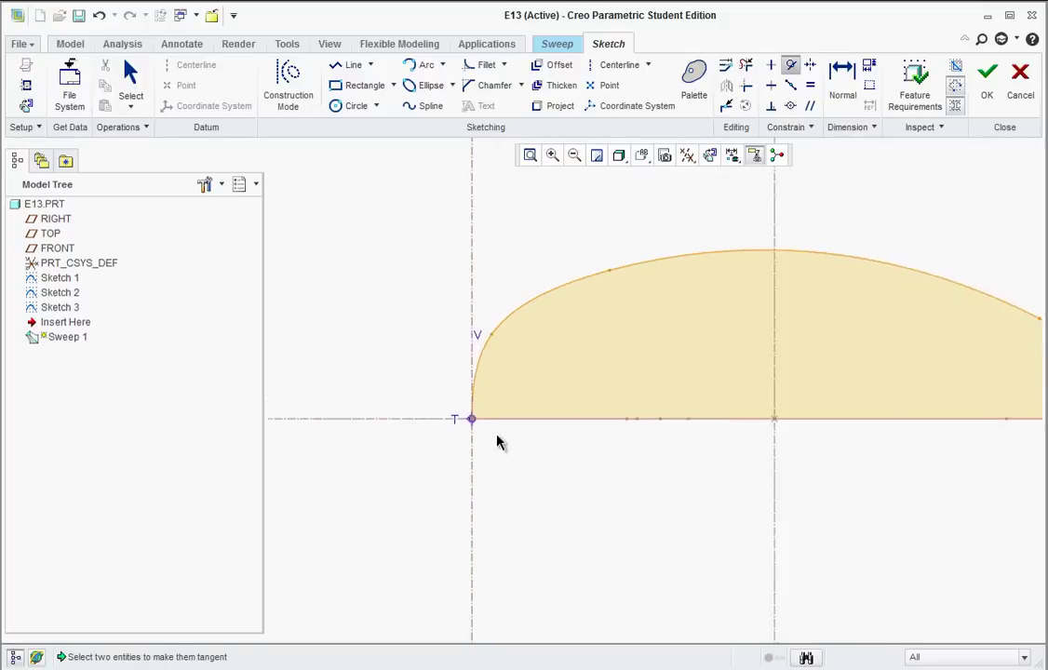
scroll(503, 503, "down", 3)
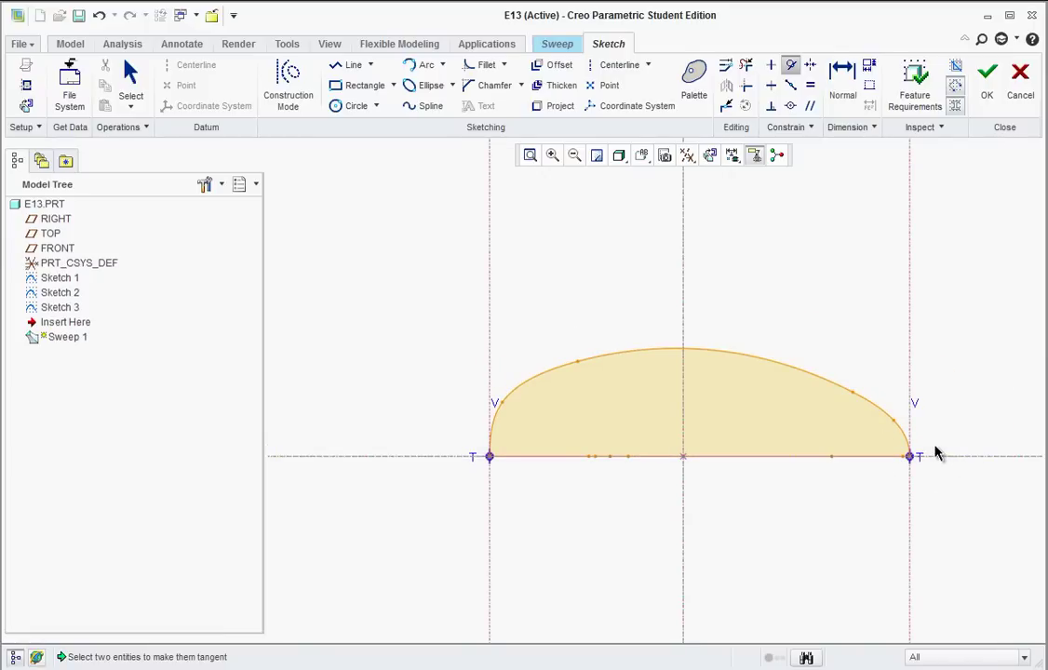
- Finish the section sketch and complete the sweep to create the solid half of the bottle body
mouse_move(819, 381)
middle_mouse_down()
mouse_move(741, 354)
mouse_move(699, 374)
mouse_move(670, 400)
mouse_move(686, 410)
mouse_move(624, 510)
mouse_move(638, 540)
mouse_move(652, 521)
middle_mouse_up()
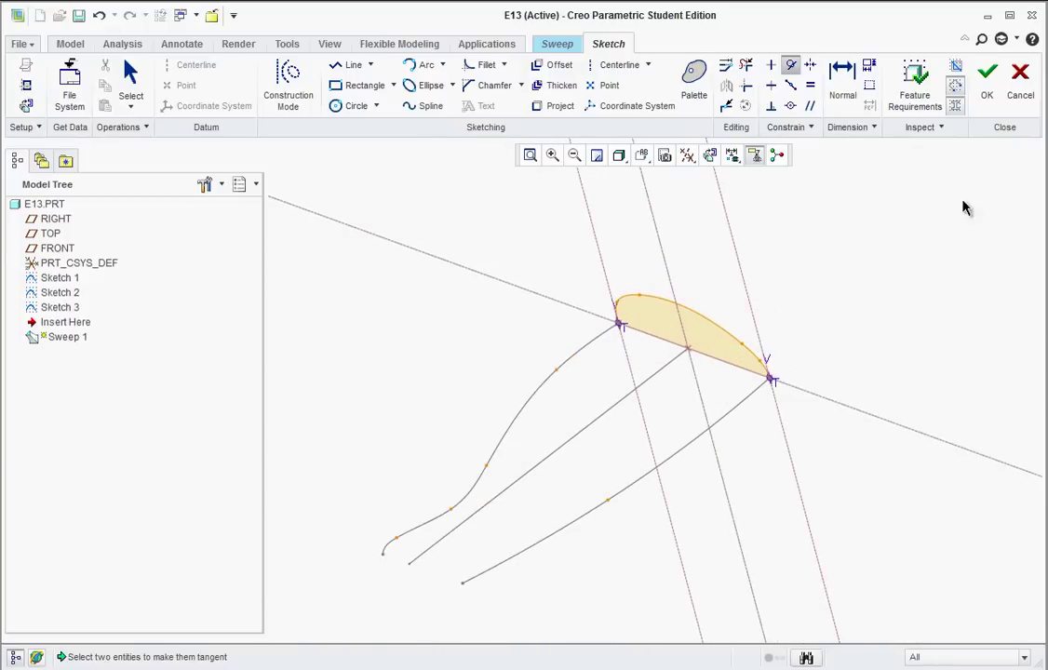
left_click(987, 93)
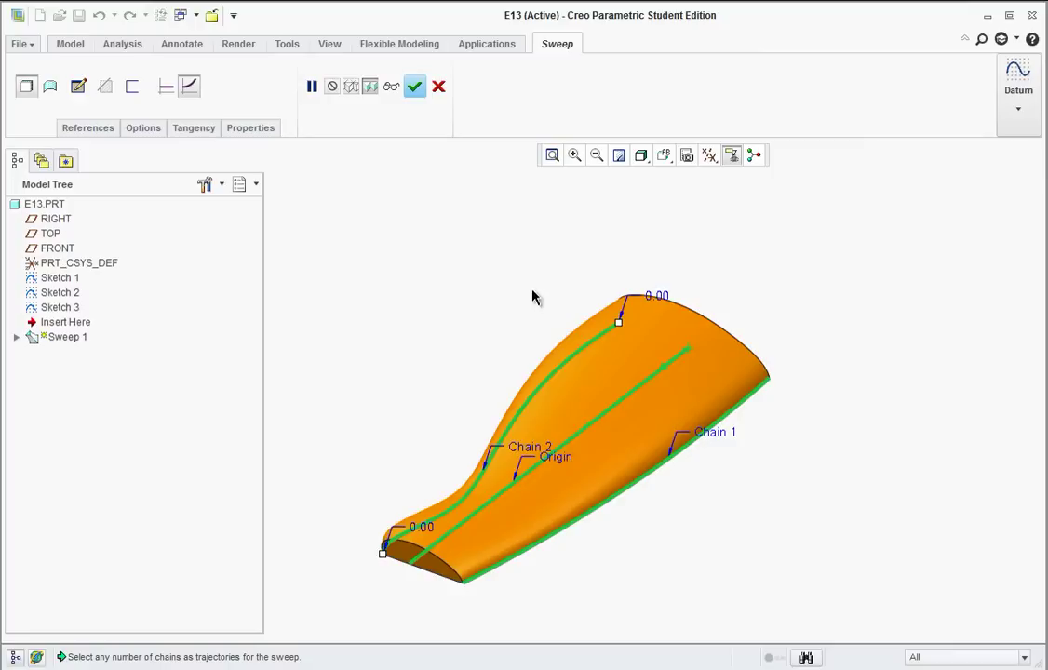
mouse_move(533, 297)
middle_mouse_down()
mouse_move(526, 310)
mouse_move(598, 295)
mouse_move(535, 283)
middle_mouse_up()
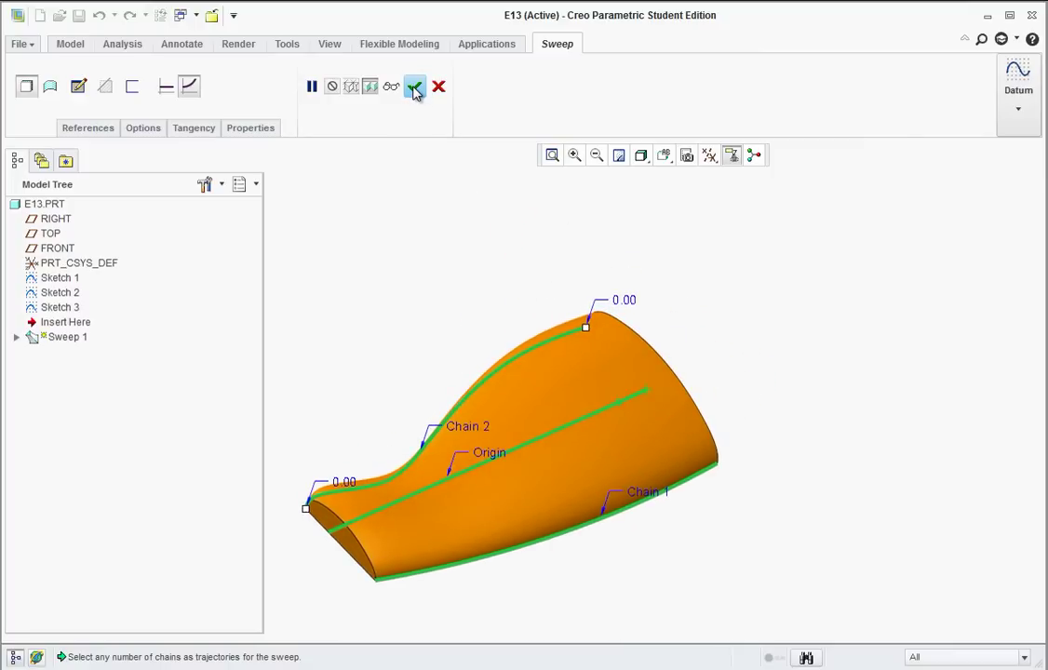
left_click(415, 87)
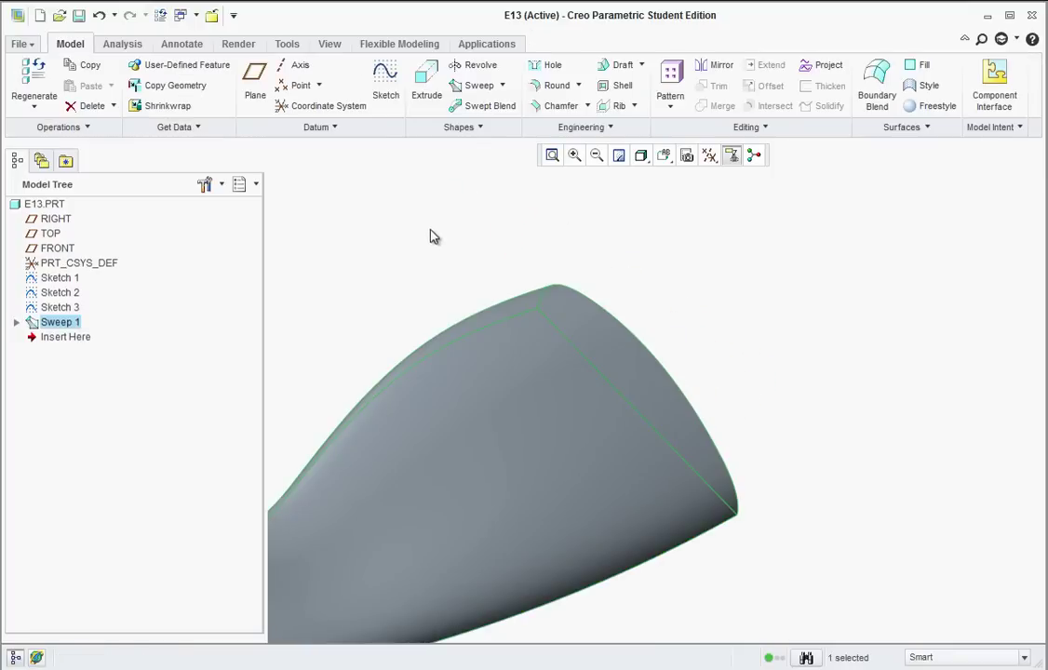
- Examine the swept bottle body from several angles, including its narrow neck and wide base ends
scroll(591, 472, "down", 5)
scroll(465, 533, "up", 5)
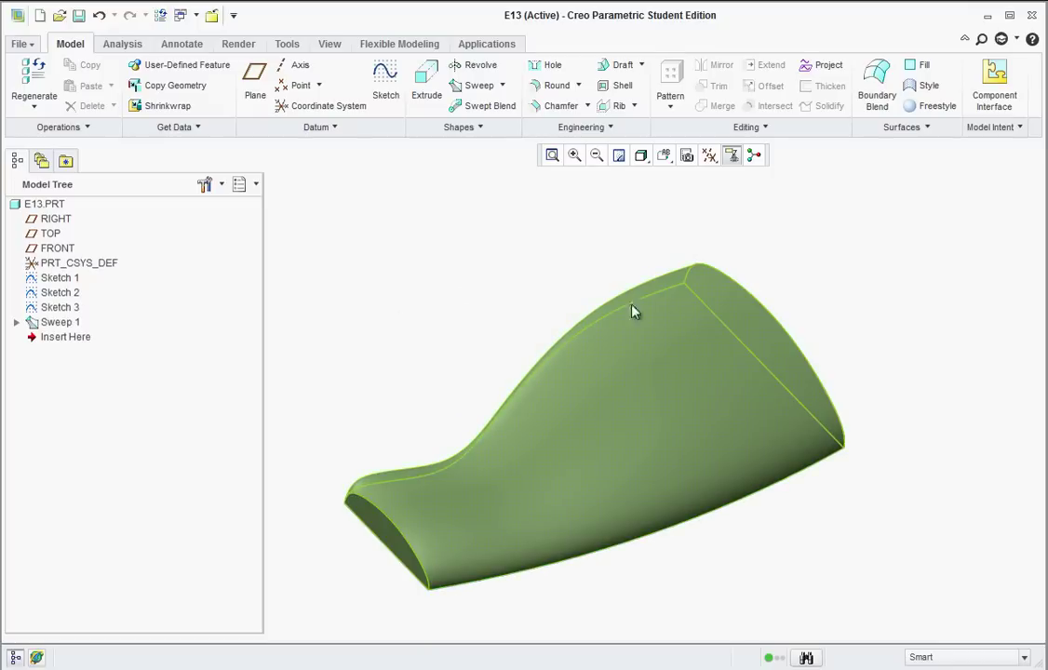
left_click(458, 434)
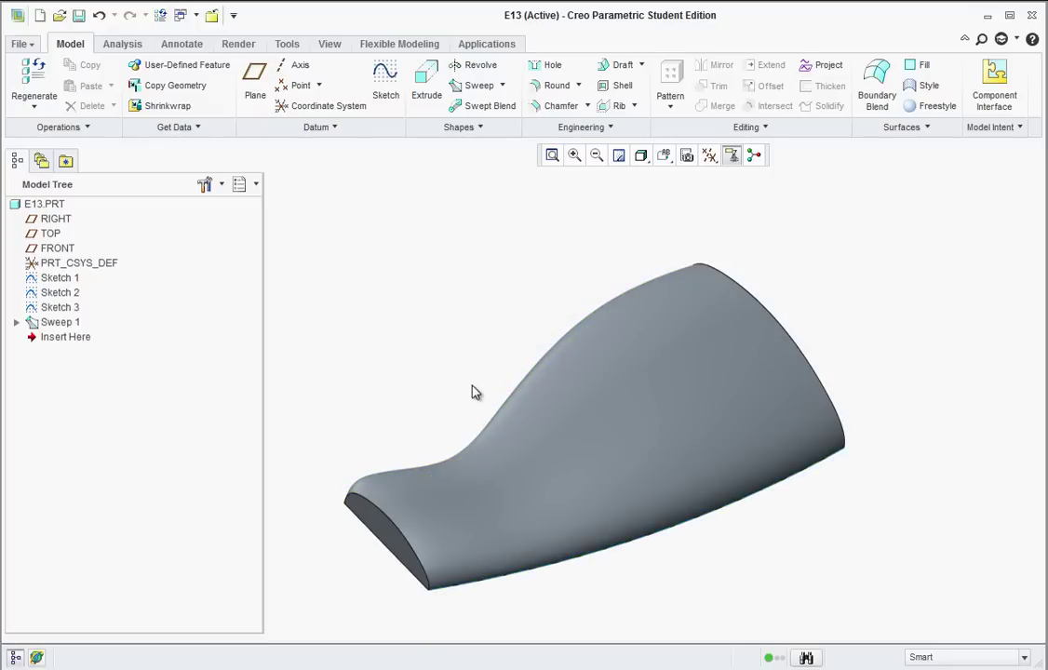
left_click(491, 478)
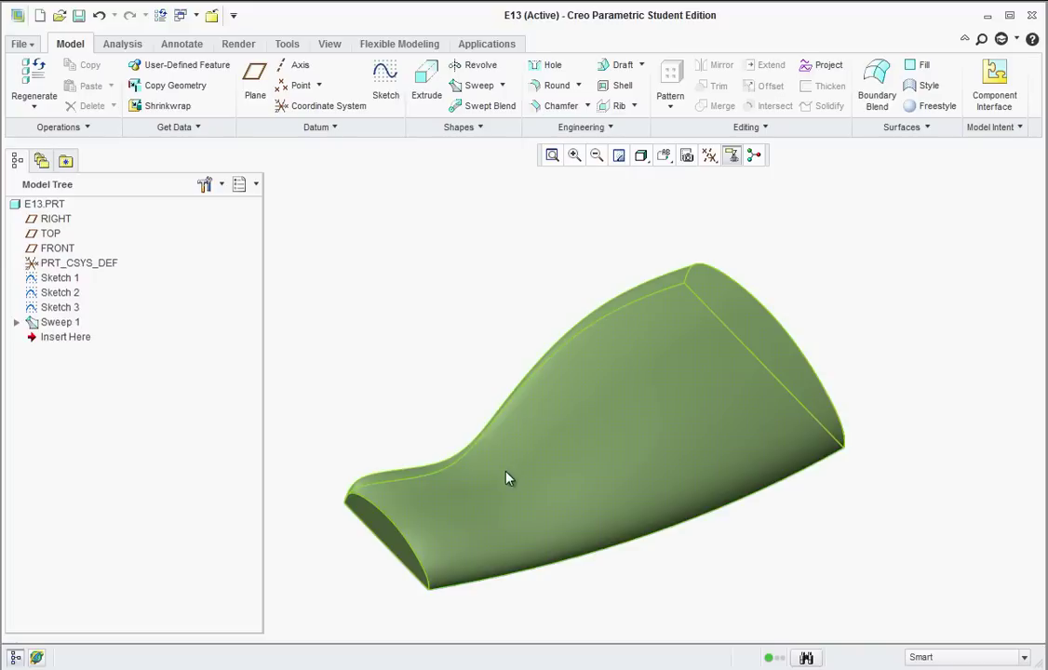
left_click(455, 380)
middle_click_drag(455, 420, 454, 452)
left_click(491, 518)
mouse_move(492, 518)
middle_mouse_down()
mouse_move(535, 538)
mouse_move(484, 487)
mouse_move(444, 501)
mouse_move(442, 489)
mouse_move(510, 503)
middle_mouse_up()
left_click(515, 507)
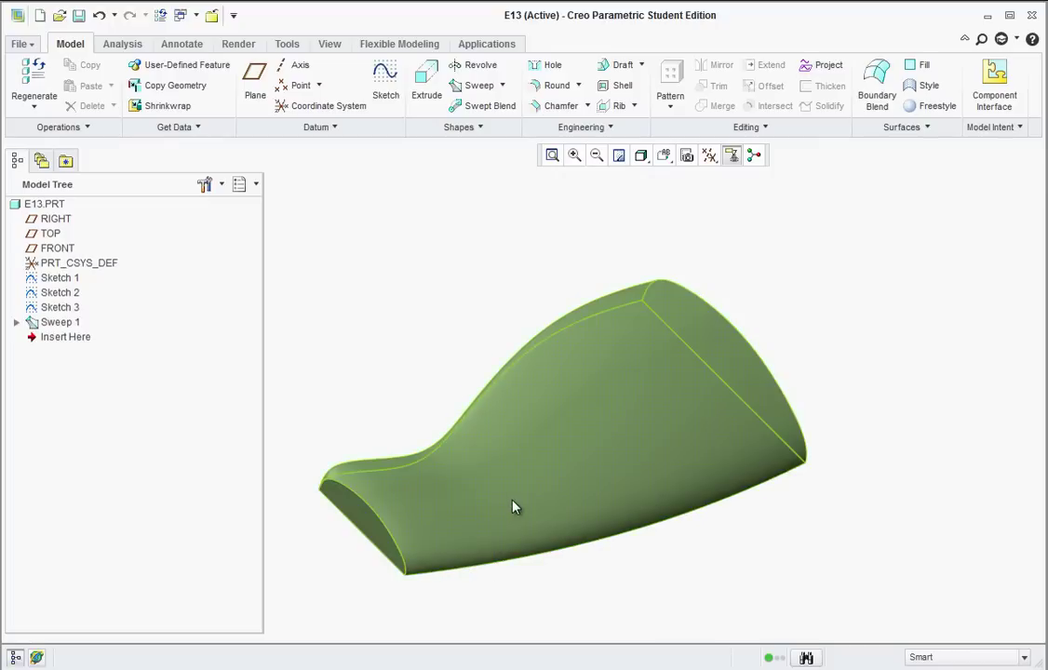
mouse_move(668, 489)
middle_mouse_down()
mouse_move(589, 389)
mouse_move(568, 417)
middle_mouse_up()
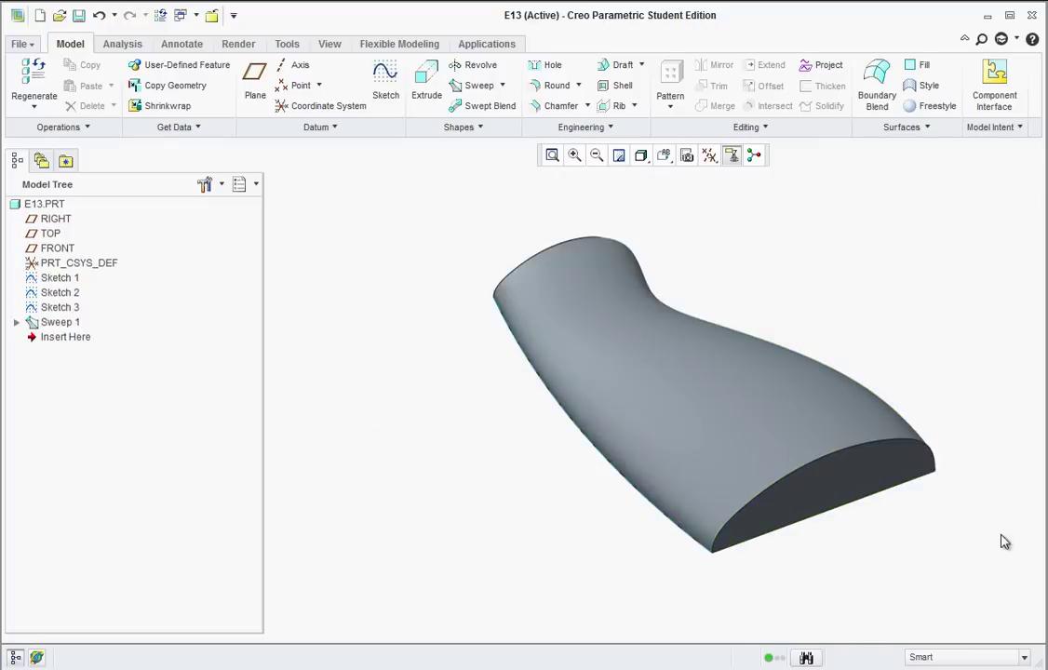
- Start a round, browse its available profile types including C2 Continuous, and set the profile to Circular
scroll(926, 462, "up", 3)
left_click(724, 451)
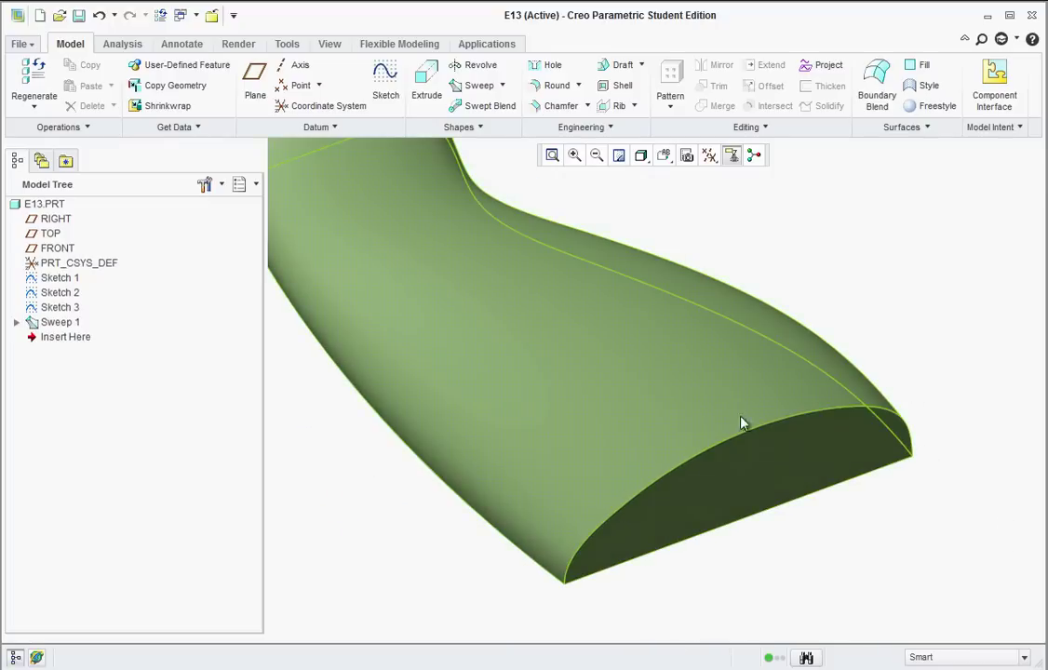
left_click(629, 222)
left_click(552, 87)
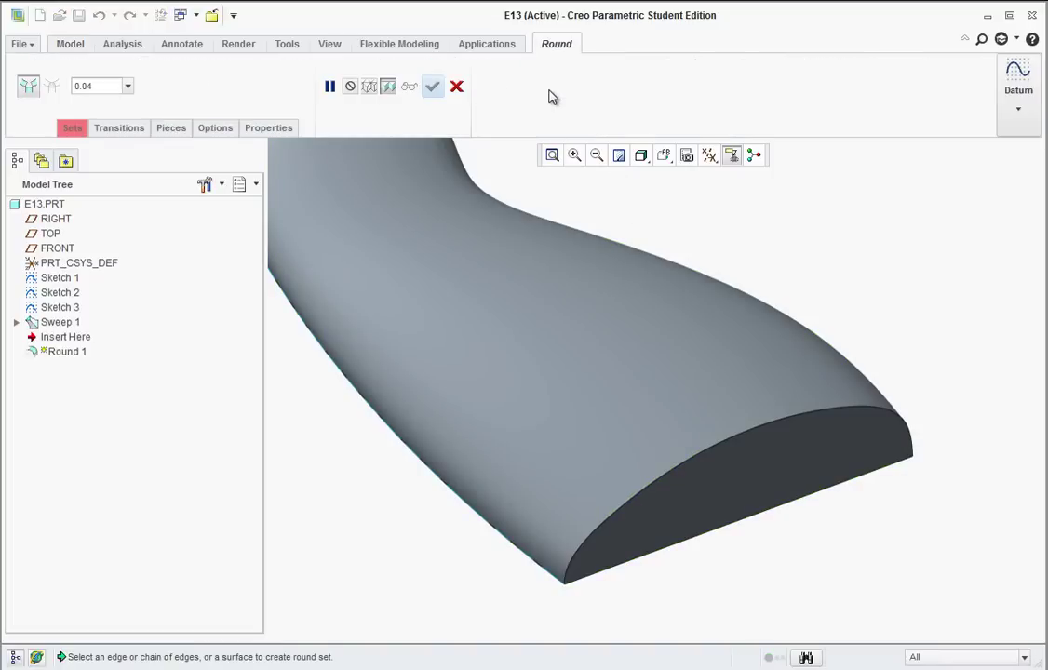
left_click(73, 128)
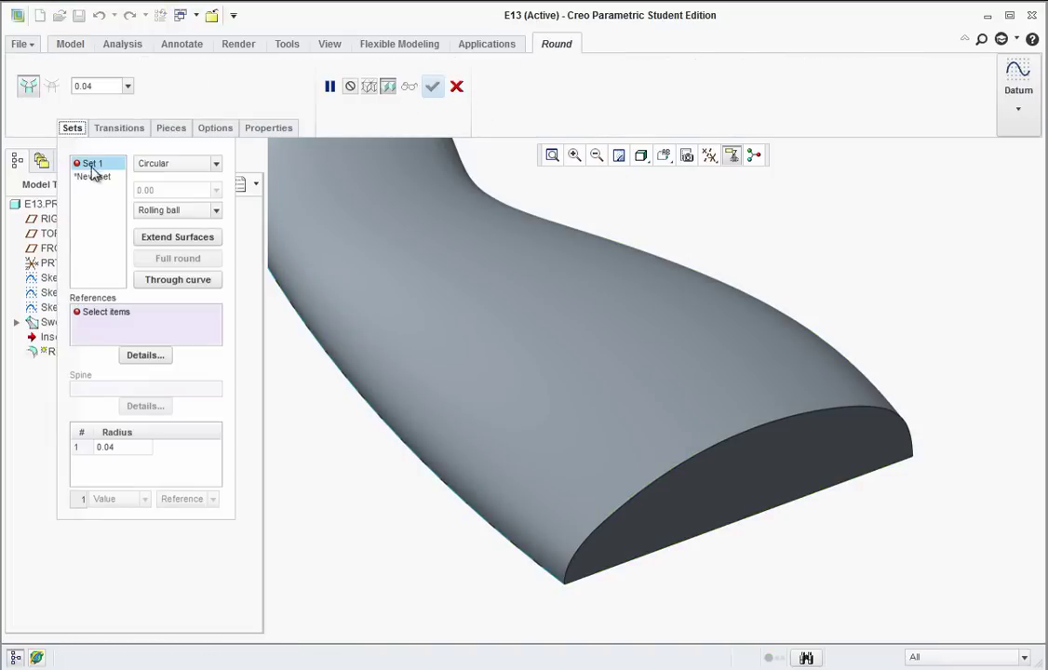
left_click(168, 165)
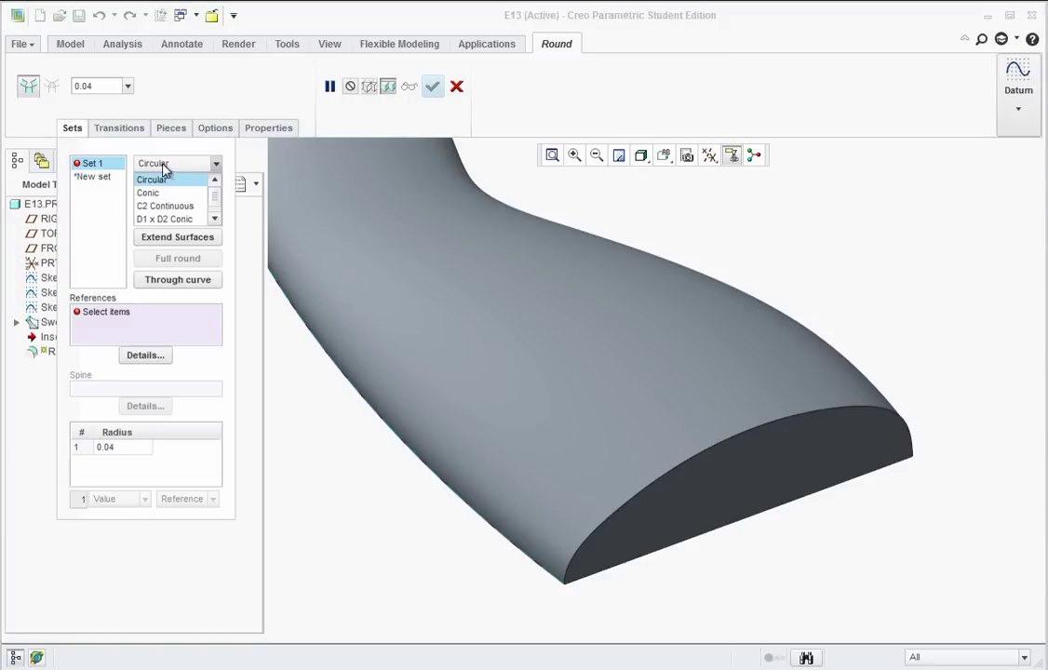
left_click(214, 220)
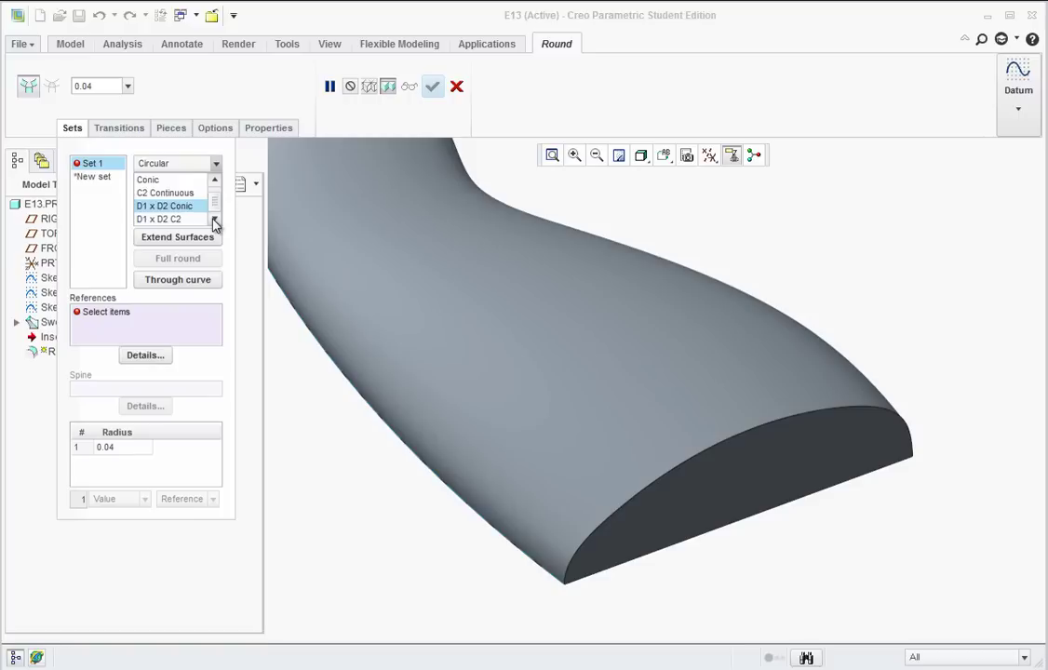
left_click(215, 180)
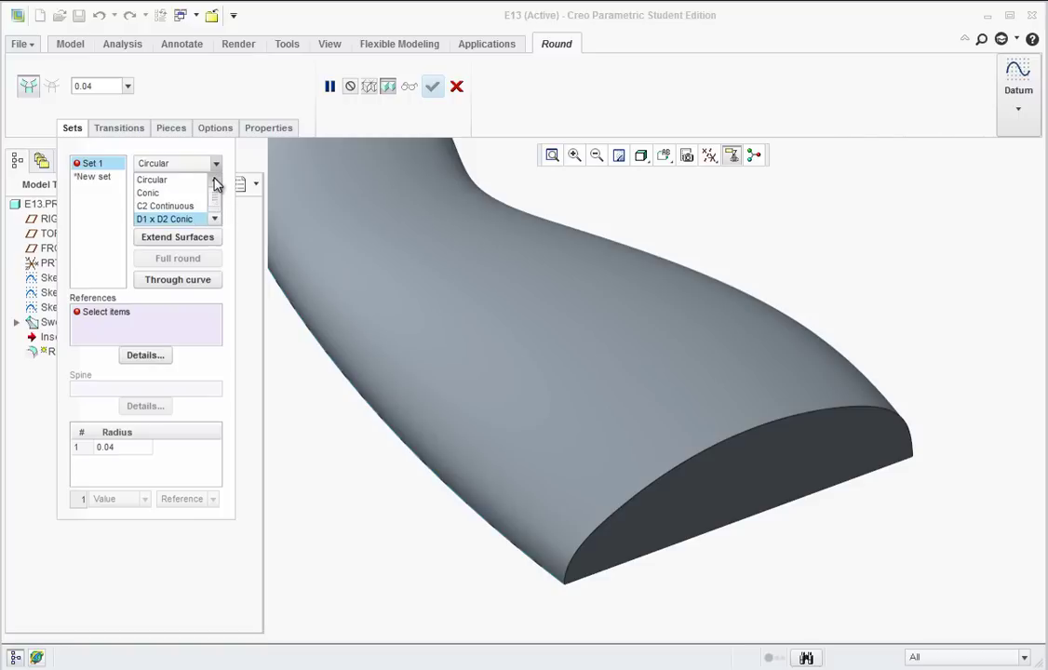
left_click(167, 208)
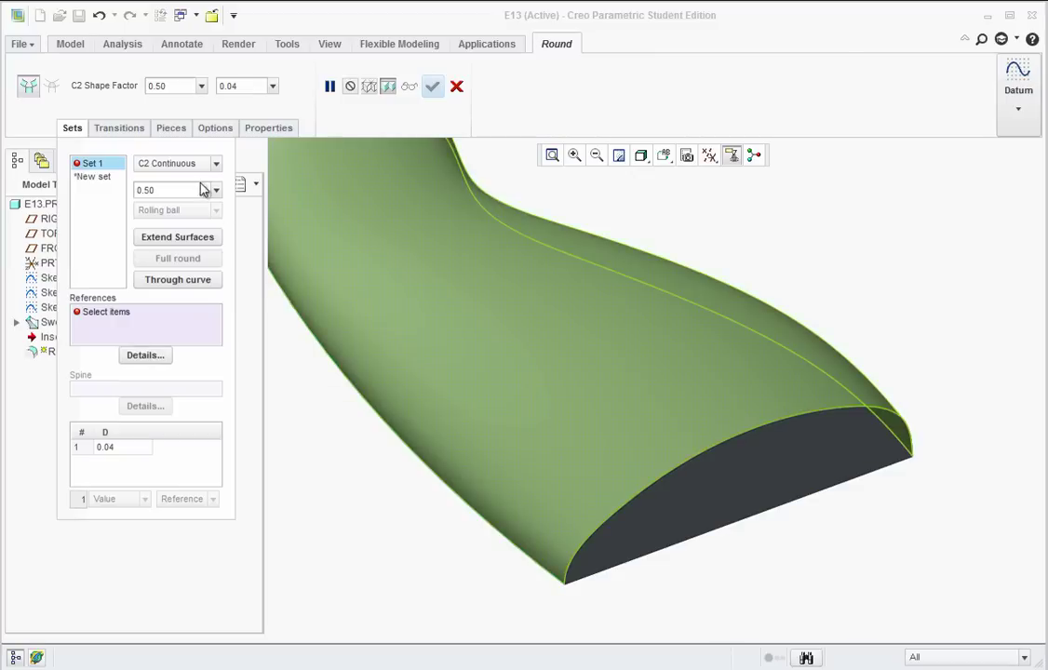
left_click(215, 163)
left_click(164, 180)
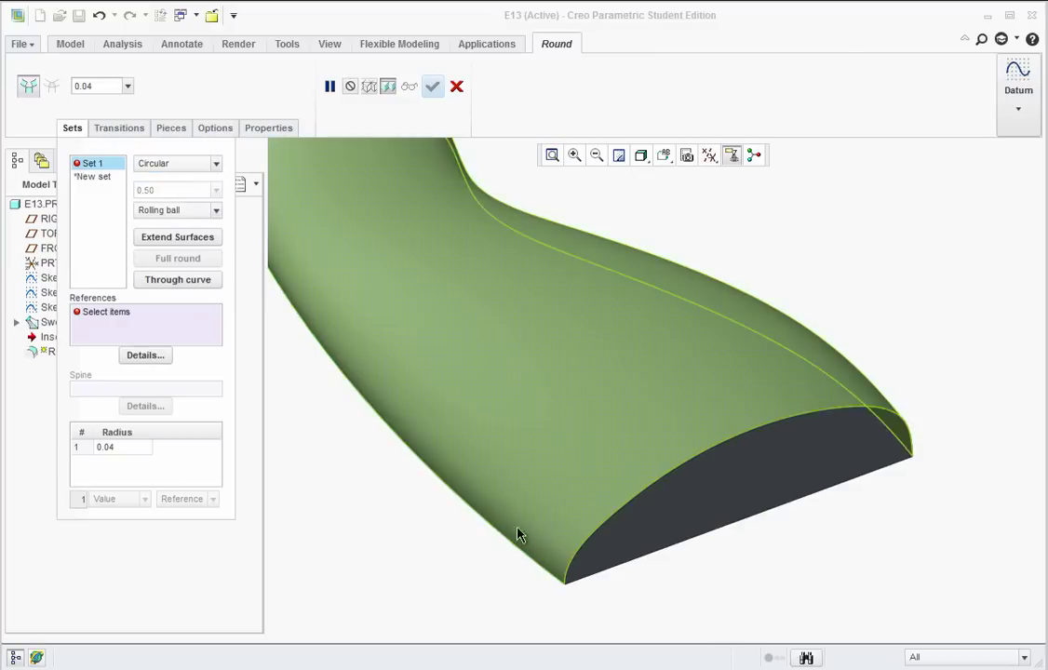
- Round the arched edge at the bottle's wide base end with a radius of 0.25
left_click(661, 480)
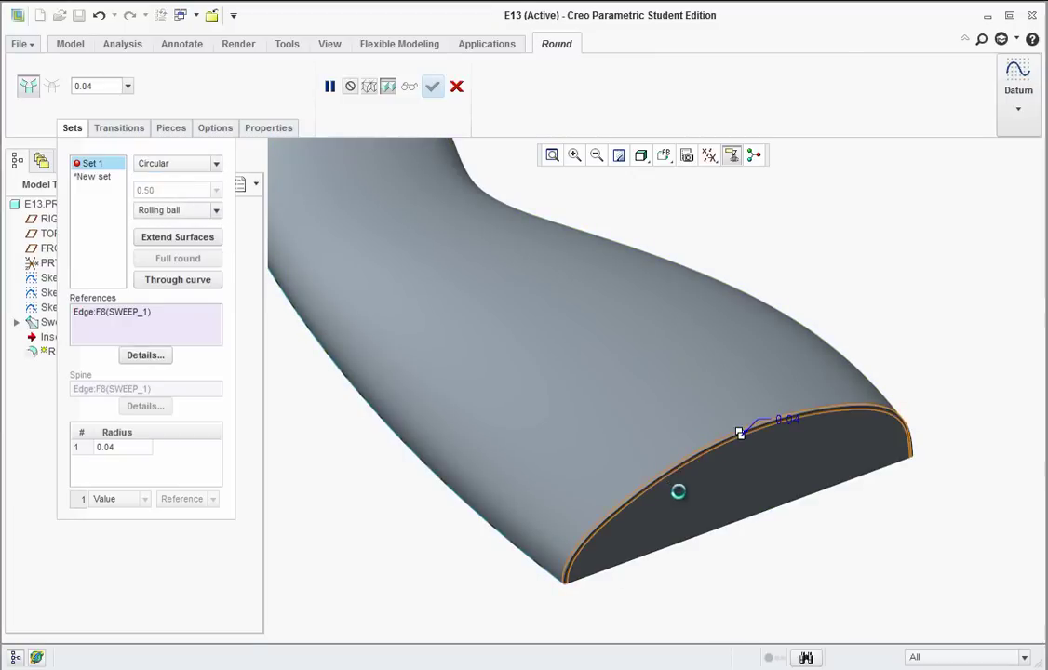
left_click_drag(741, 434, 745, 456)
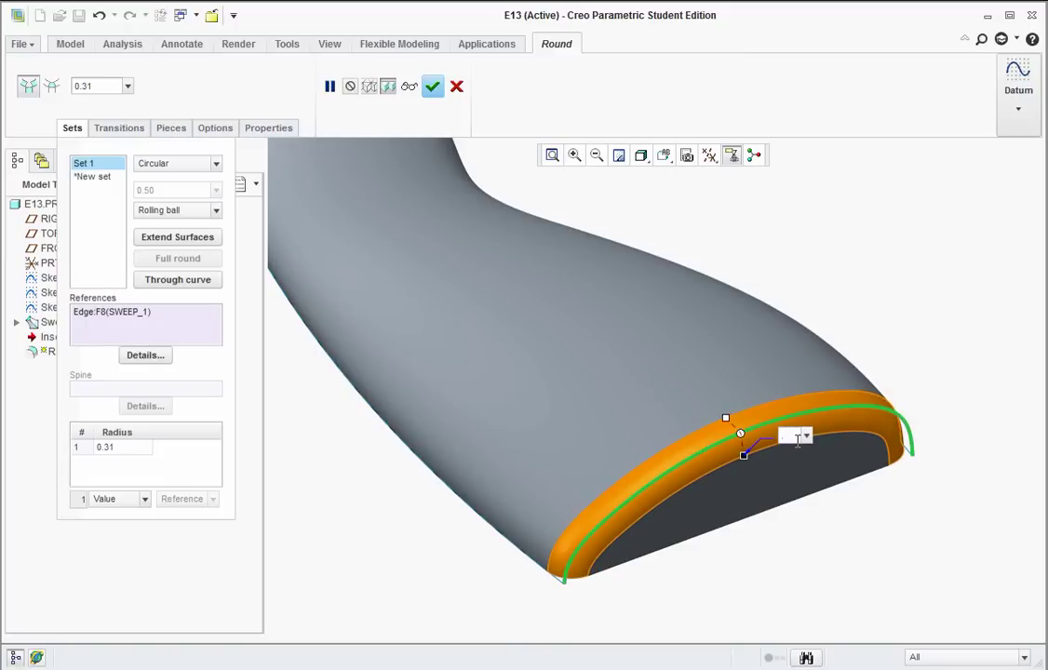
key("Return")
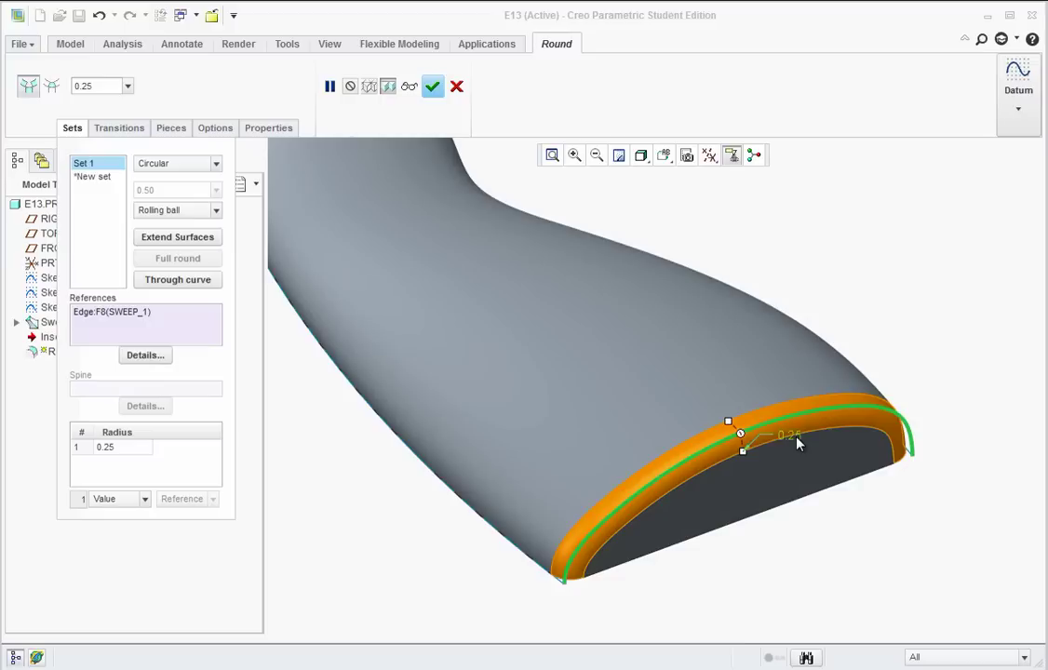
left_click(432, 88)
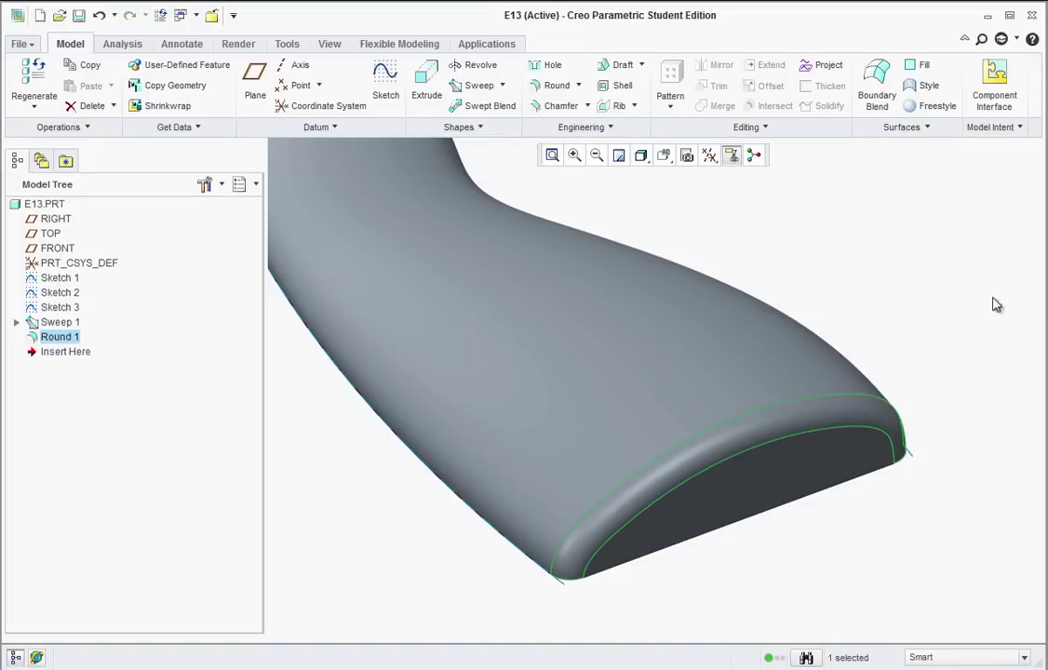
- Run a Shaded Curvature analysis across the round, the swept body surface and the flat base end face
middle_click_drag(514, 482, 561, 480)
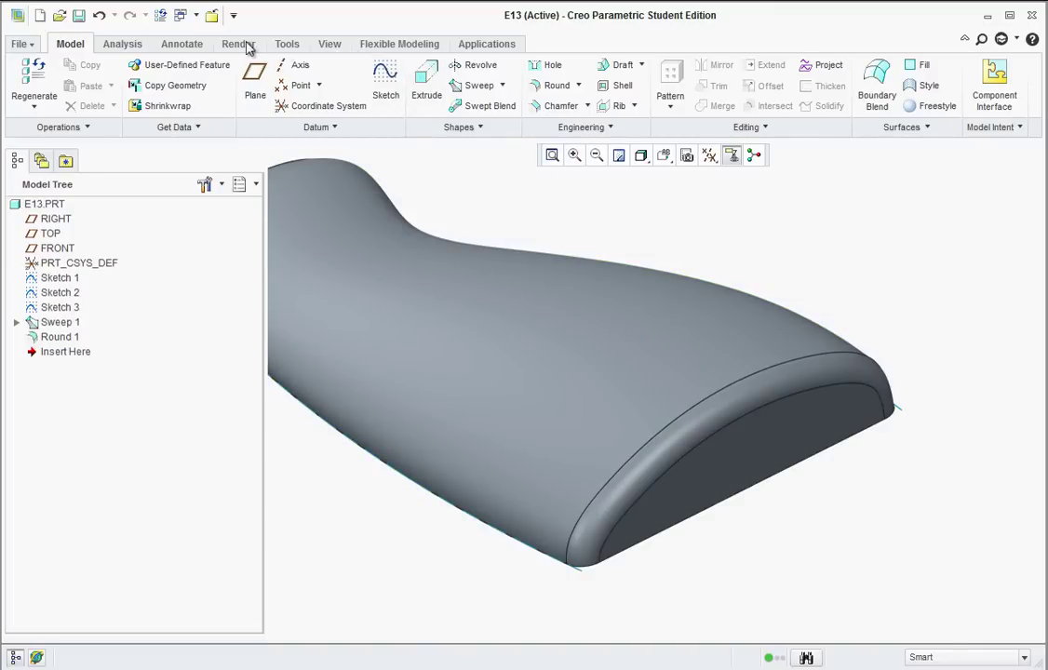
left_click(287, 45)
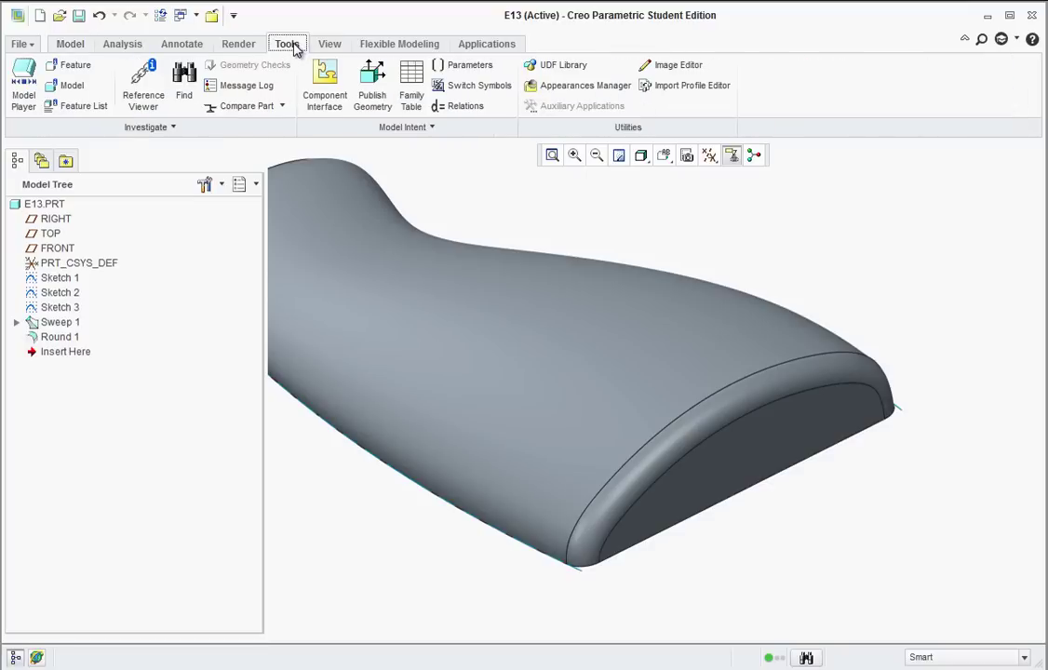
left_click(129, 44)
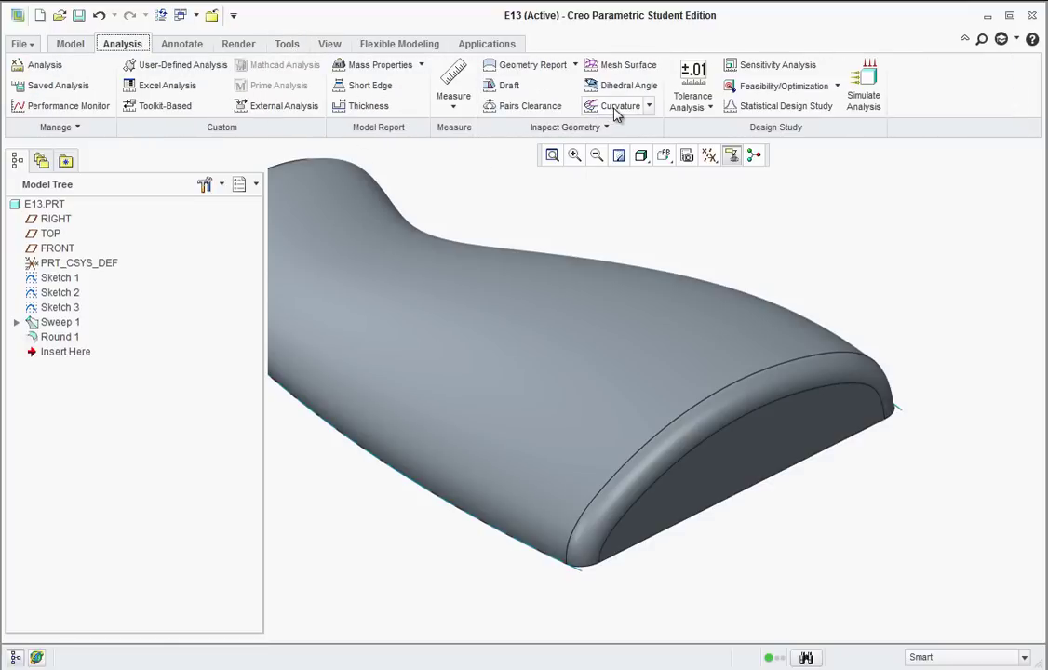
left_click(649, 106)
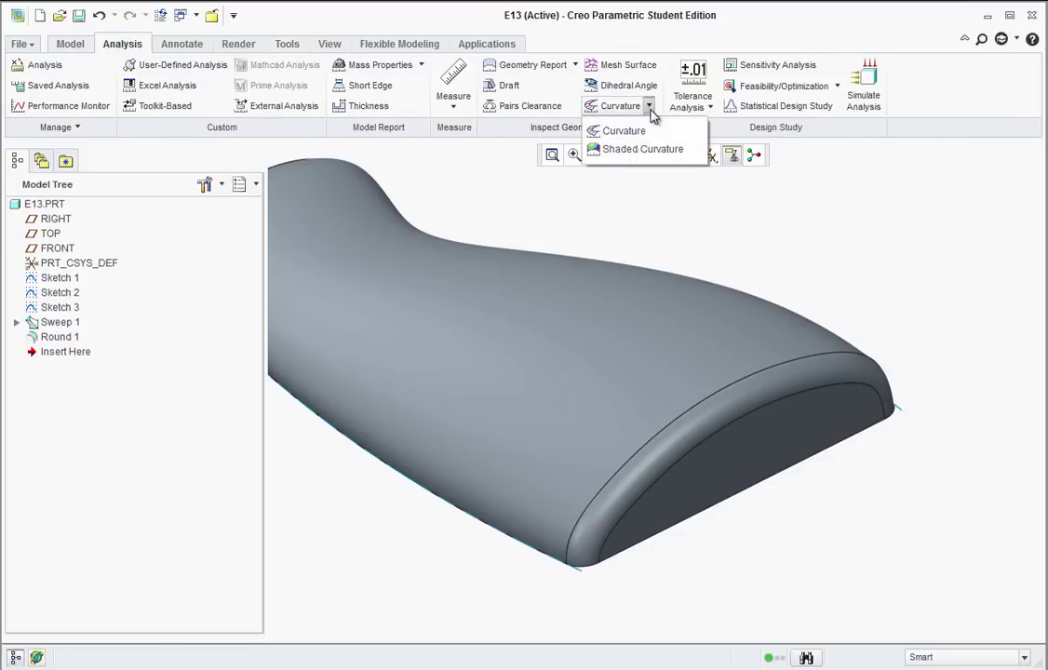
left_click(606, 151)
left_click(686, 395)
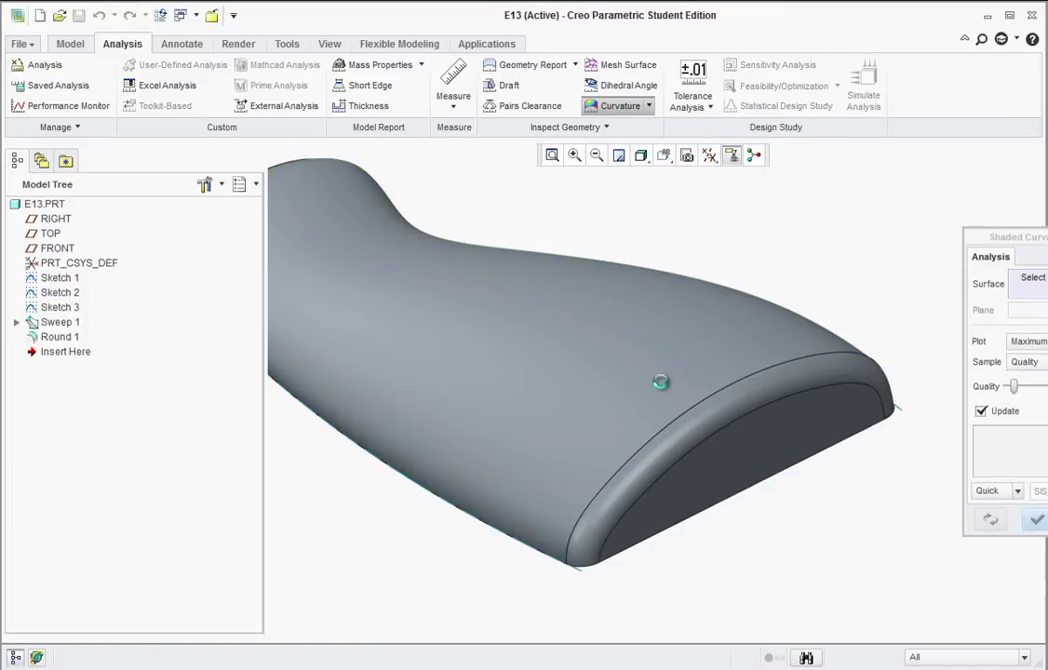
left_click(716, 429)
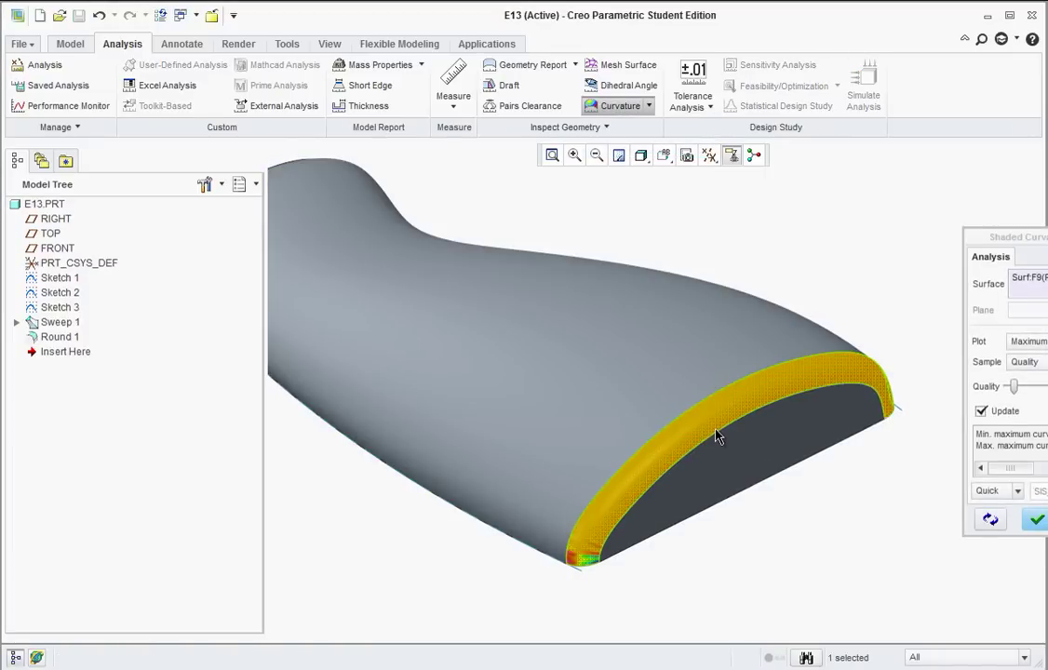
left_click(685, 382, "ctrl")
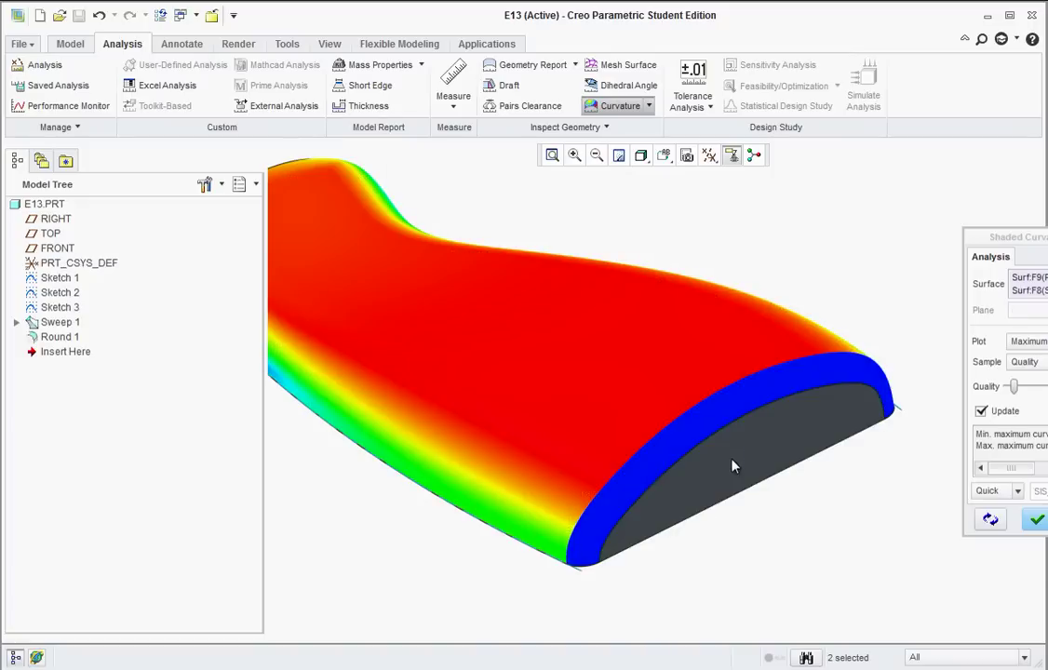
left_click(735, 472, "ctrl")
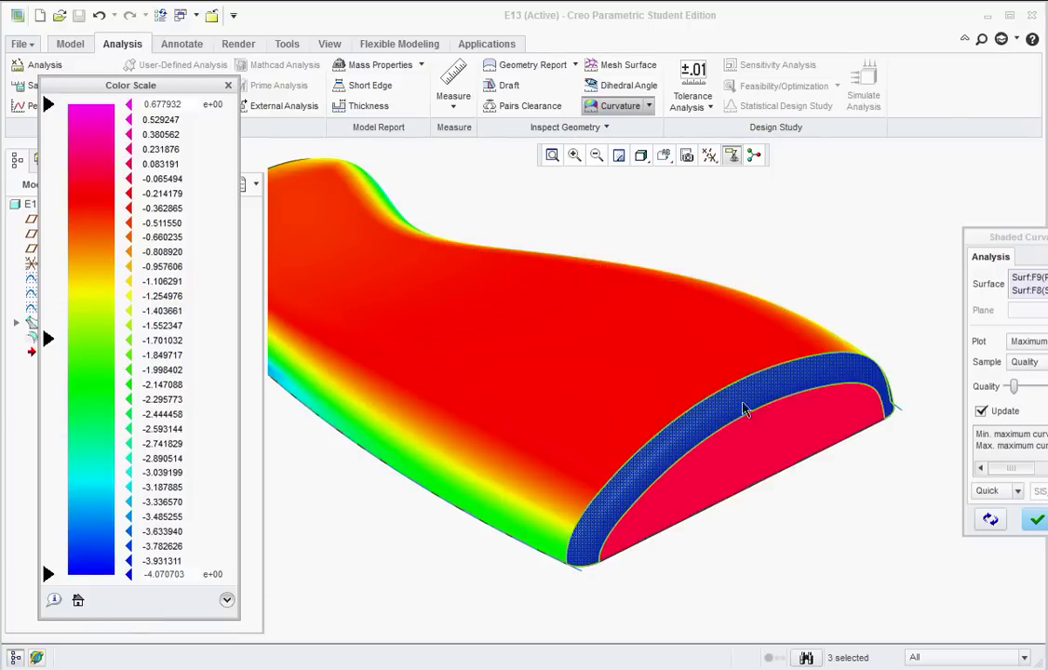
mouse_move(566, 407)
middle_mouse_down()
mouse_move(509, 439)
mouse_move(561, 419)
mouse_move(568, 391)
mouse_move(679, 510)
middle_mouse_up()
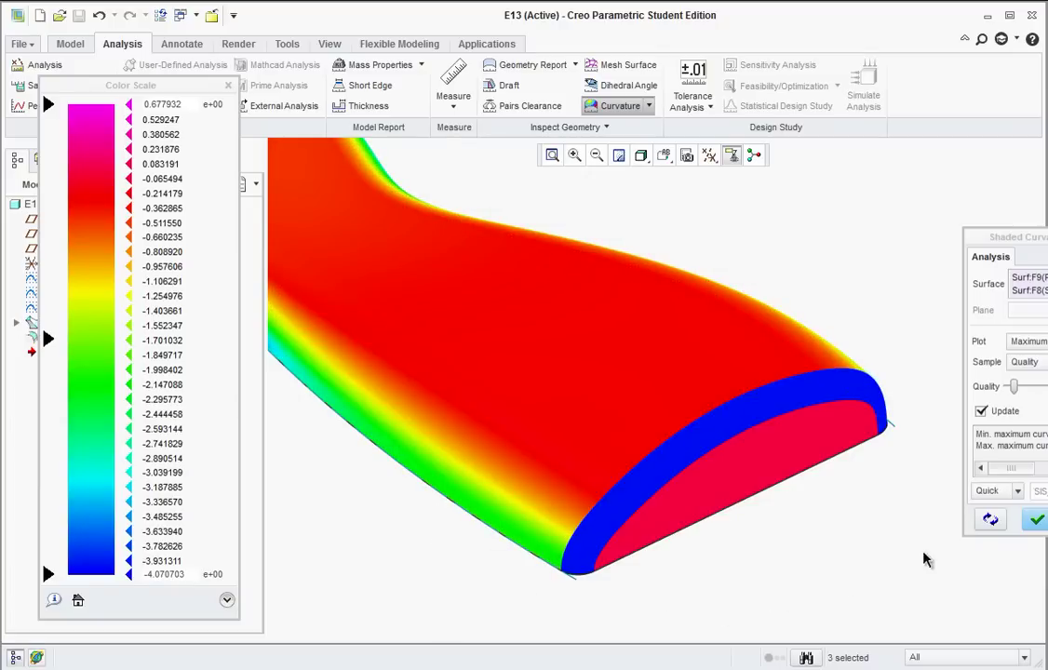
left_click(1037, 521)
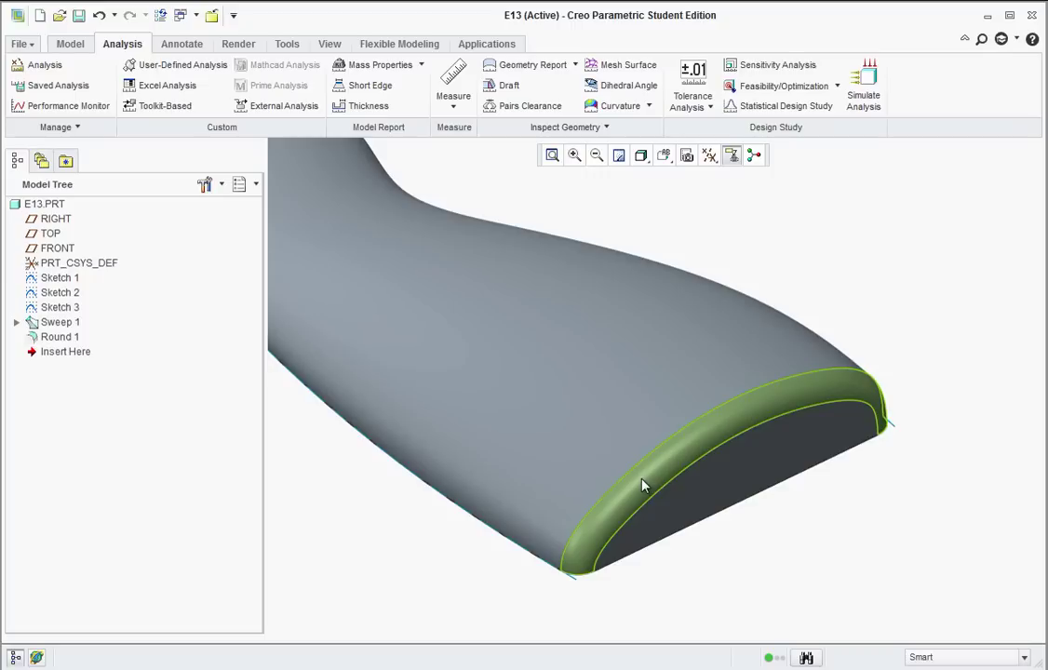
- Delete the circular round from the arched edge at the base end
left_click(653, 482)
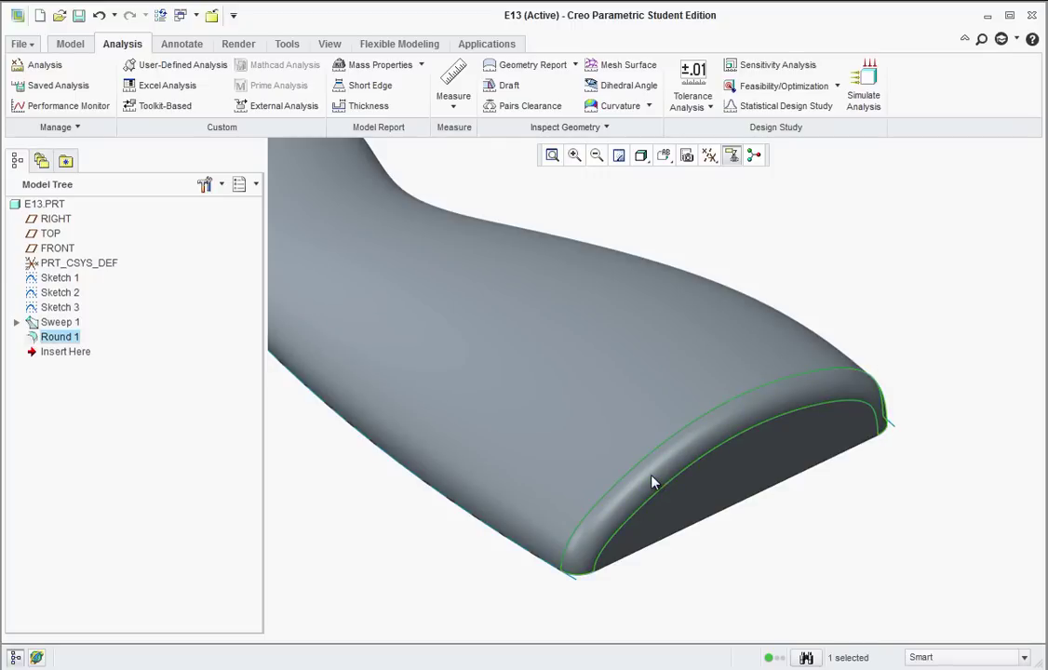
key("Delete")
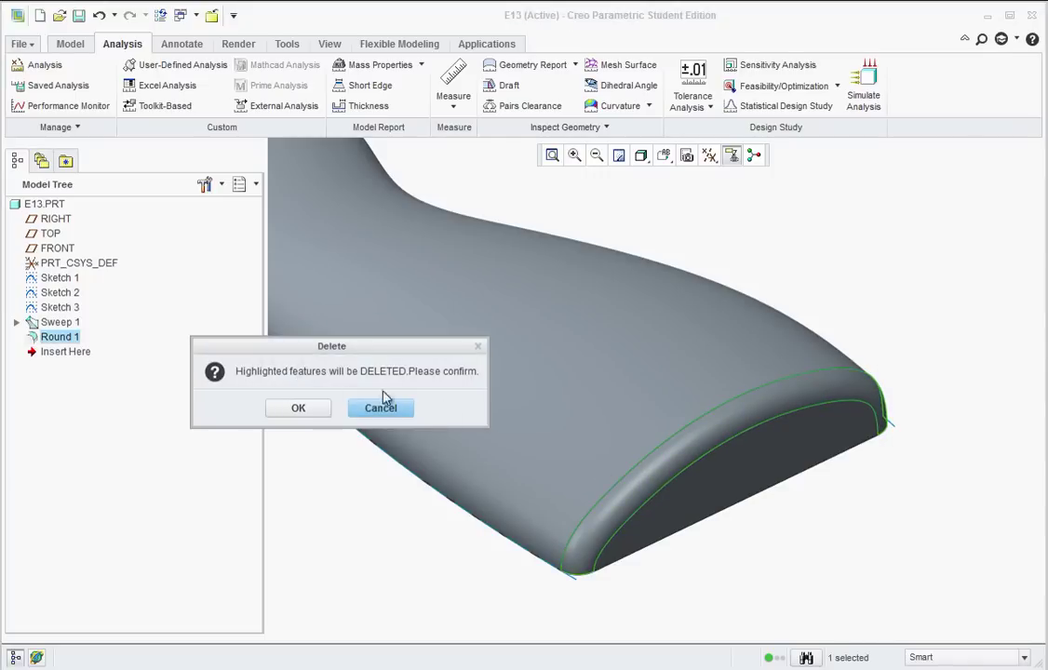
left_click(298, 408)
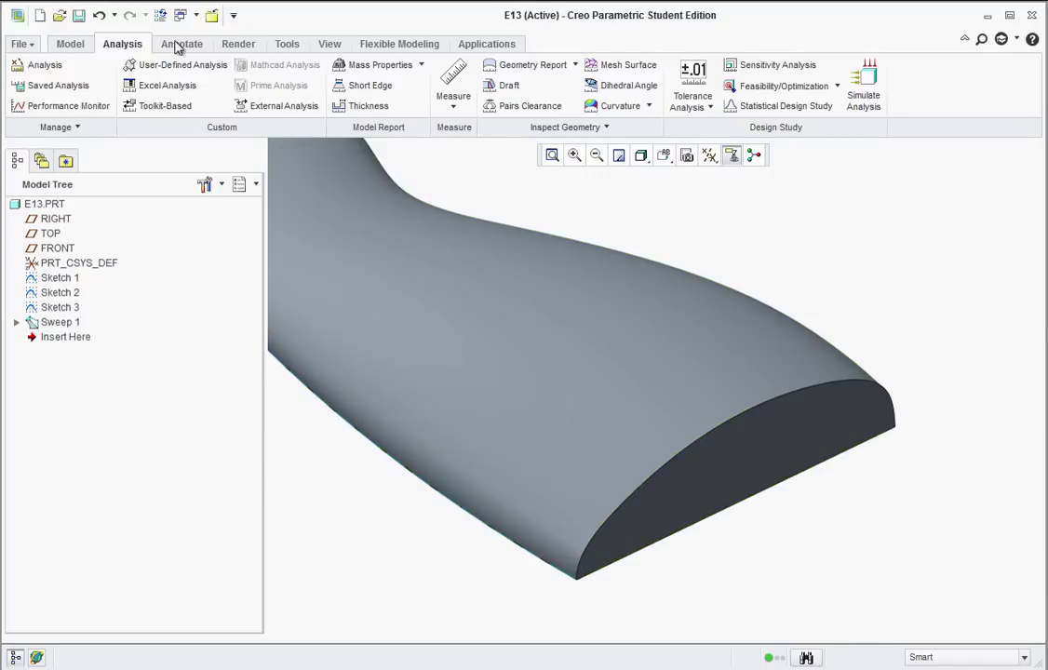
- Round the arched base-end edge with a C2 Continuous profile, using a shape factor of 0.25 and a distance of 0.25
left_click(70, 43)
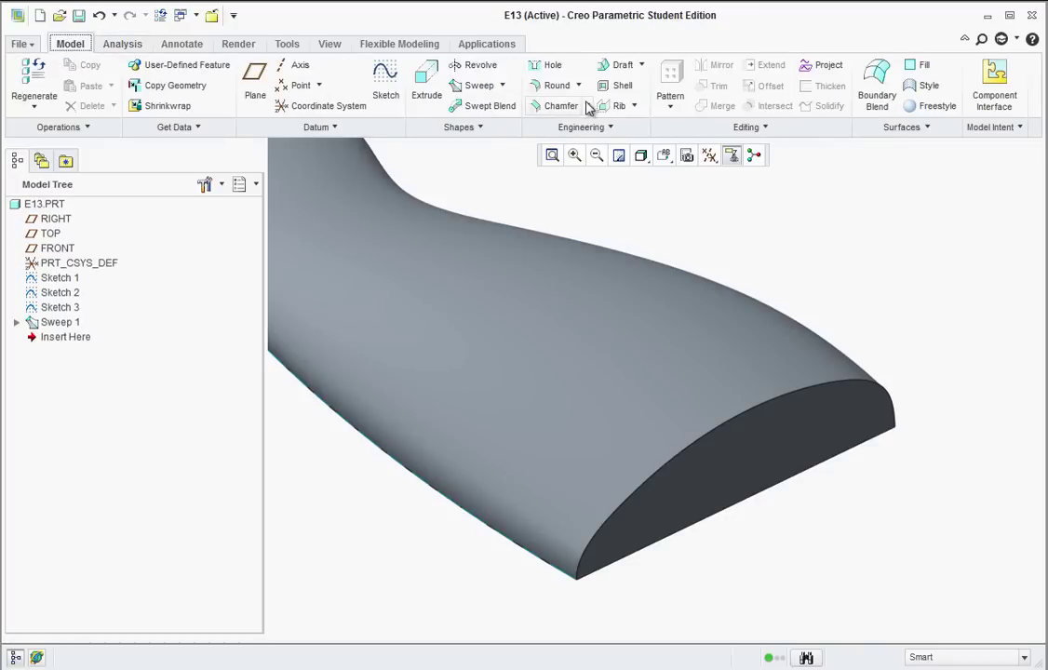
left_click(555, 85)
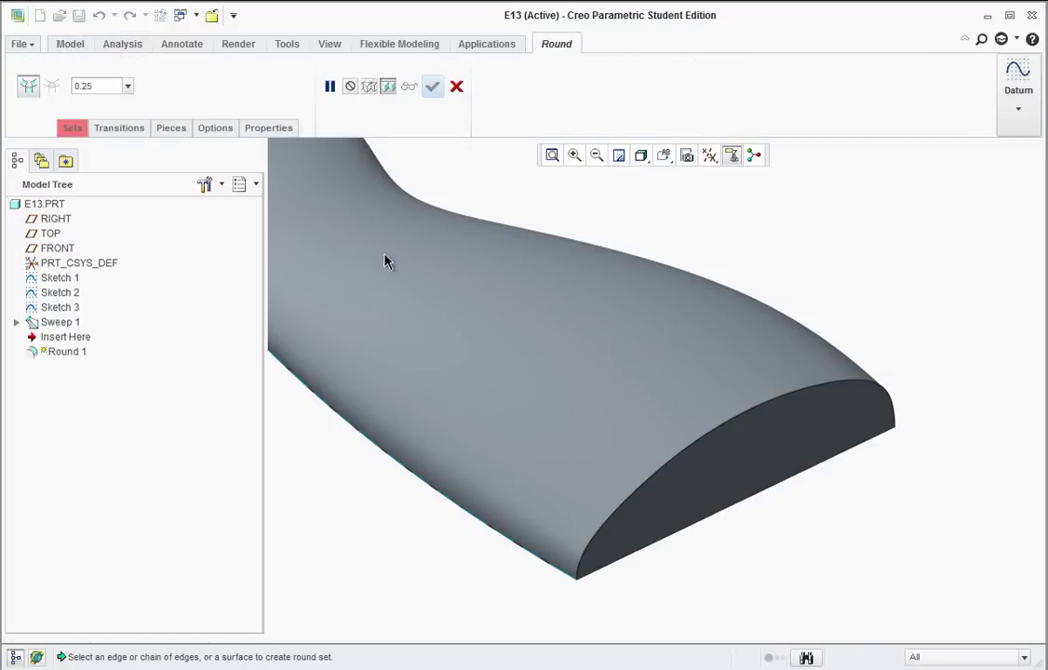
left_click(388, 261)
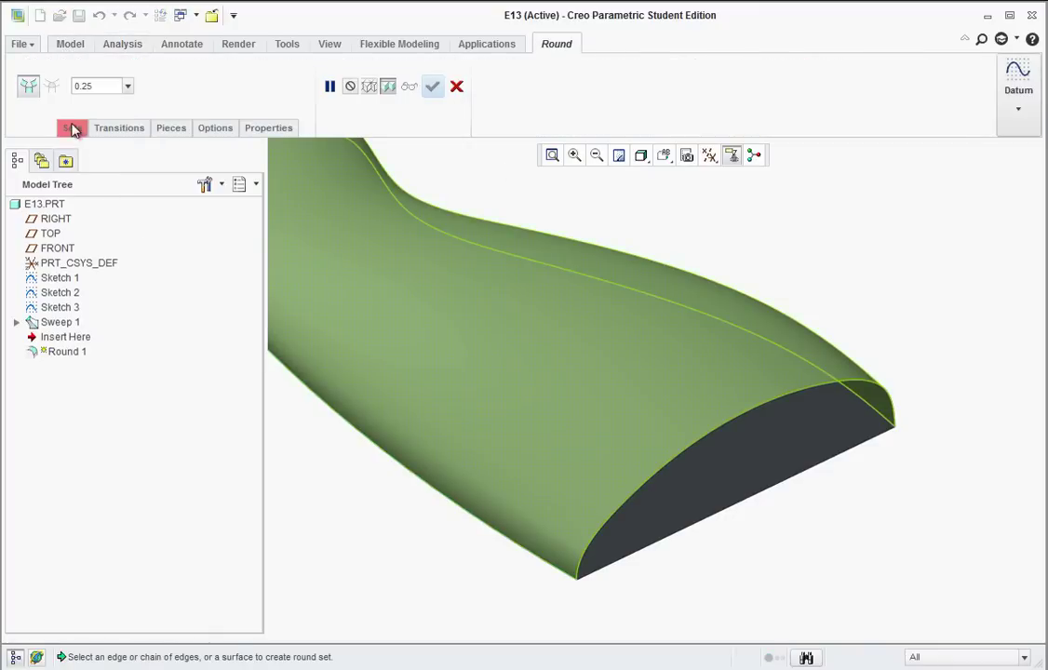
left_click(72, 128)
left_click(197, 165)
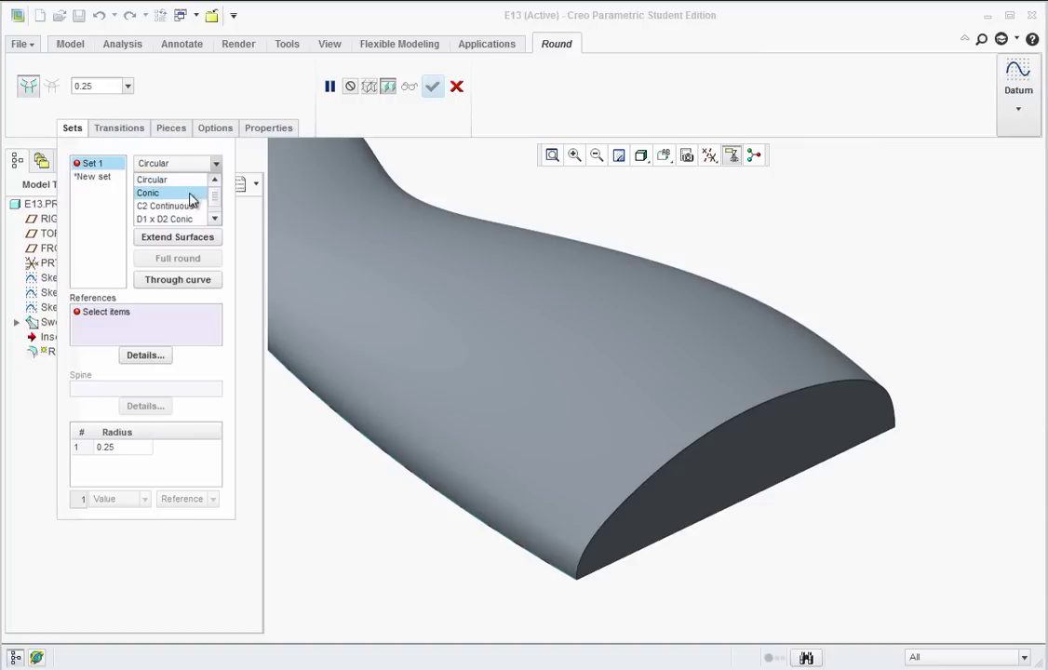
left_click(176, 205)
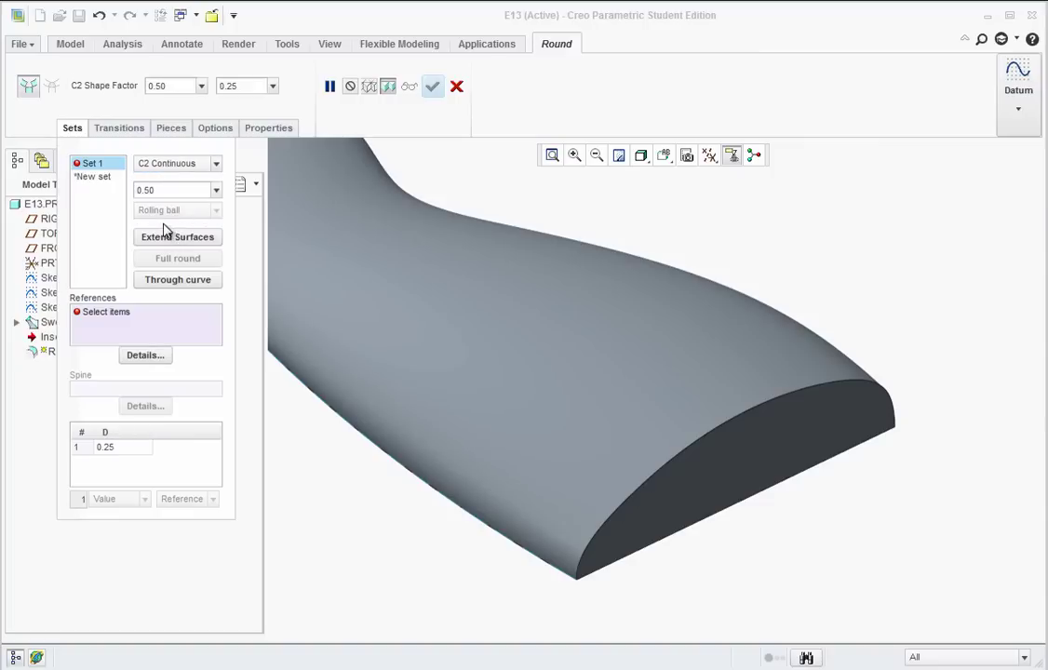
double_click(174, 188)
key("BackSpace")
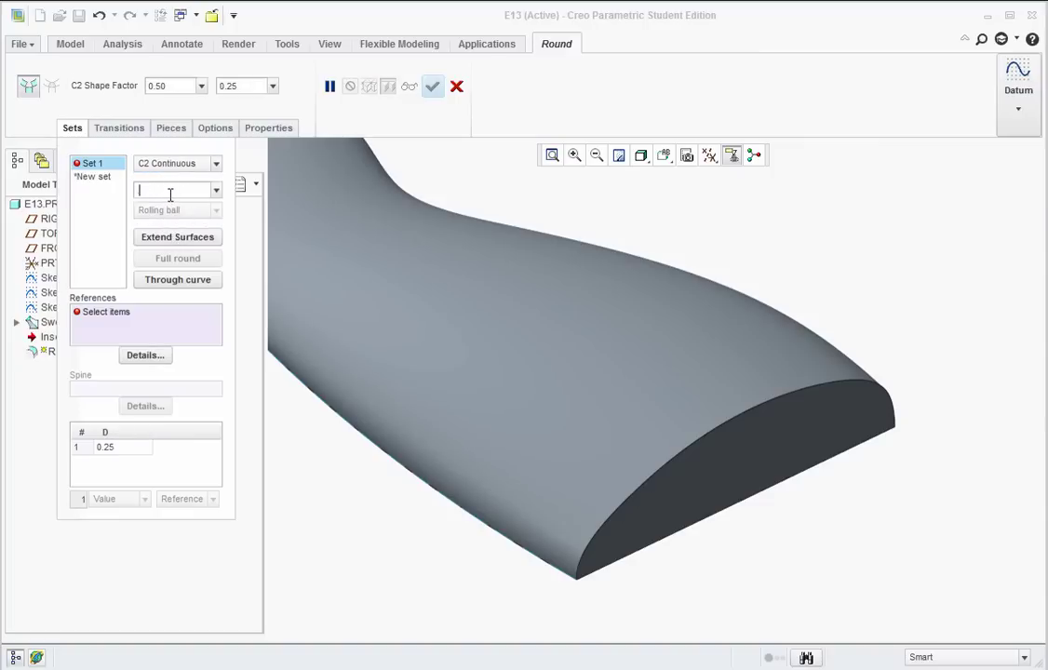
key("Return")
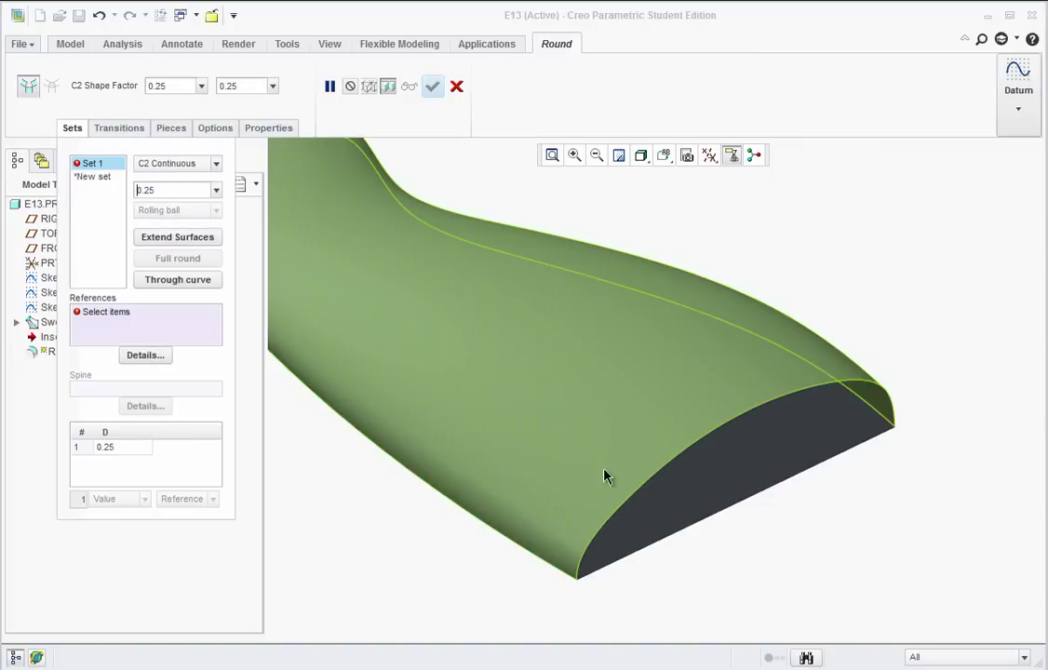
left_click(648, 486)
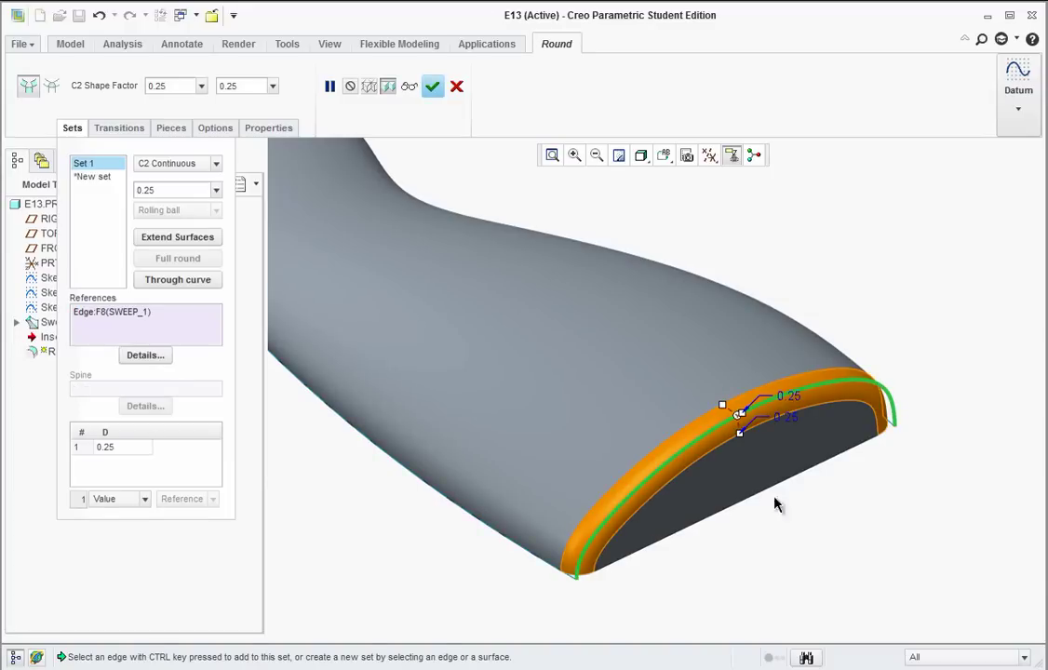
left_click(431, 89)
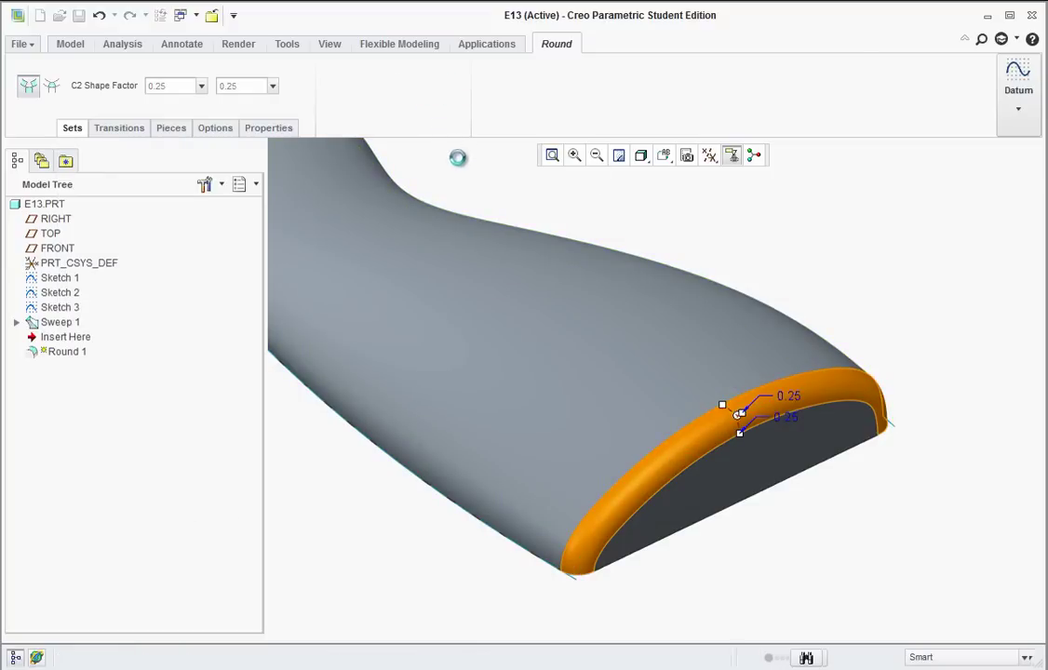
left_click(497, 195)
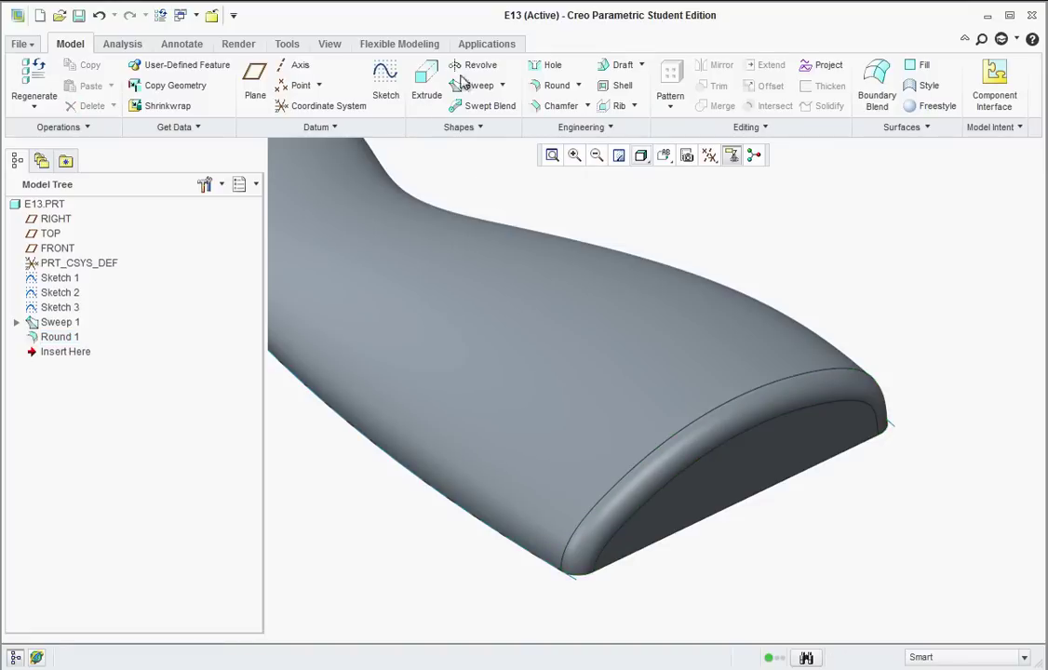
- Run a Shaded Curvature analysis on the swept body, base round and flat end face, and examine the transitions across the round
left_click(126, 46)
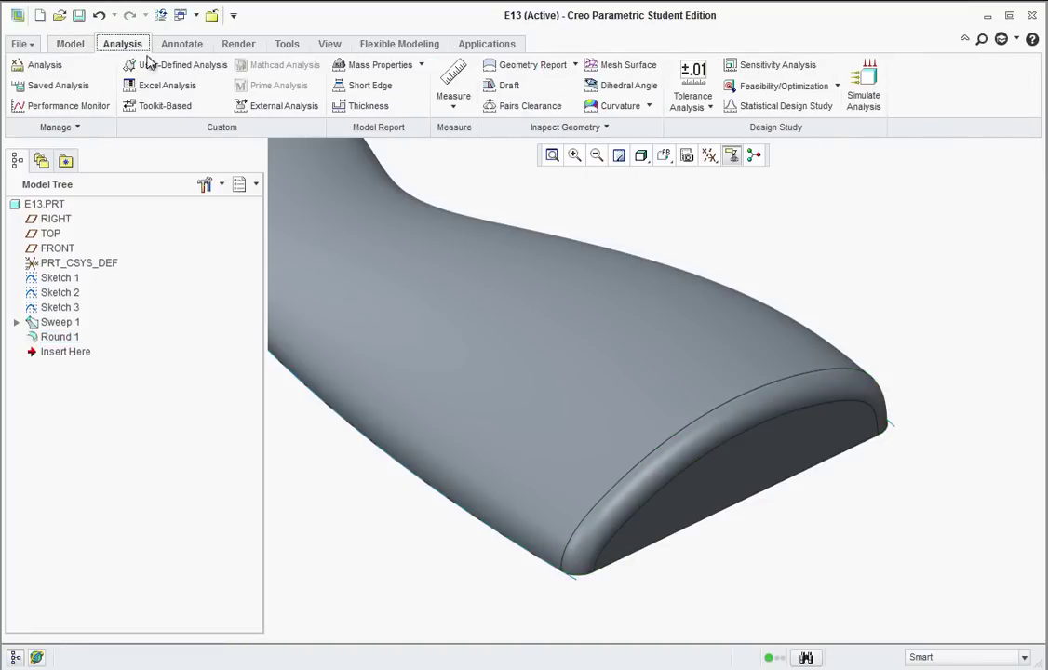
left_click(616, 105)
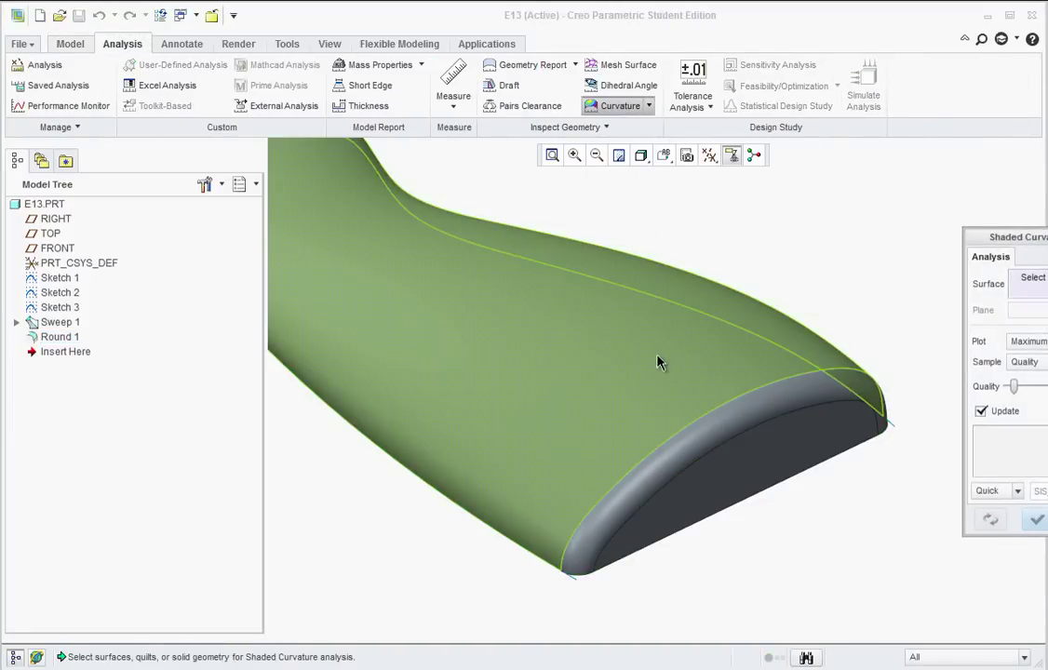
left_click(662, 379)
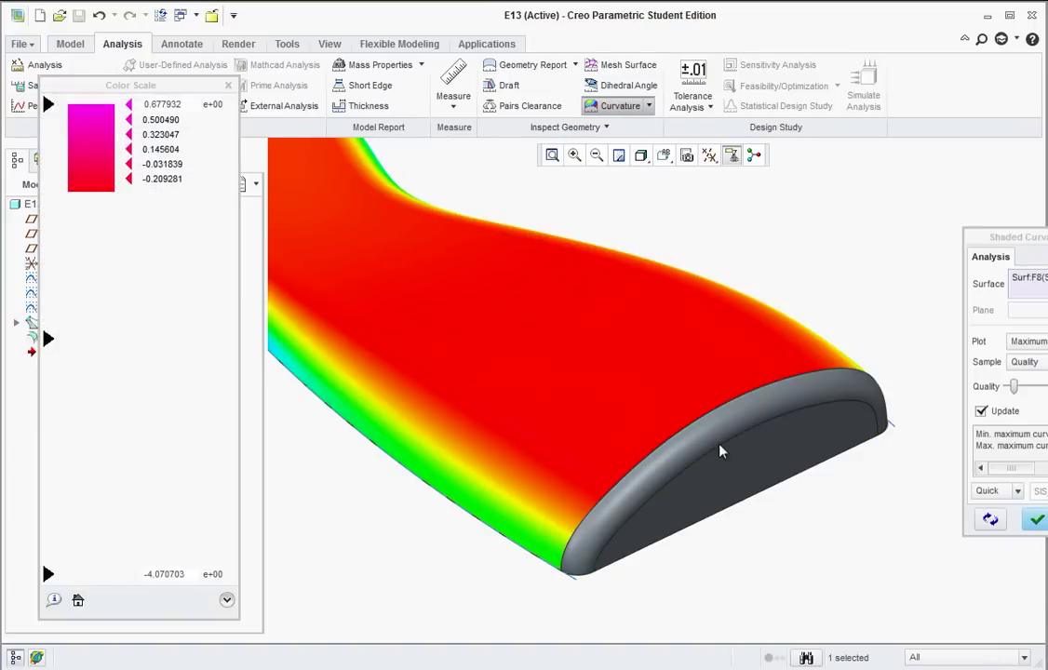
left_click(626, 475, "ctrl")
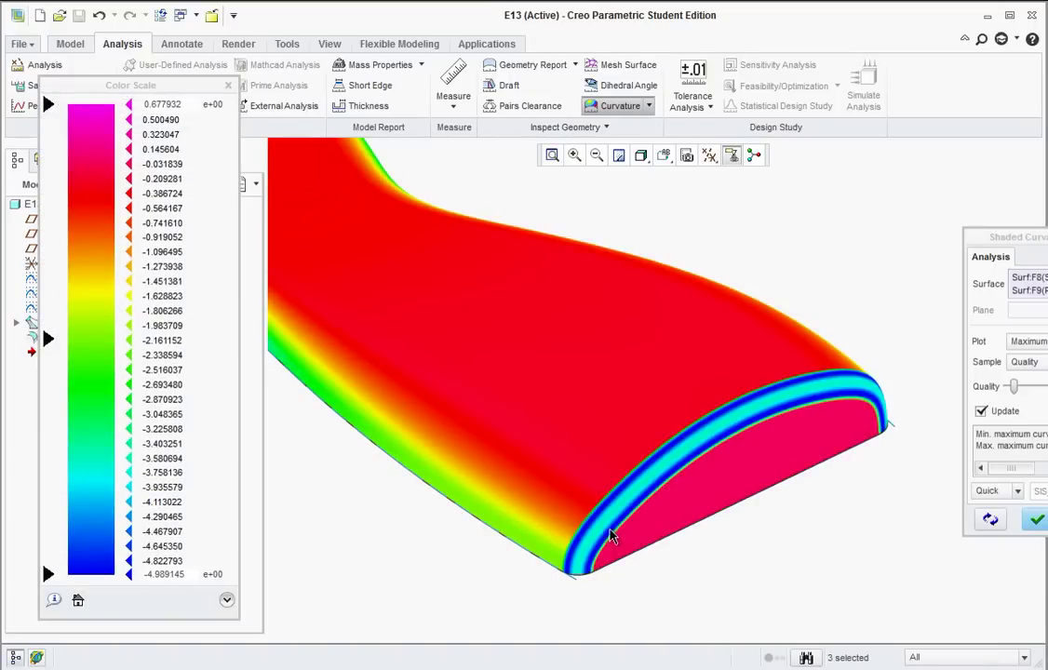
scroll(613, 538, "up", 3)
scroll(631, 493, "up", 2)
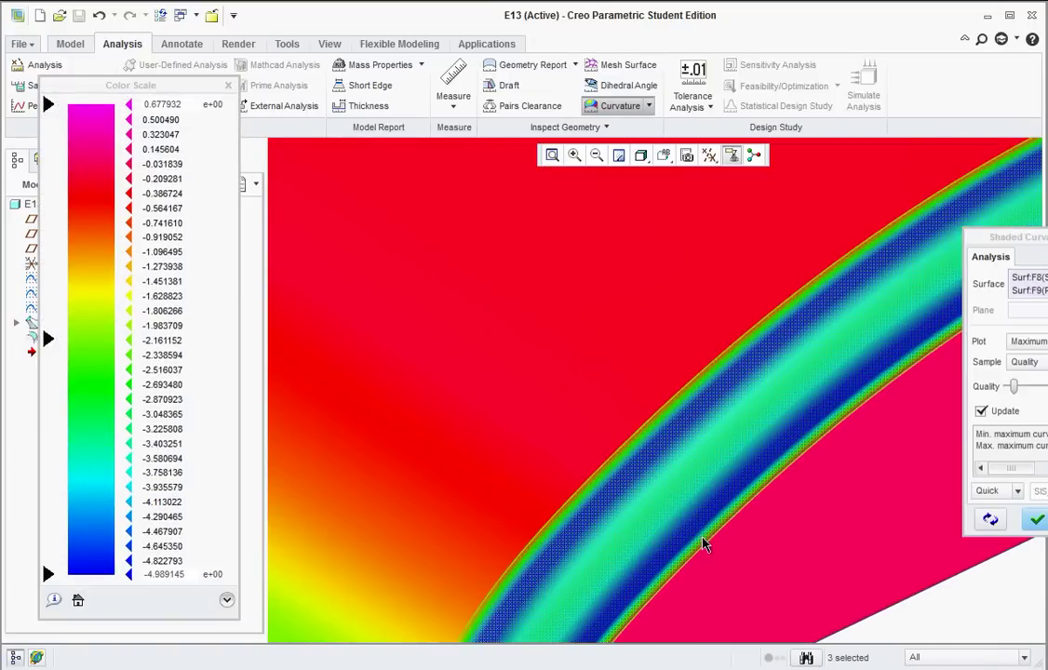
scroll(587, 447, "down", 5)
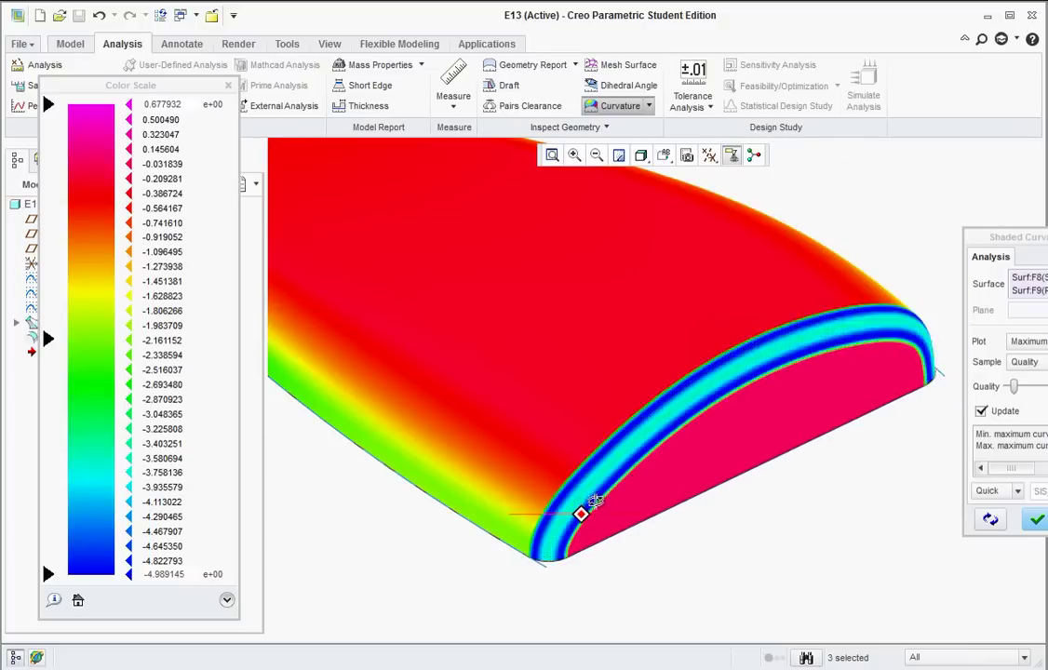
middle_click_drag(594, 500, 638, 434)
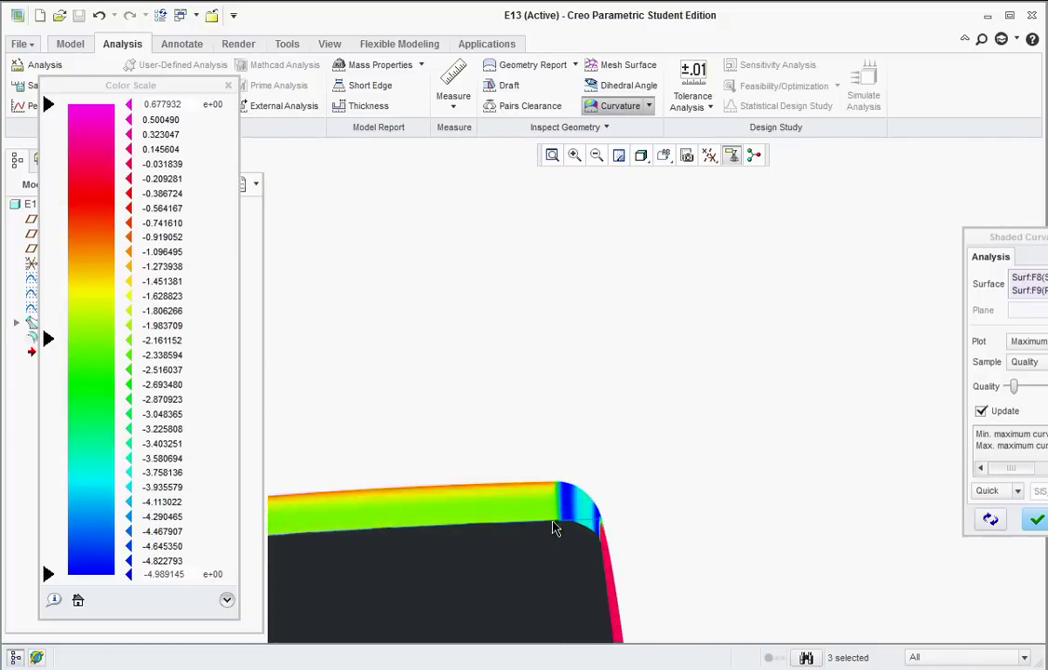
middle_click_drag(554, 529, 447, 357)
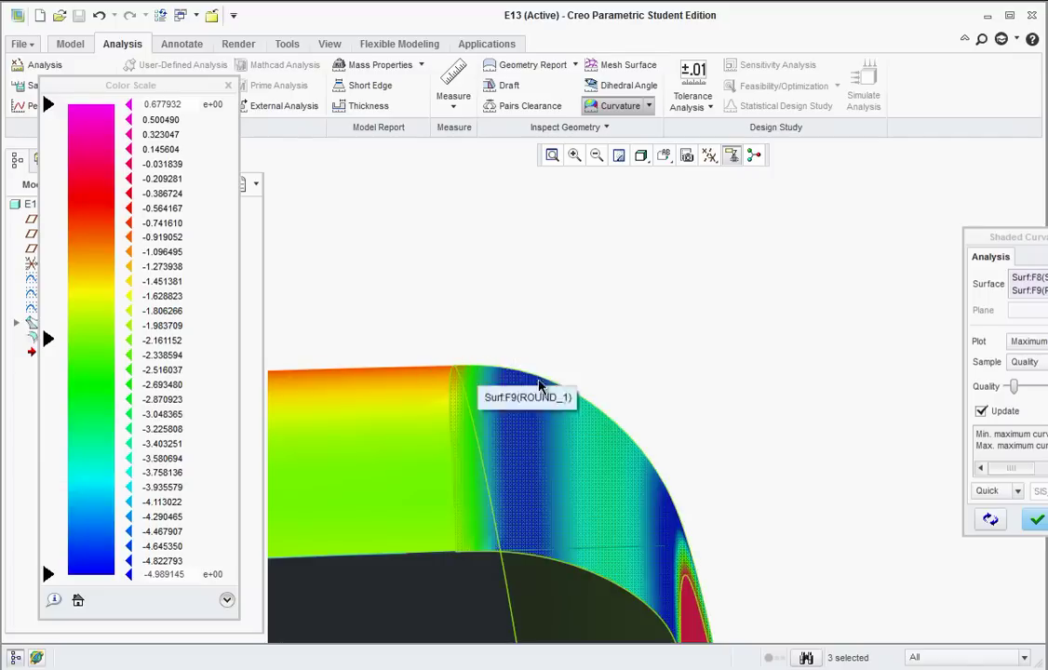
left_click(1037, 521)
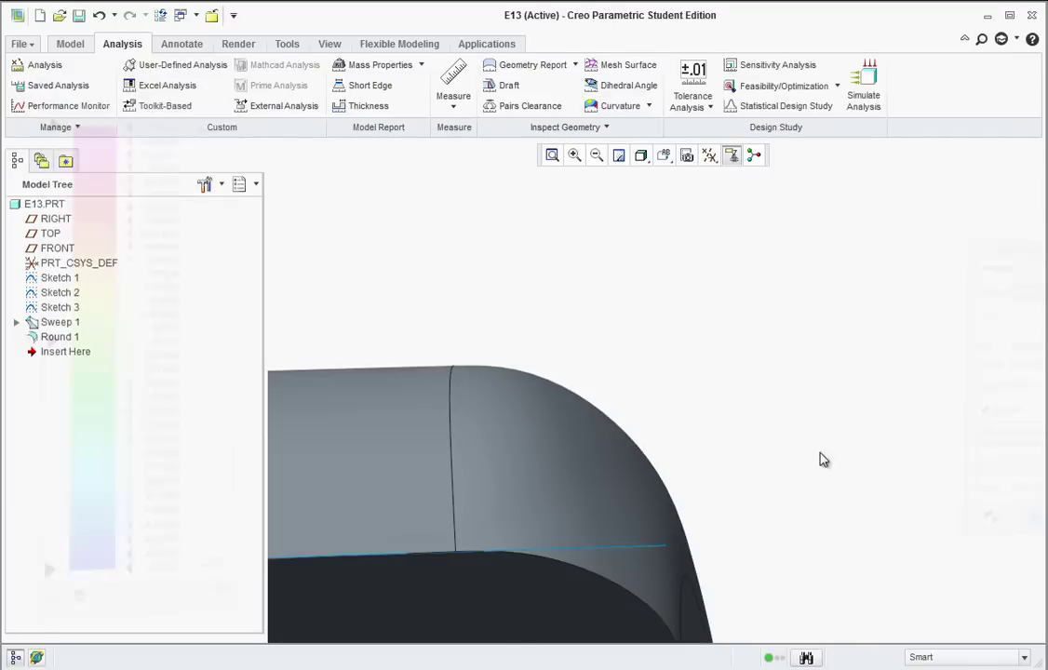
- Round the arched edge at the bottle's narrow neck end with a C2 Continuous profile, shape factor 0.125 and distance 0.25
mouse_move(748, 416)
middle_mouse_down()
mouse_move(689, 421)
mouse_move(648, 440)
mouse_move(587, 430)
mouse_move(419, 480)
mouse_move(423, 471)
mouse_move(466, 503)
mouse_move(545, 520)
mouse_move(535, 543)
middle_mouse_up()
scroll(414, 493, "down", 5)
scroll(414, 493, "up", 5)
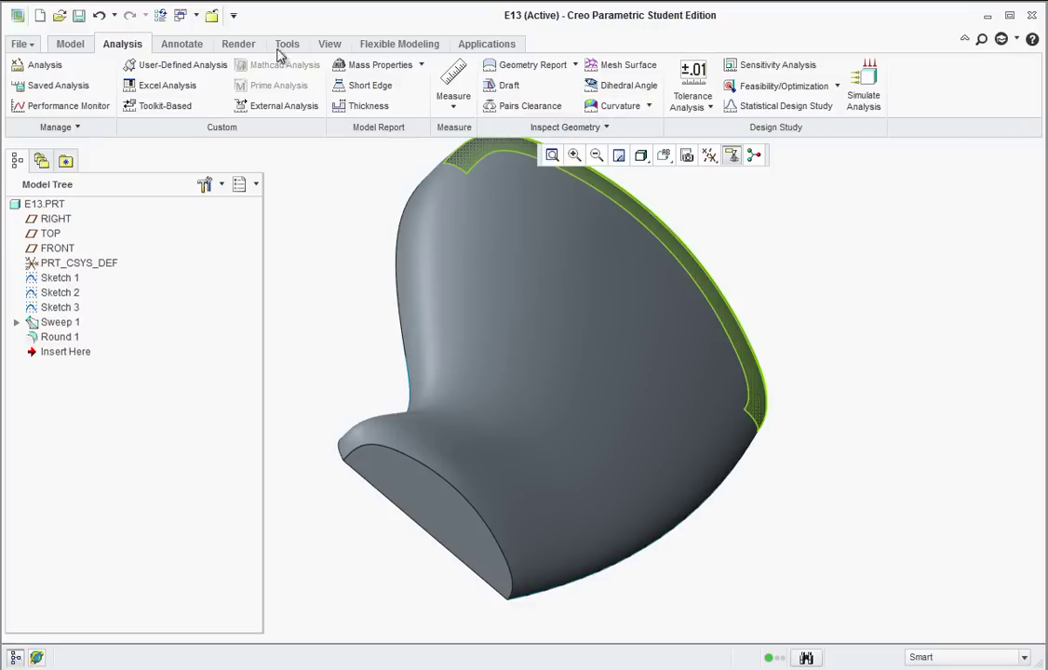
left_click(69, 44)
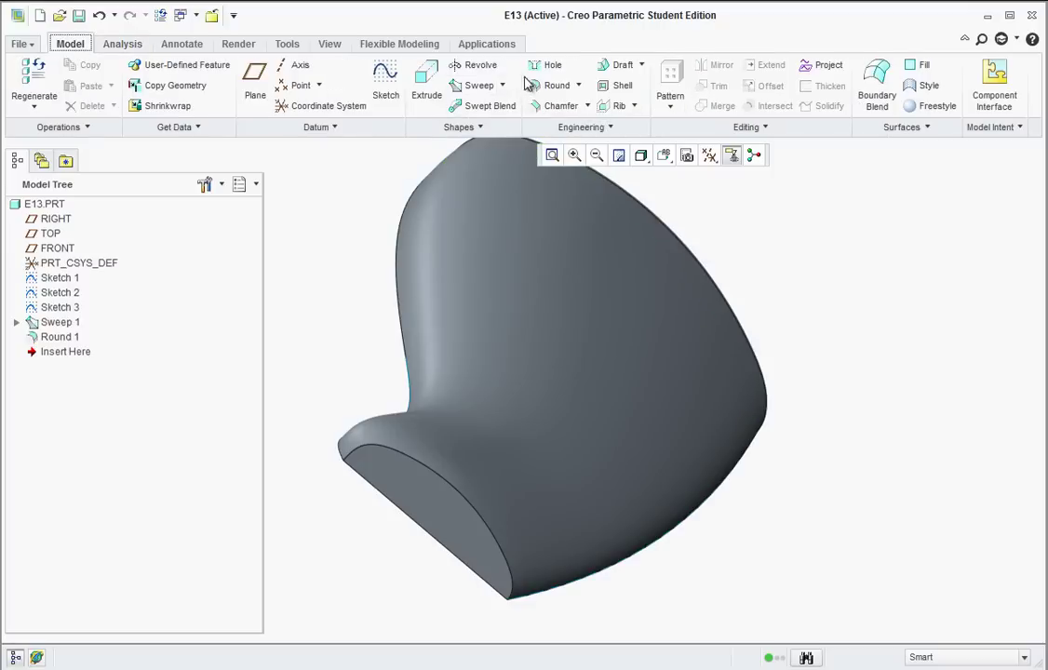
left_click(553, 85)
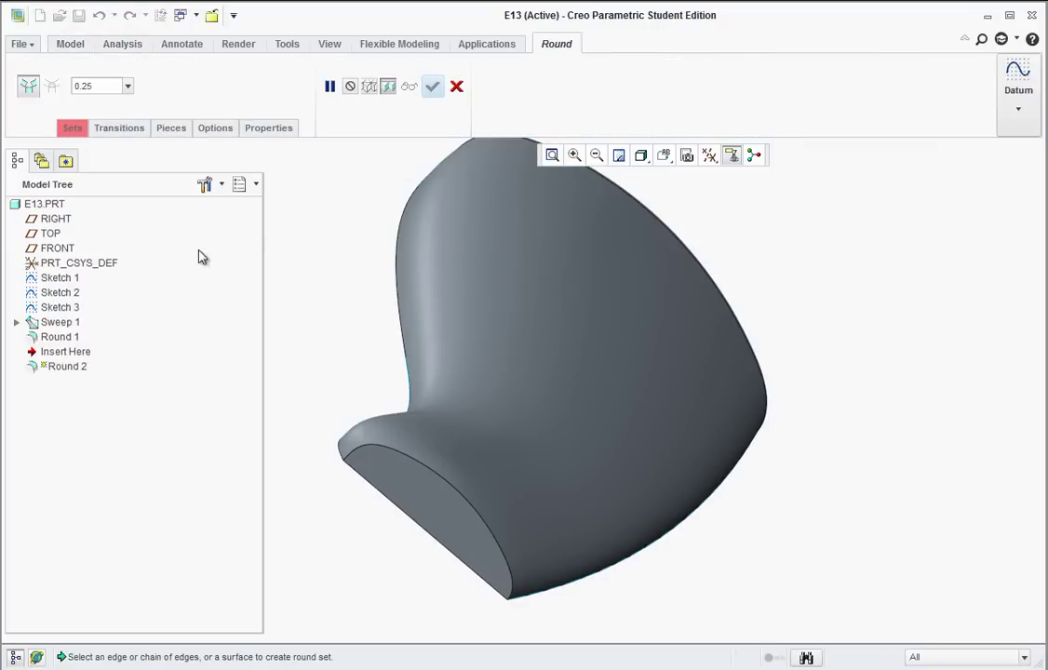
left_click(73, 128)
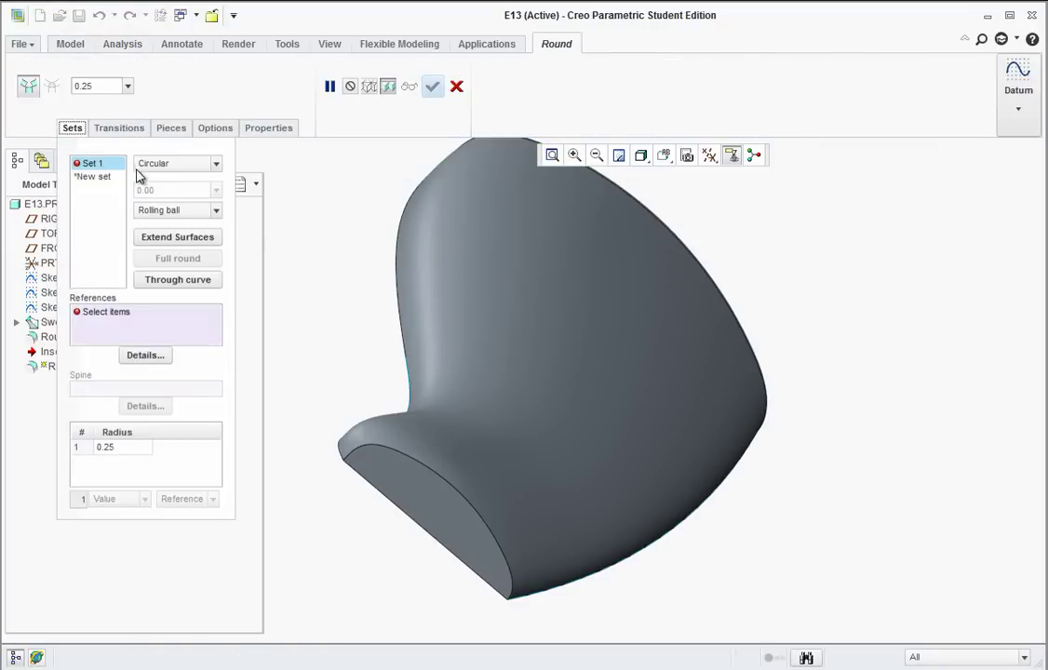
left_click(164, 169)
left_click(170, 204)
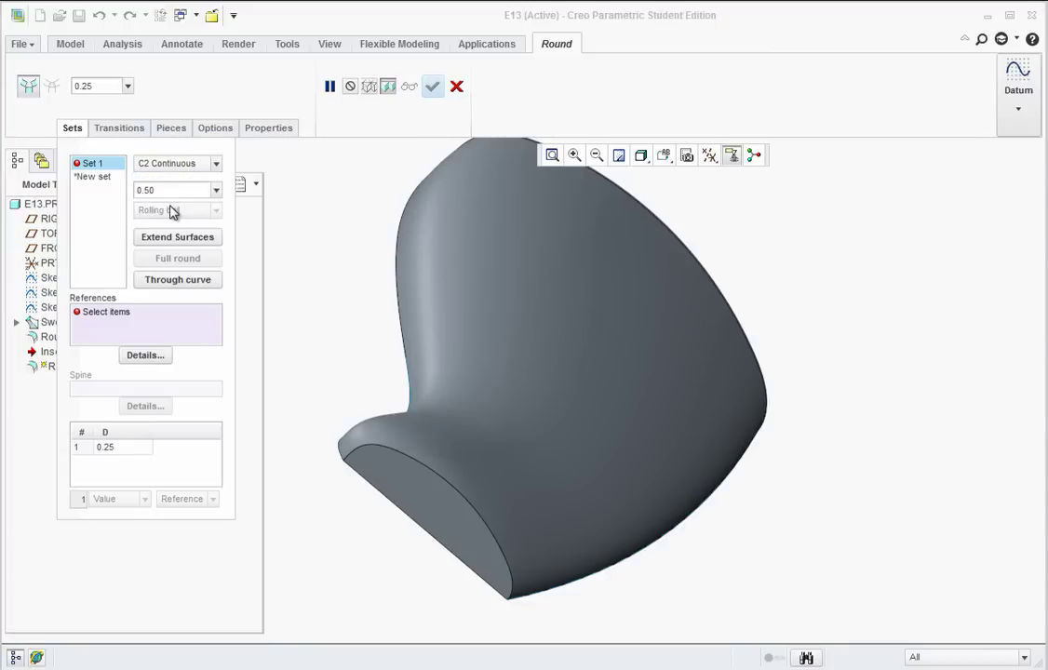
left_click_drag(170, 190, 133, 199)
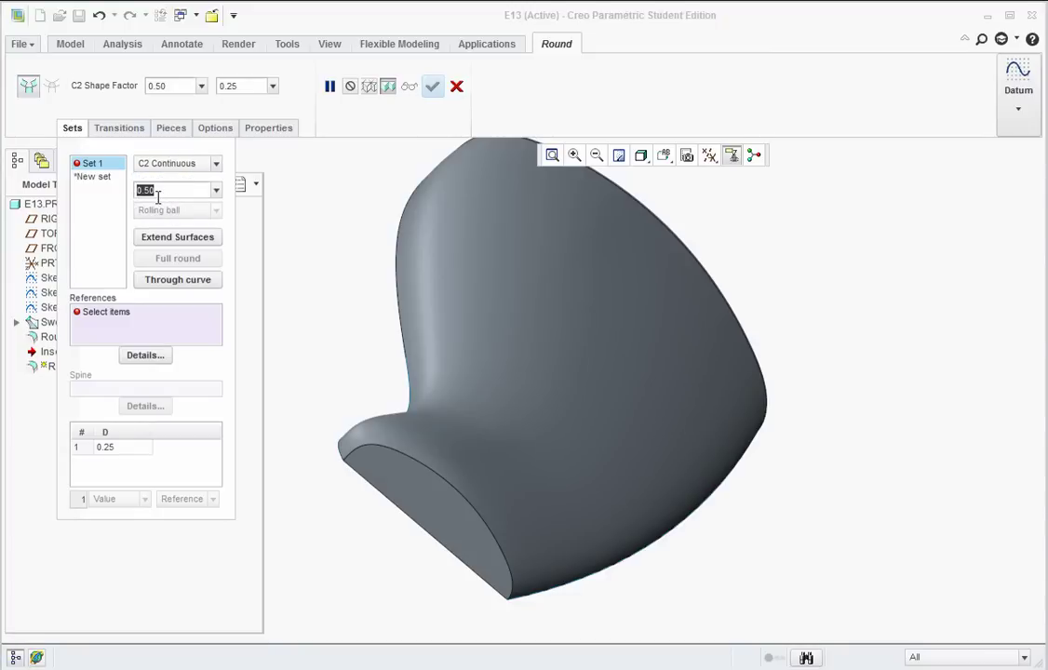
key("BackSpace")
type(".125")
key("Return")
left_click(416, 465)
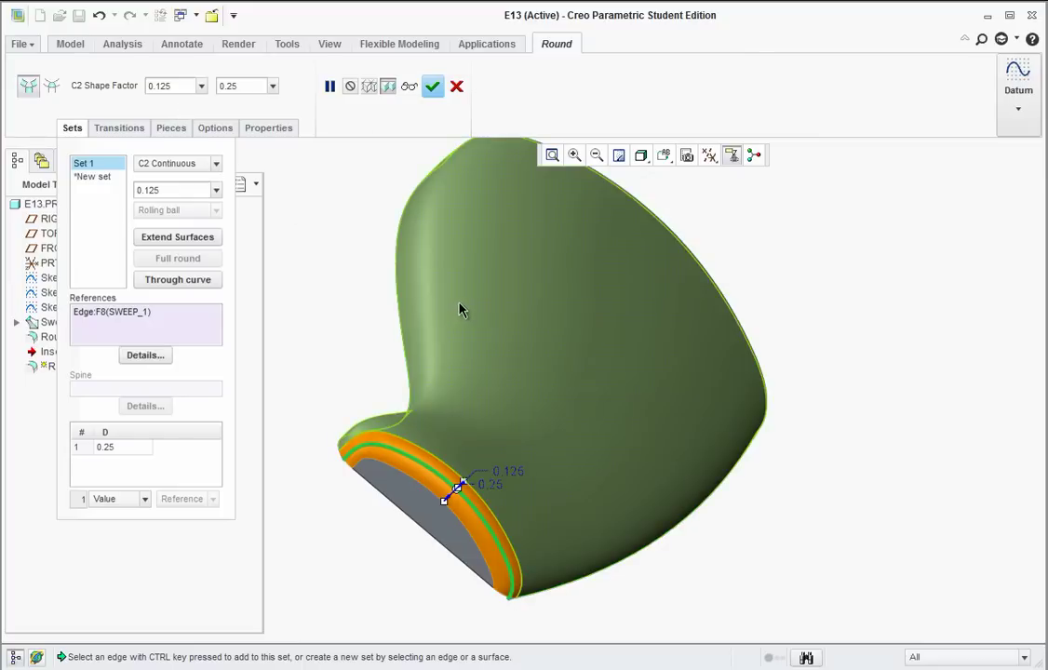
left_click(432, 86)
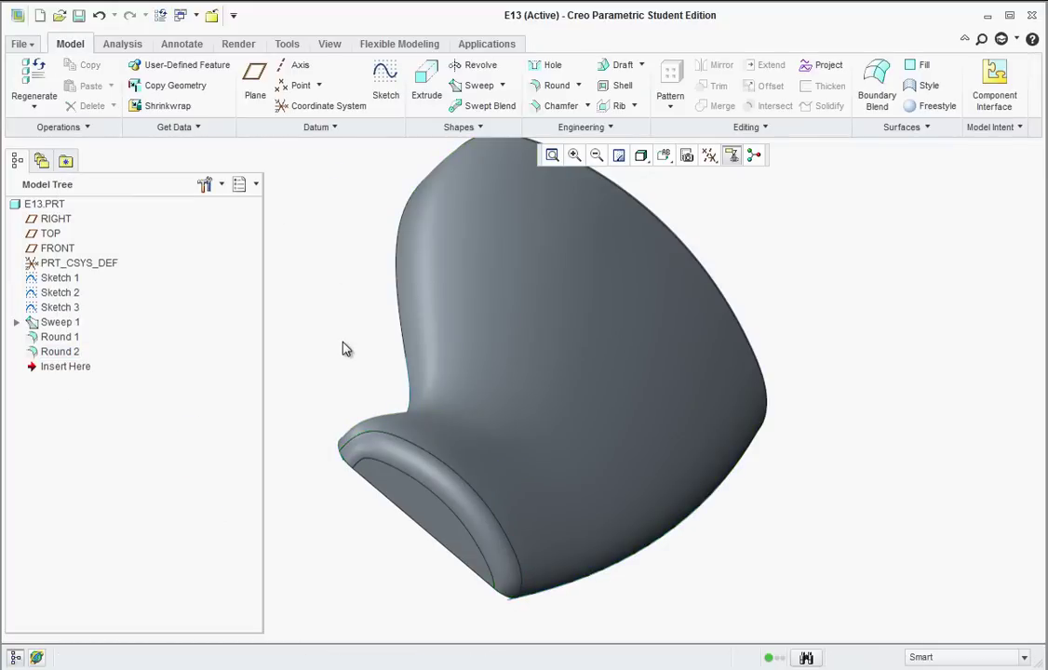
- Select the TOP plane and turn on the display of all datum axes, points, coordinate systems and planes
middle_click_drag(439, 354, 393, 337)
scroll(493, 400, "up", 1)
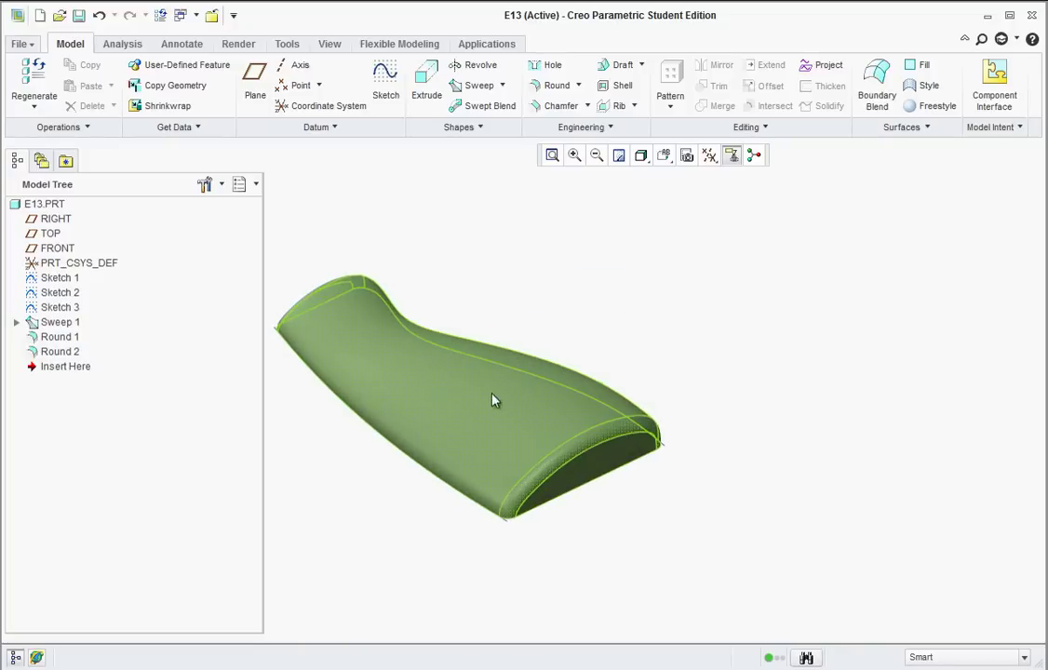
scroll(374, 386, "down", 2)
scroll(501, 388, "up", 3)
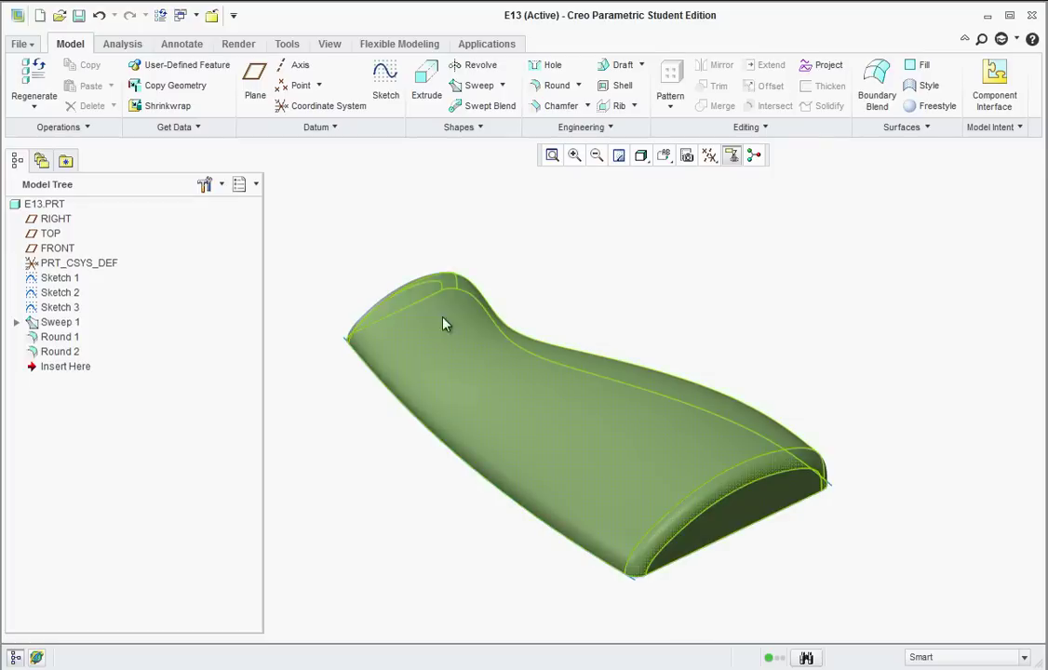
left_click(49, 235)
left_click(709, 156)
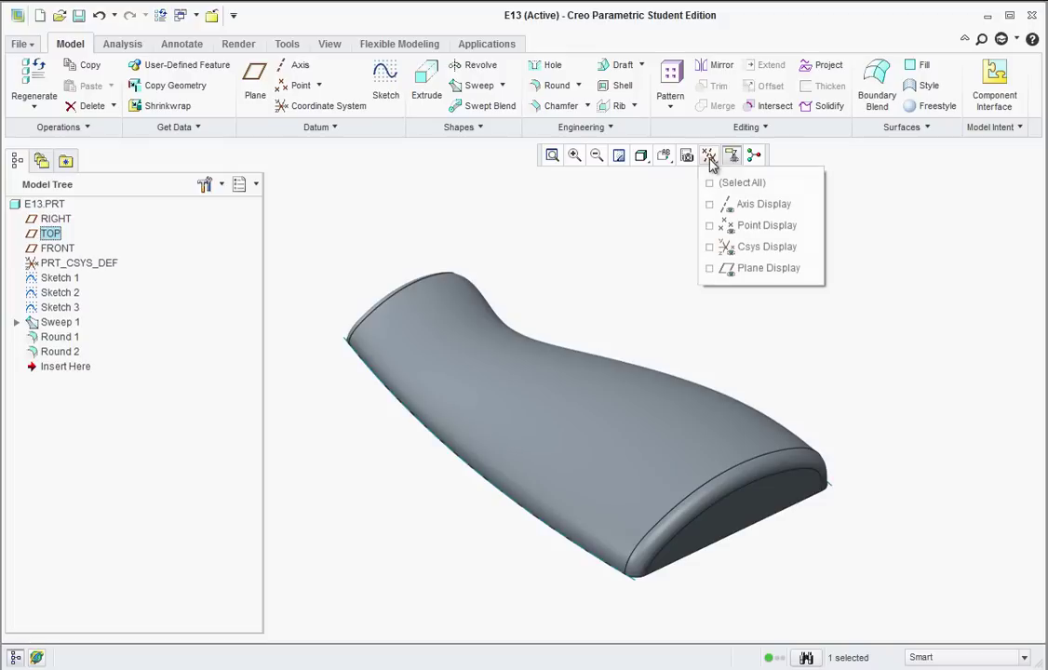
left_click(712, 182)
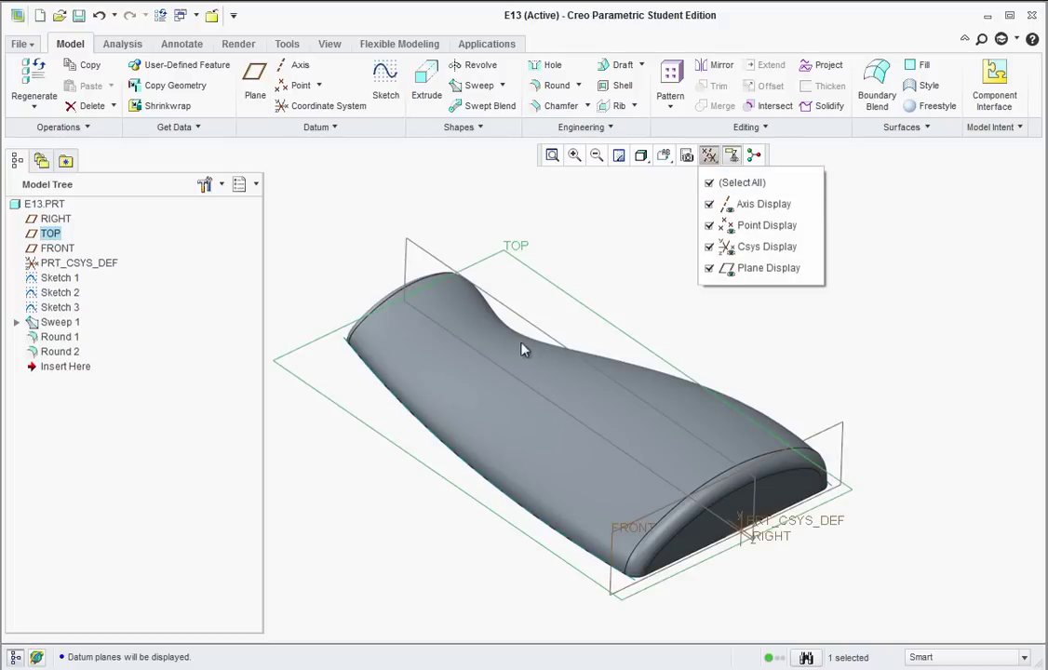
- Create a datum plane offset 2.19 from TOP, above the bottle's curved face
left_click(262, 89)
left_click(253, 88)
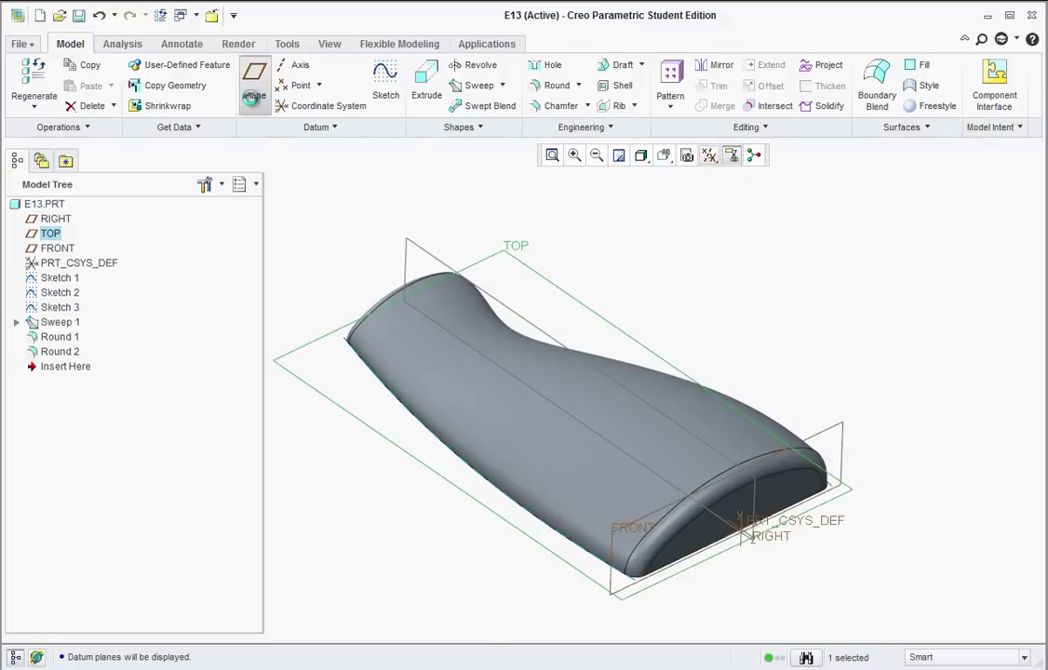
scroll(601, 479, "down", 5)
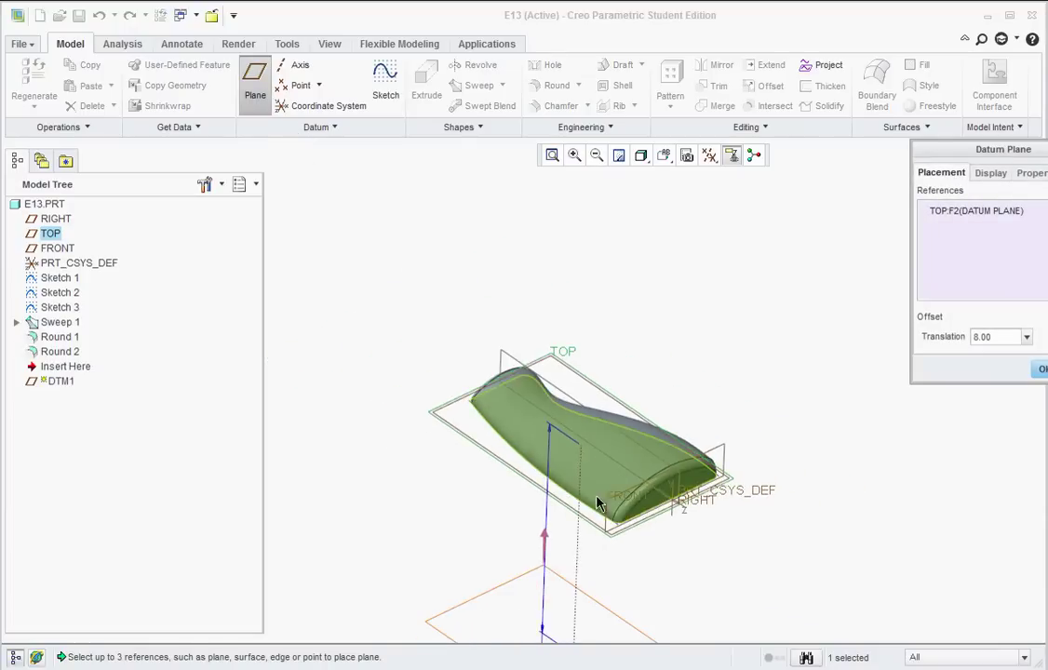
left_click_drag(573, 609, 568, 506)
scroll(577, 489, "up", 4)
scroll(610, 395, "down", 3)
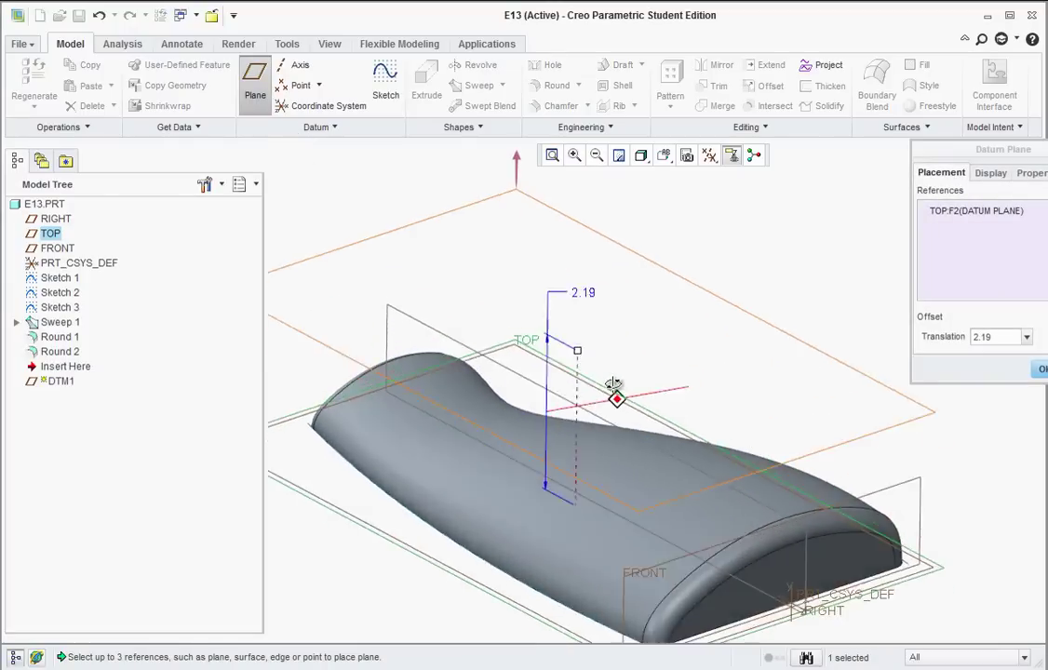
scroll(617, 400, "up", 4)
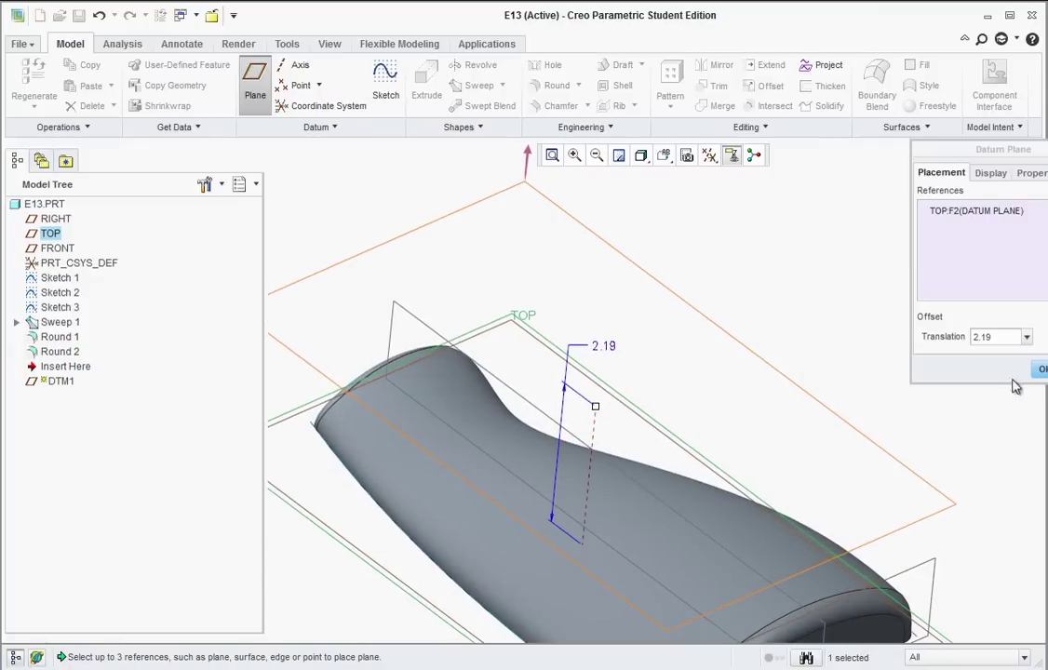
left_click(1040, 369)
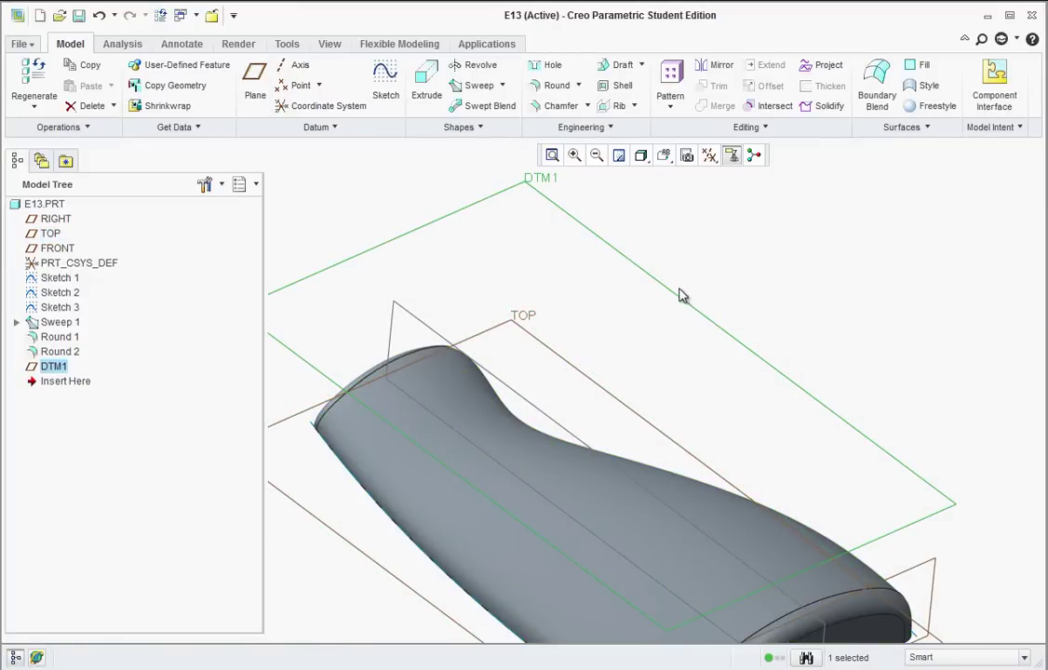
- Start a sketch on the new datum plane and draw a horizontal line about 2.77 long across the bottle just above its base
left_click(387, 93)
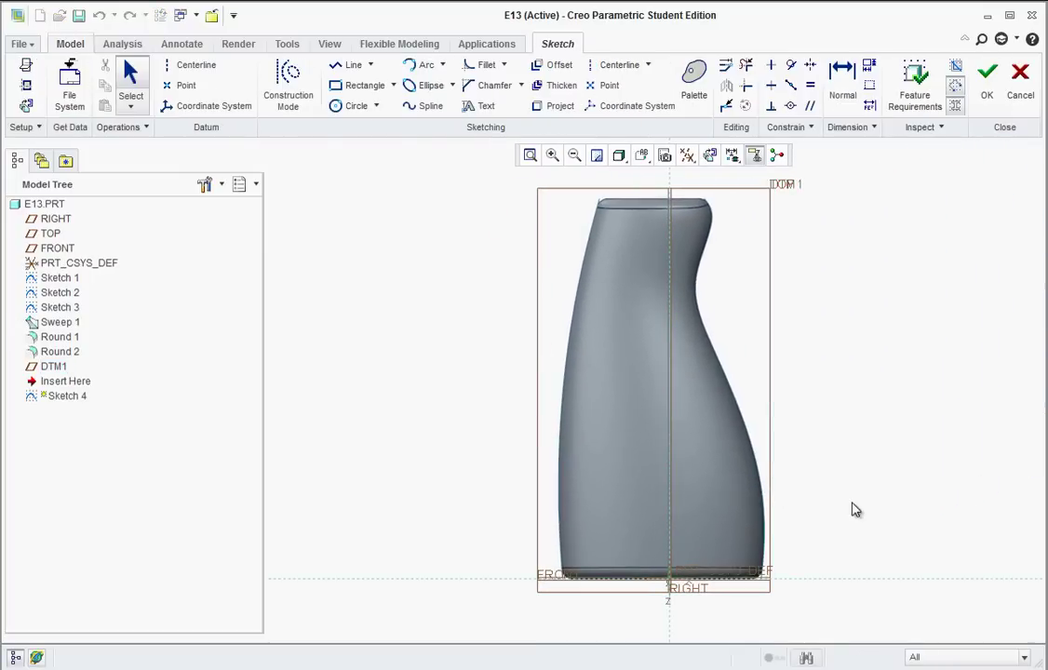
scroll(819, 490, "up", 2)
left_click(347, 65)
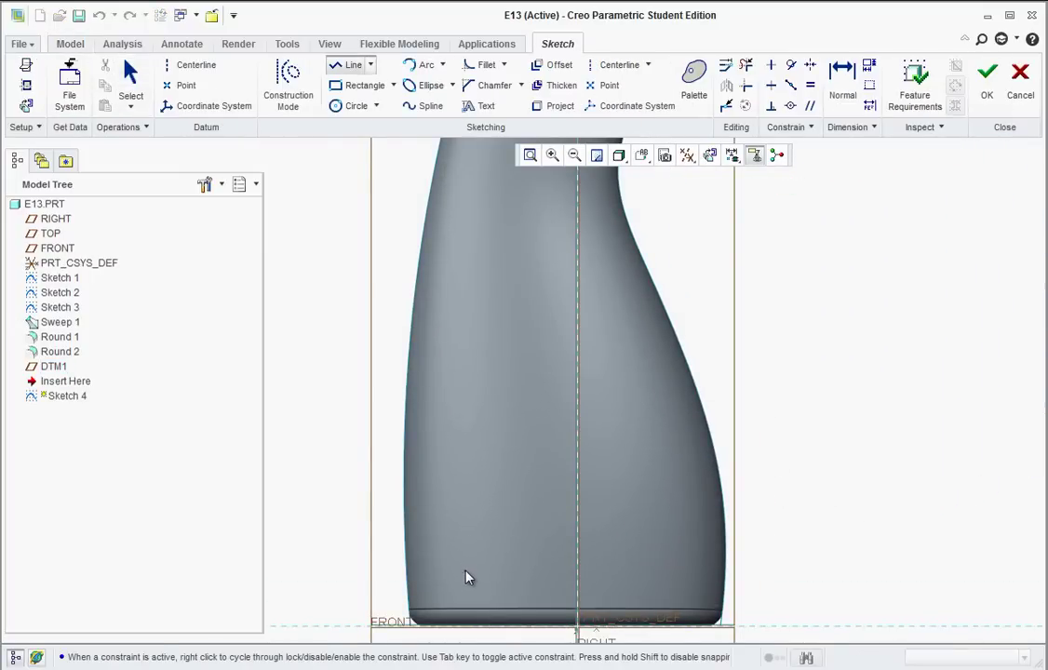
left_click(465, 570)
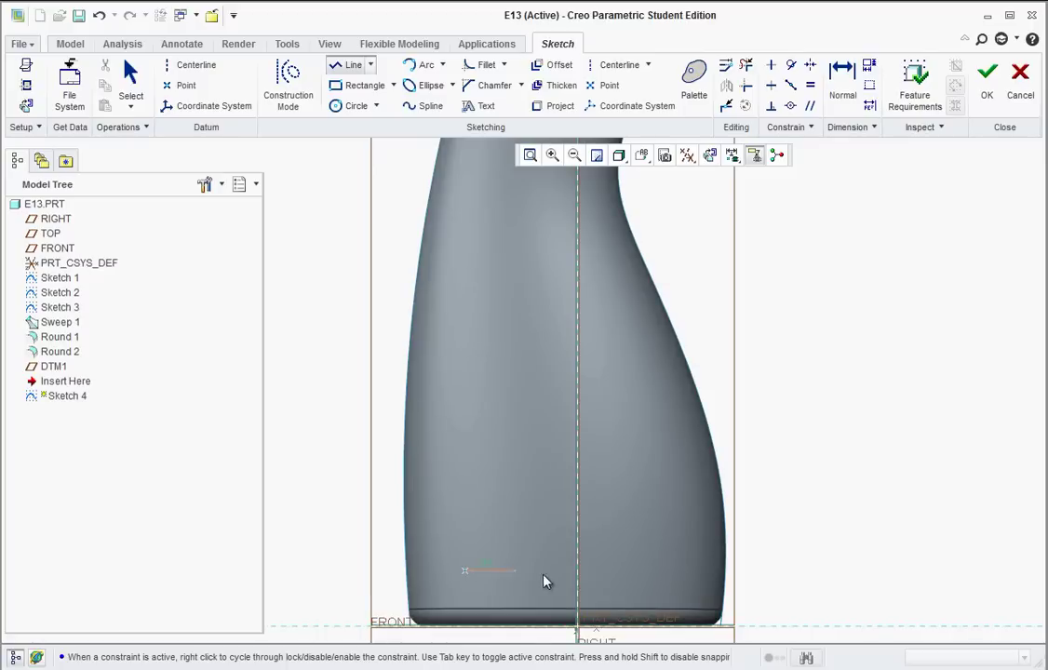
left_click(672, 583)
middle_click(819, 577)
middle_click(707, 581)
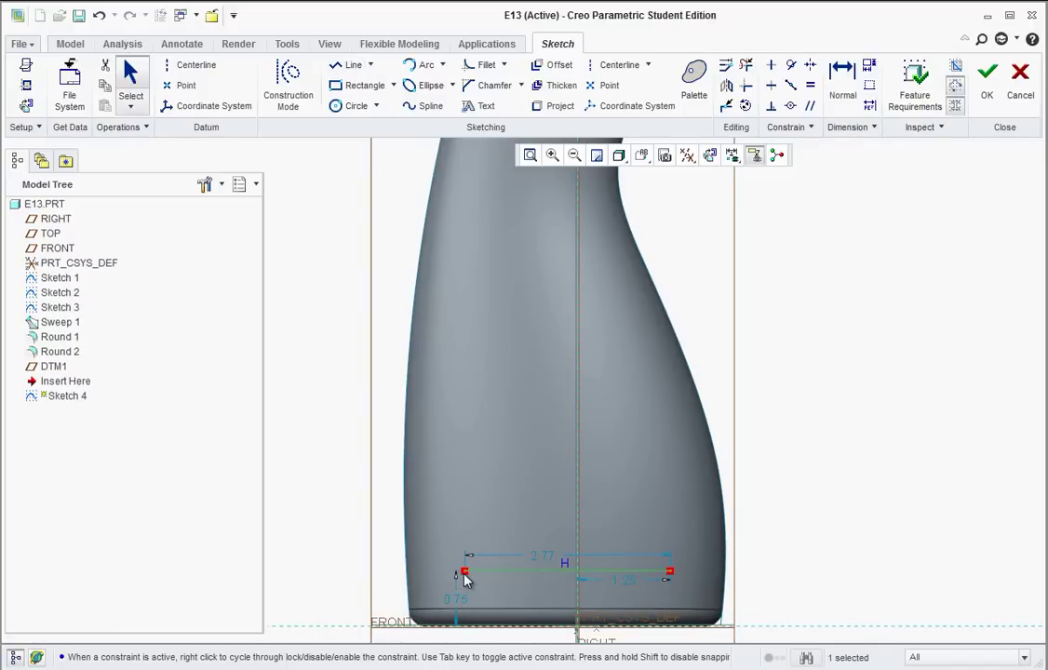
- Set the horizontal line's length to 3 and move it to about 0.67 above the base, its right end about 1.40 from the vertical reference
mouse_move(463, 579)
left_mouse_down()
mouse_move(603, 592)
mouse_move(622, 581)
left_mouse_up()
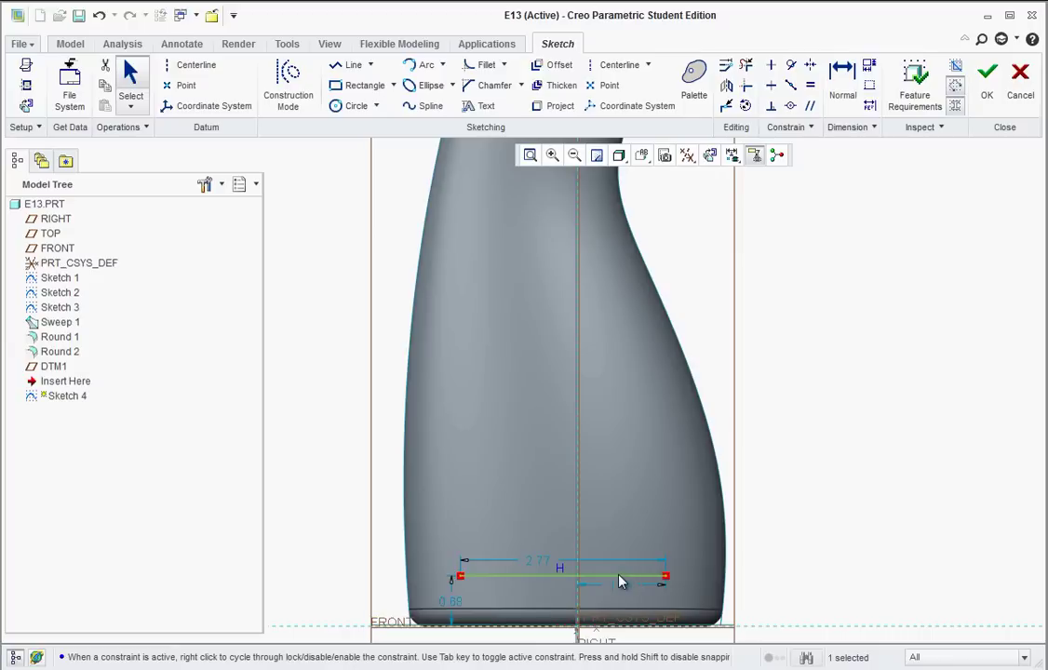
double_click(538, 559)
type("3")
key("Return")
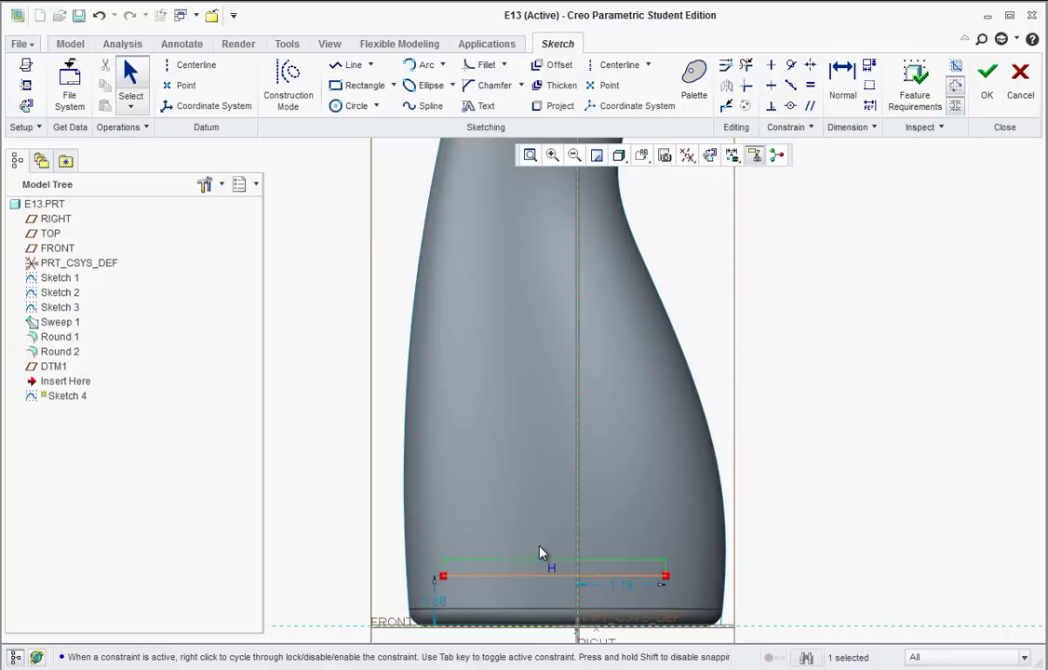
left_click_drag(668, 581, 679, 578)
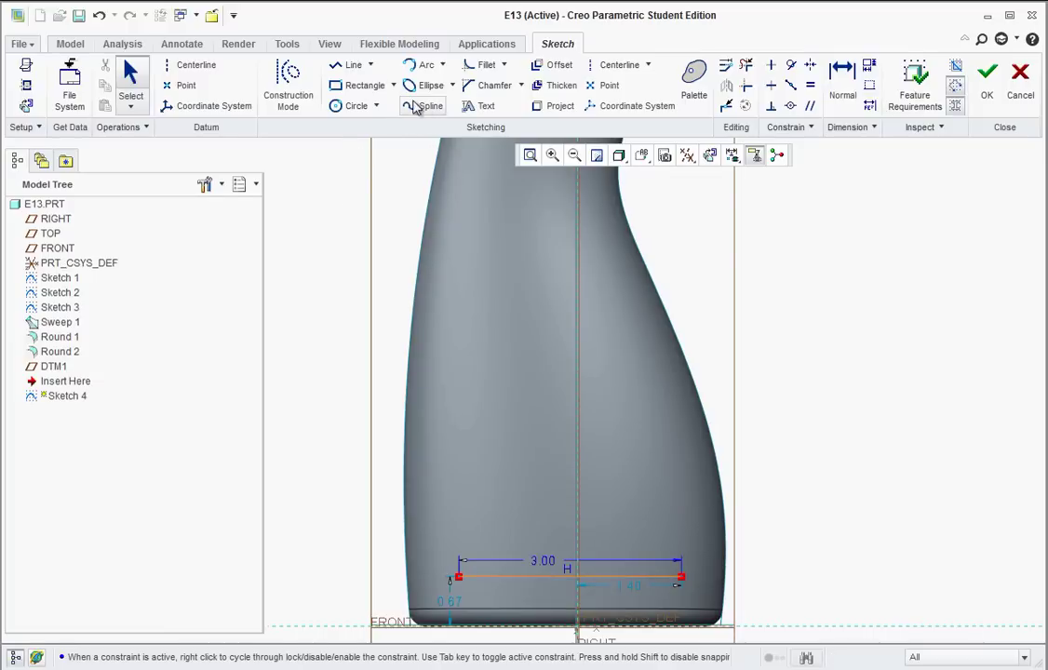
- Draw a spline from the line's left end, arching up over the bottle's side and down to its right end, closing the outline
left_click(406, 108)
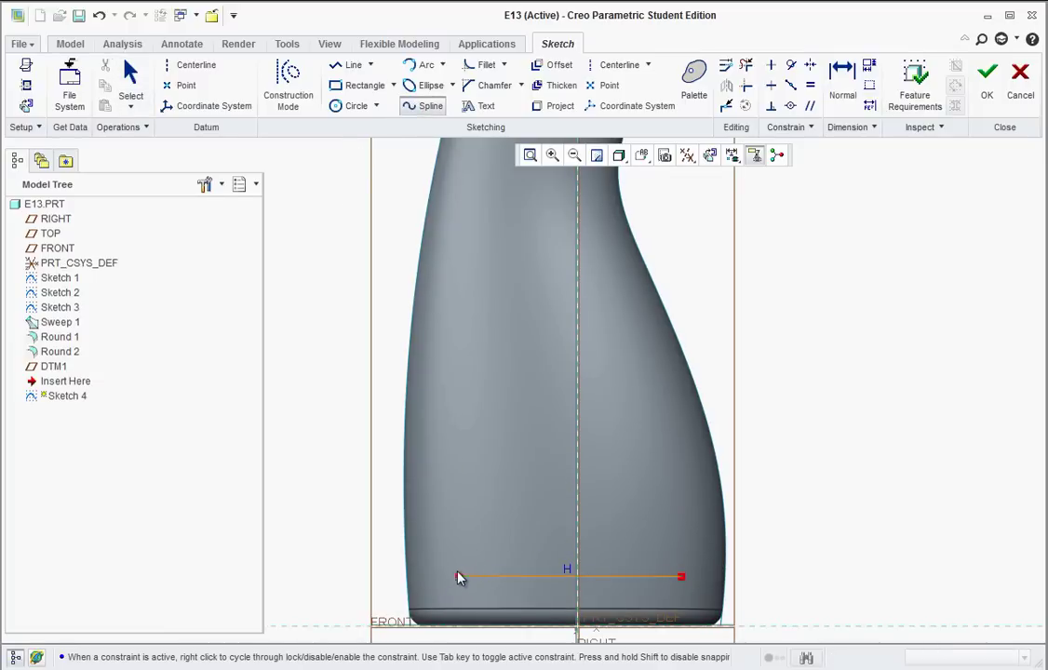
left_click(453, 483)
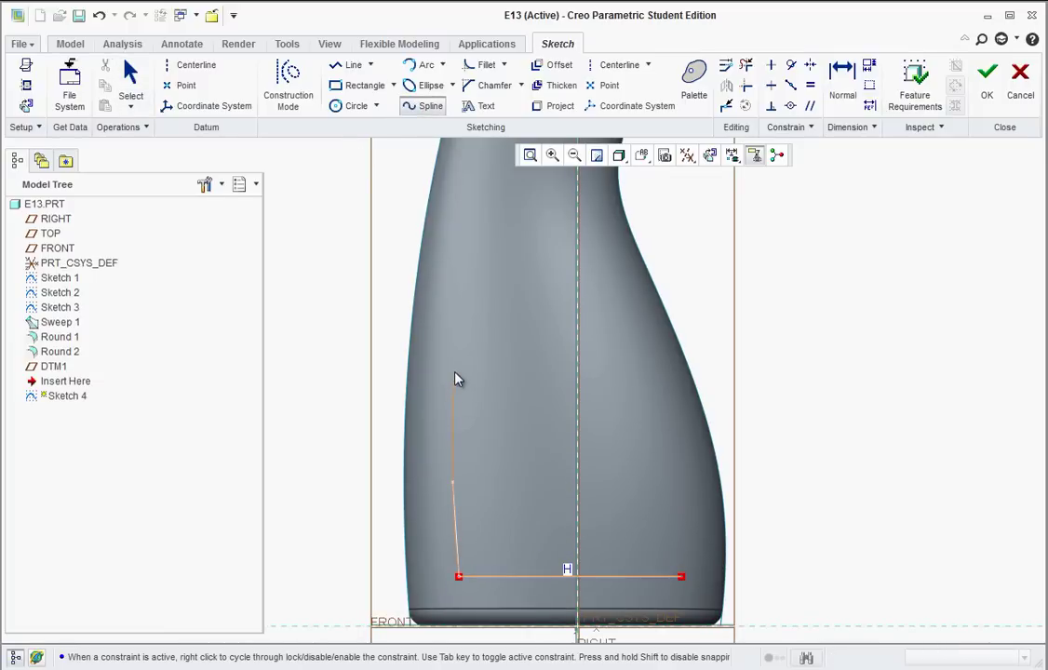
left_click(454, 373)
left_click(473, 283)
middle_click(473, 282)
left_click(545, 268)
left_click(652, 434)
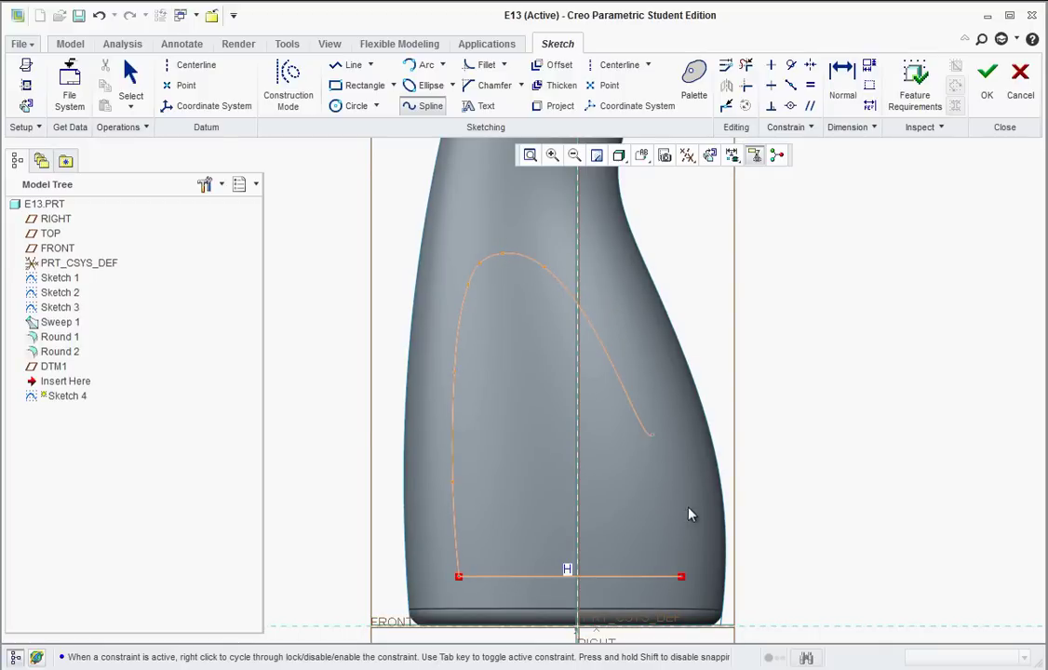
left_click(683, 577)
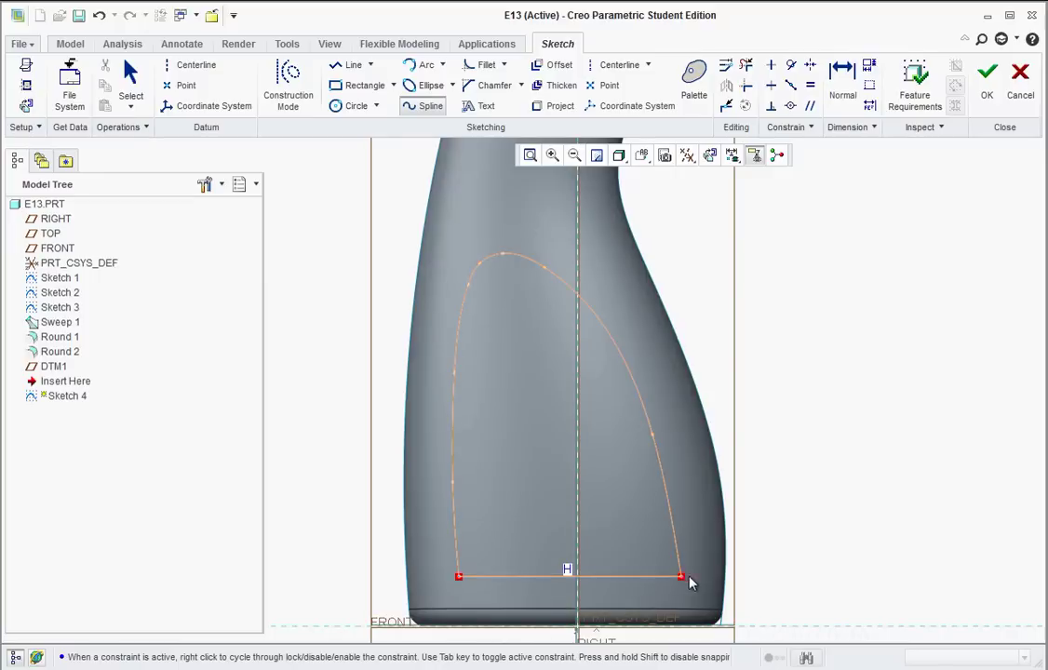
middle_click(798, 550)
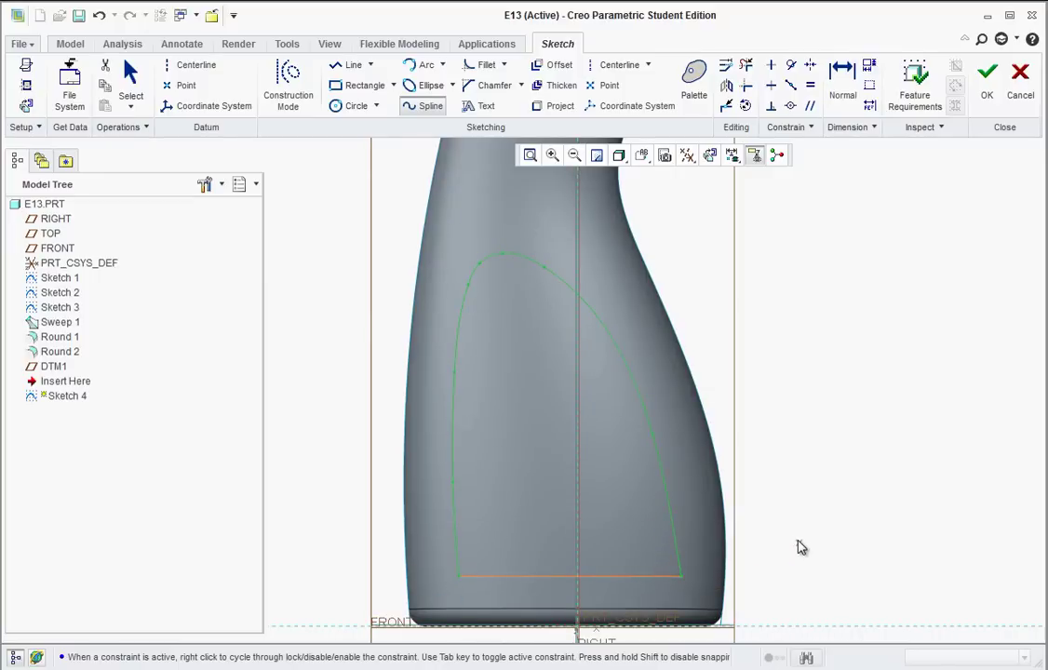
middle_click(798, 547)
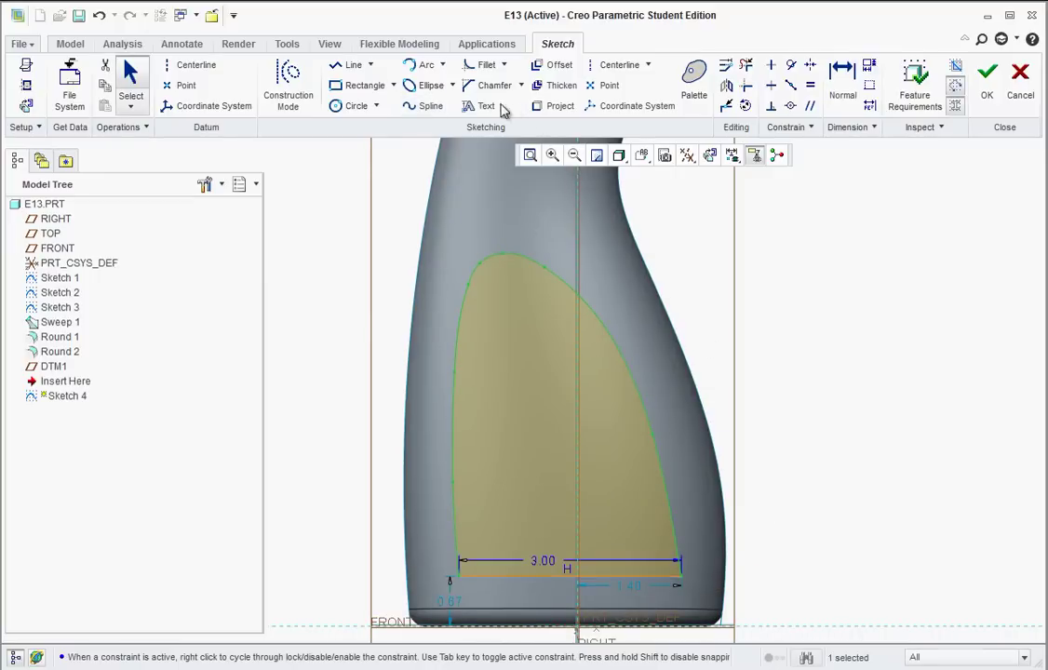
- Fillet both bottom corners of the outline, letting the conflicting length dimension be deleted, and finish the sketch
left_click(482, 67)
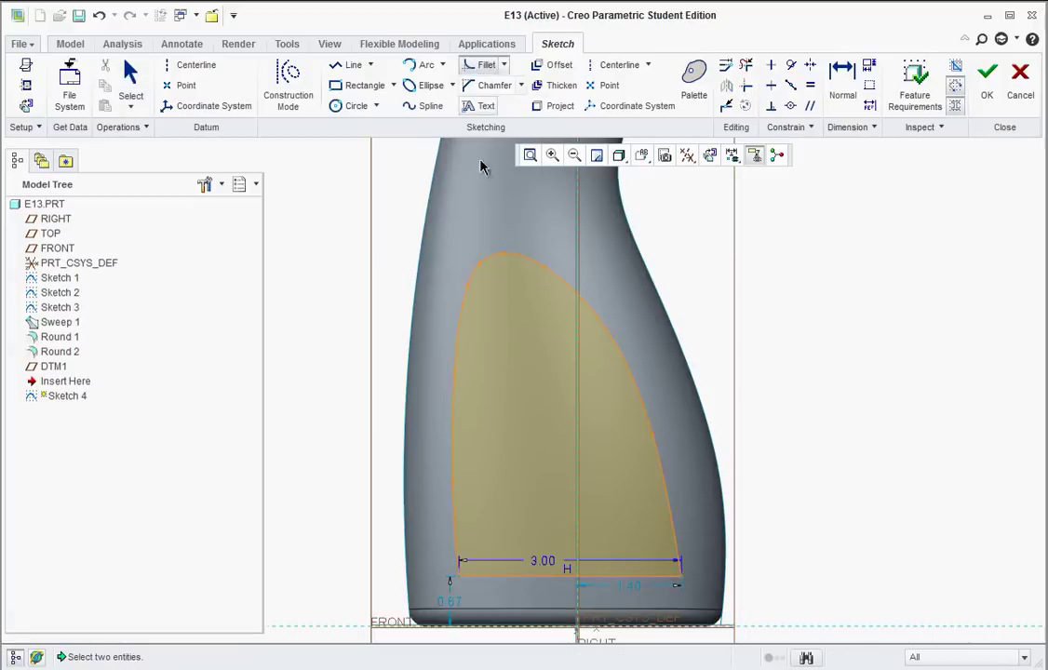
left_click(467, 570)
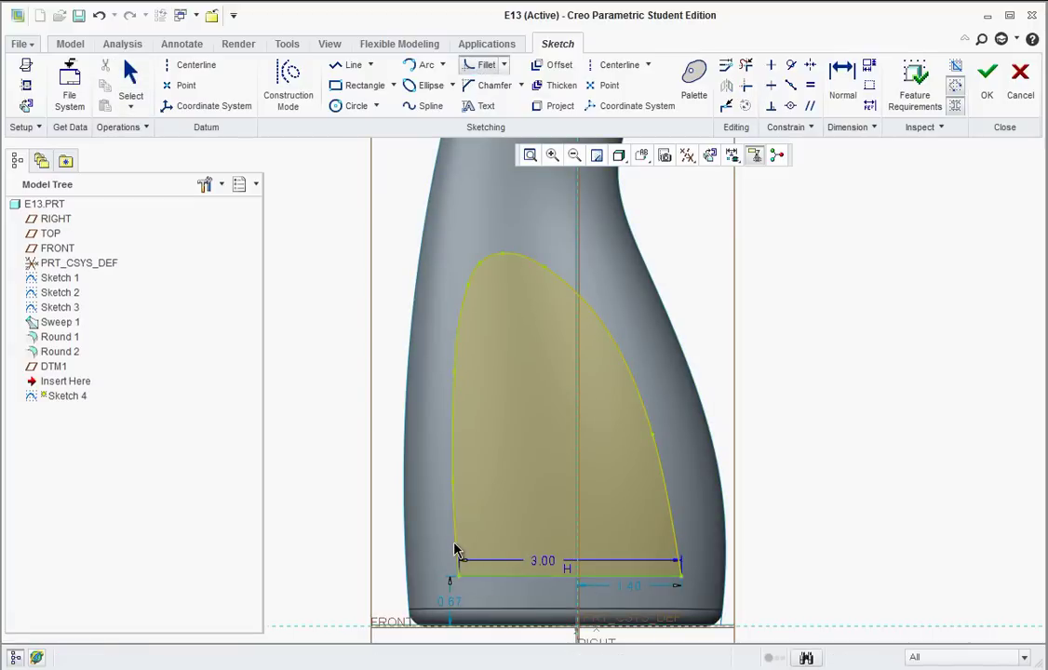
left_click(458, 551)
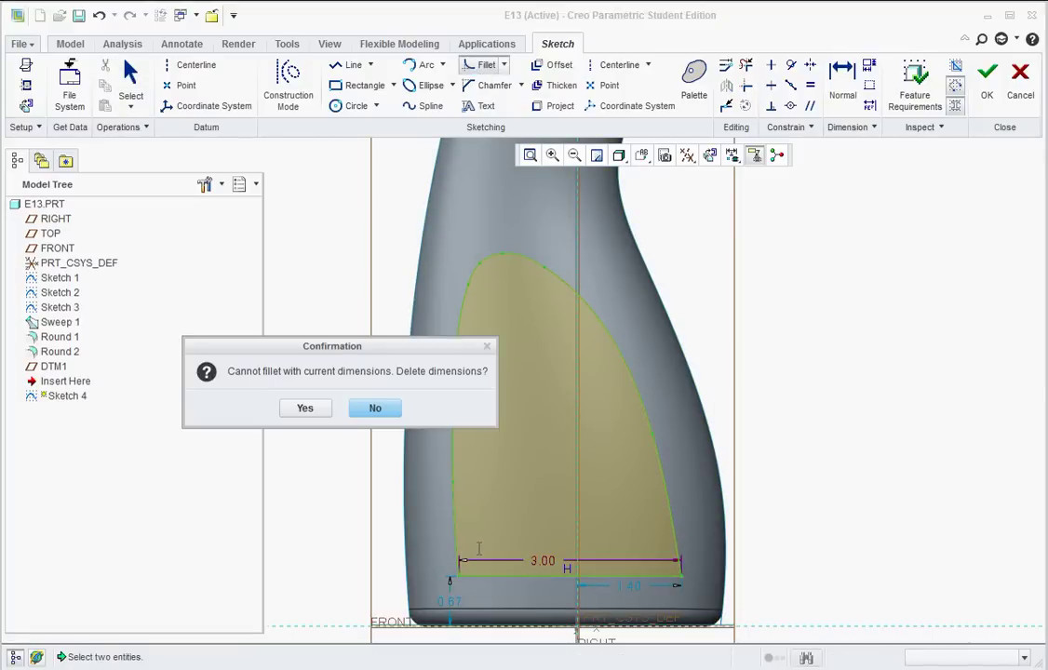
left_click(304, 409)
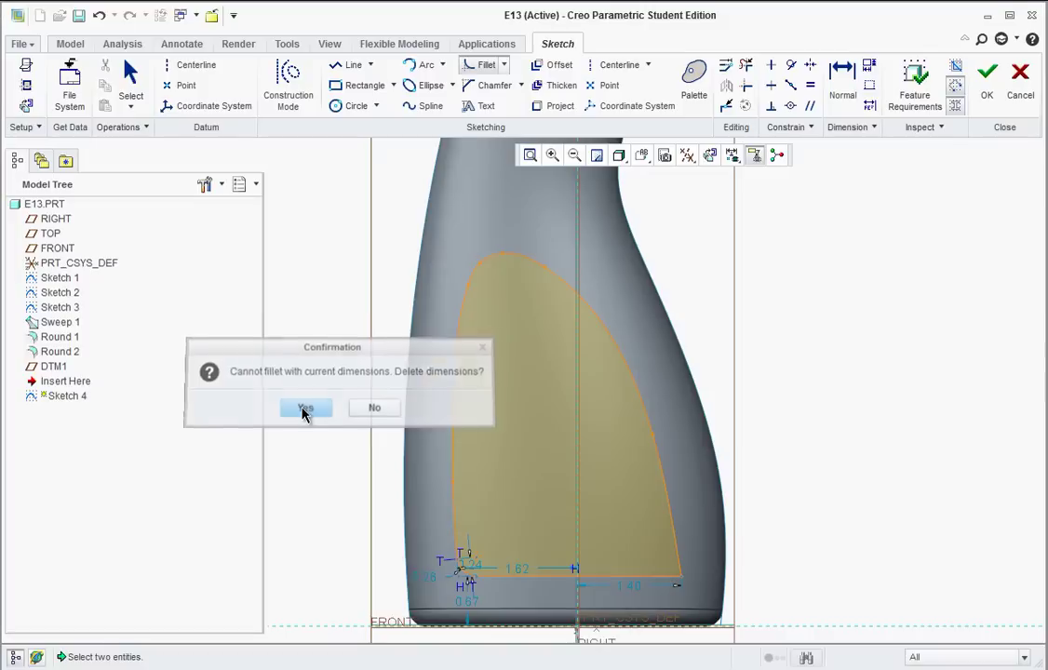
left_click(654, 578)
left_click(679, 556)
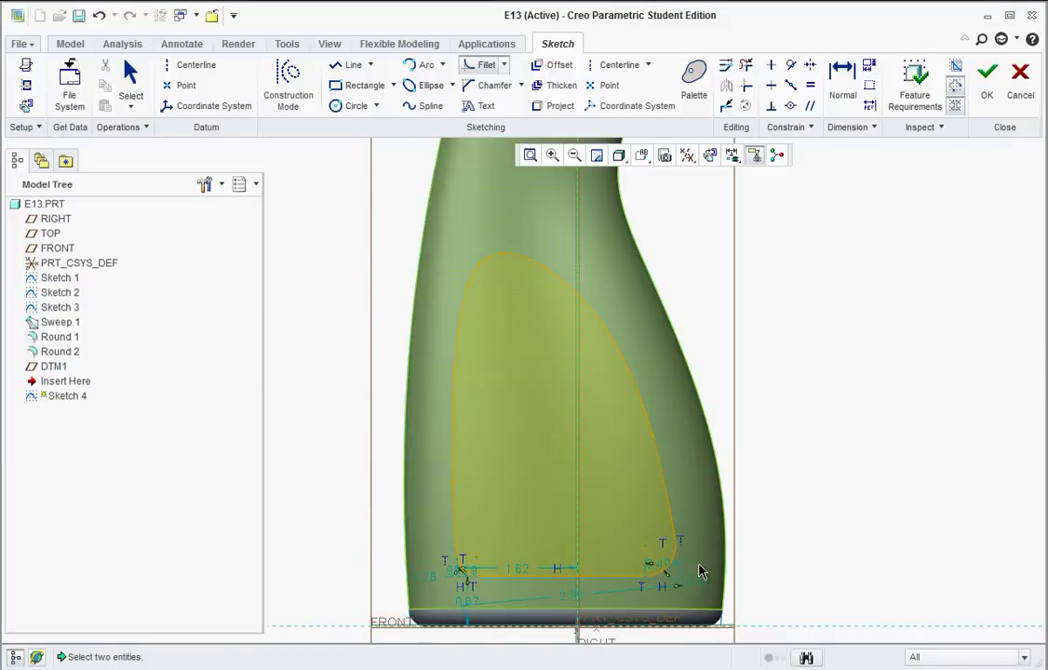
scroll(676, 609, "down", 5)
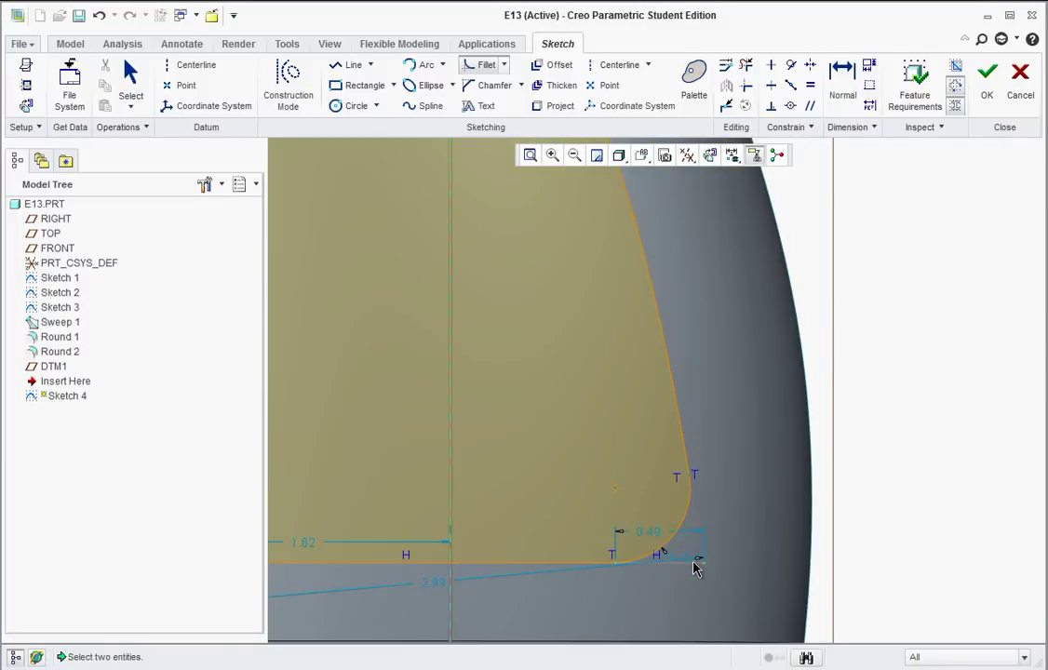
scroll(691, 631, "up", 6)
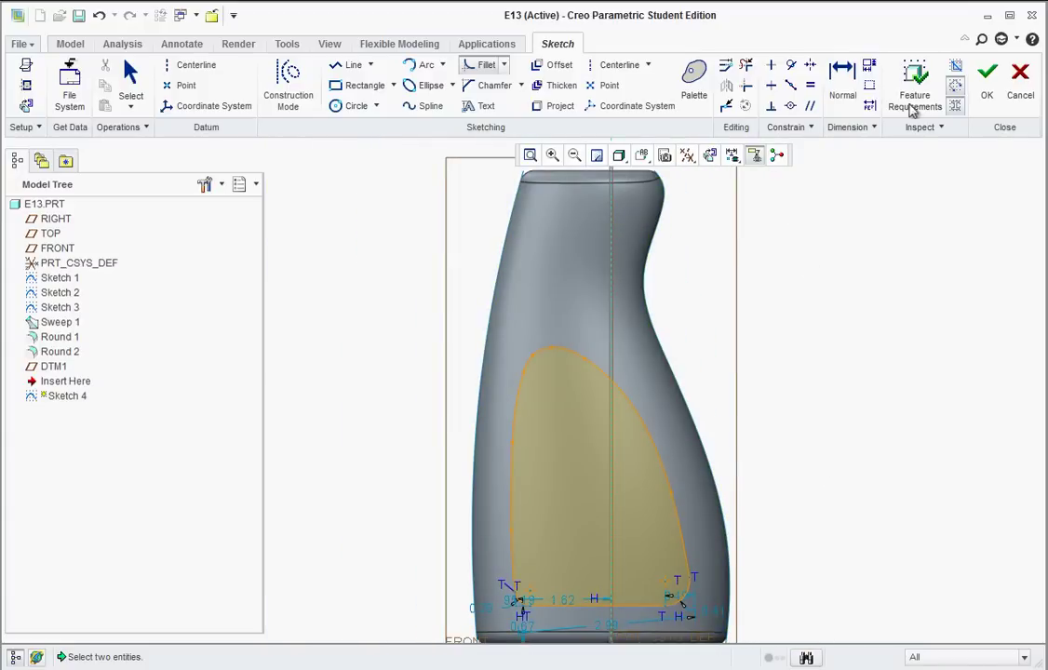
left_click(987, 89)
- Start an offset of the bottle's large curved side surface and pull it inward to about 0.06
mouse_move(818, 395)
middle_mouse_down()
mouse_move(837, 355)
mouse_move(856, 348)
middle_mouse_up()
left_click(399, 296)
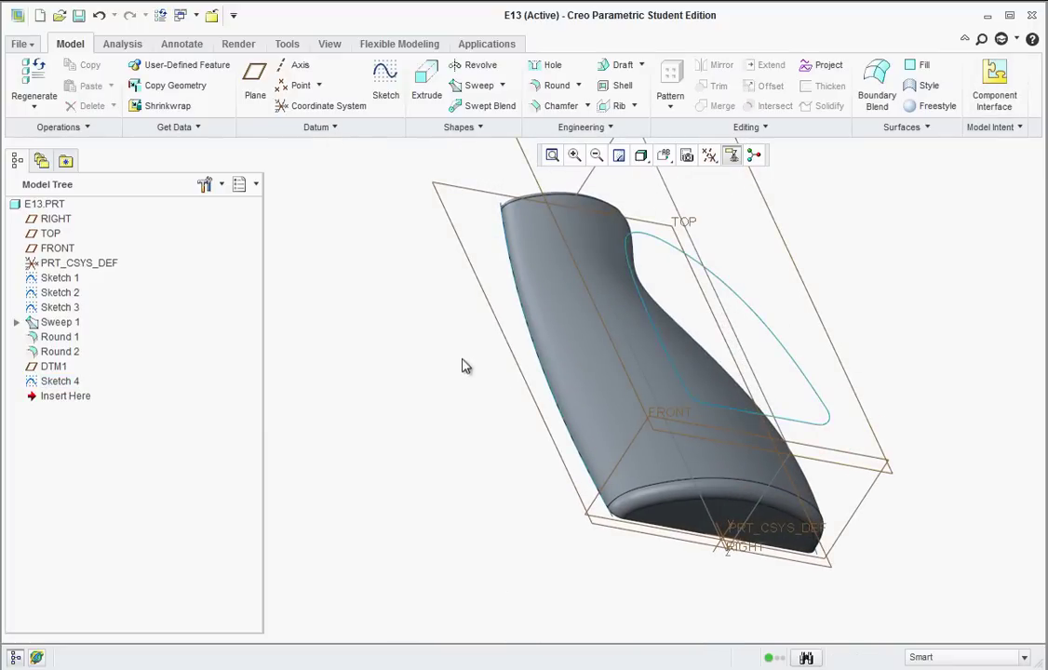
middle_click_drag(461, 365, 484, 383)
scroll(503, 386, "down", 2)
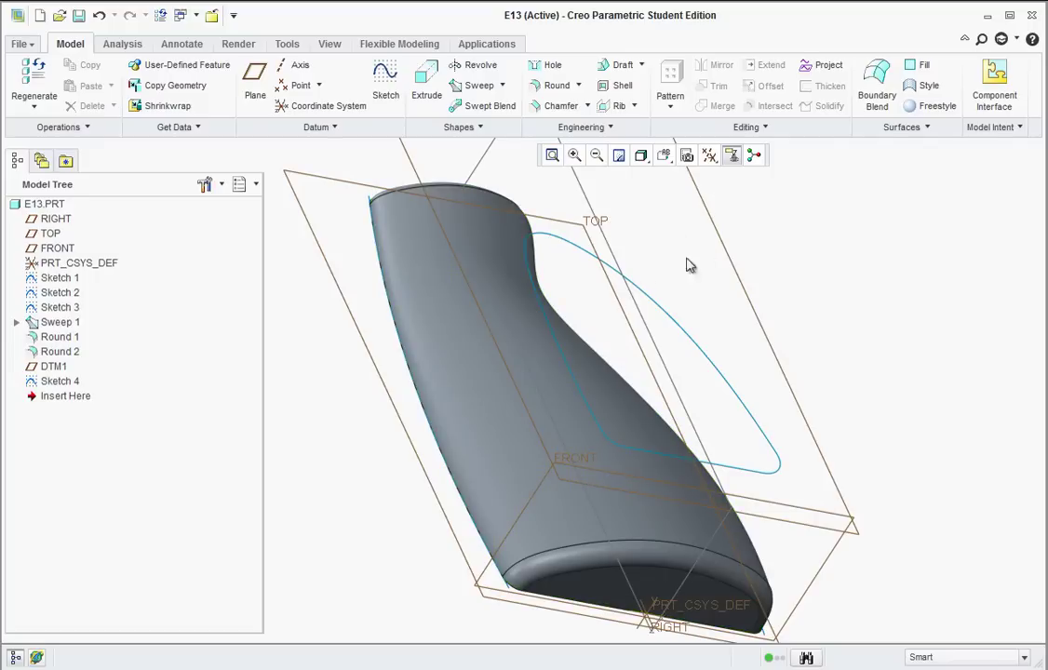
left_click(460, 395)
left_click(467, 398)
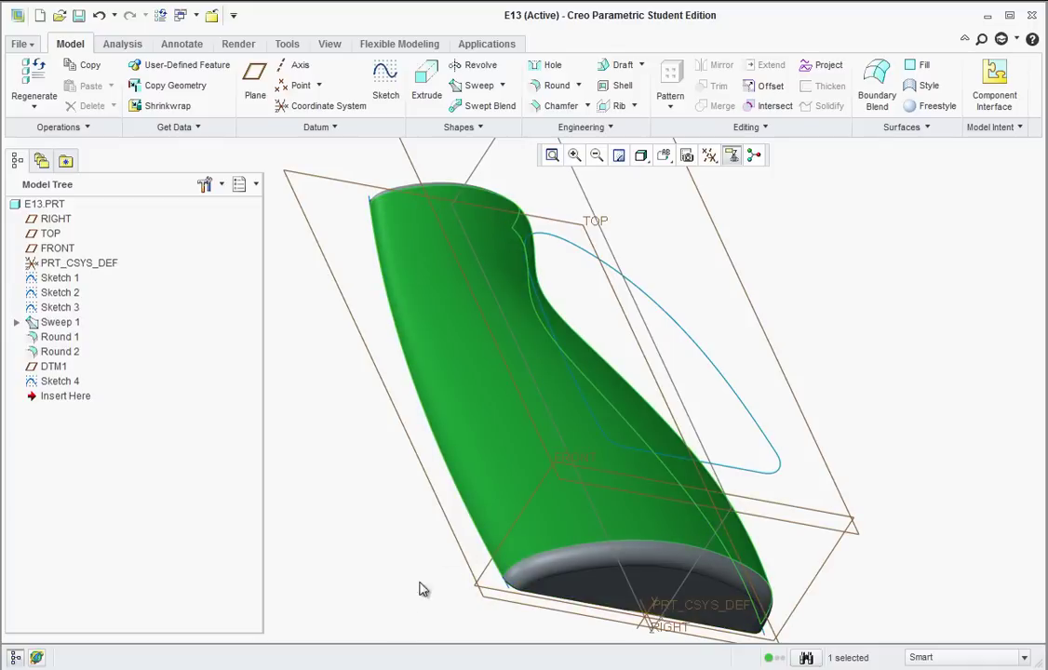
left_click(770, 90)
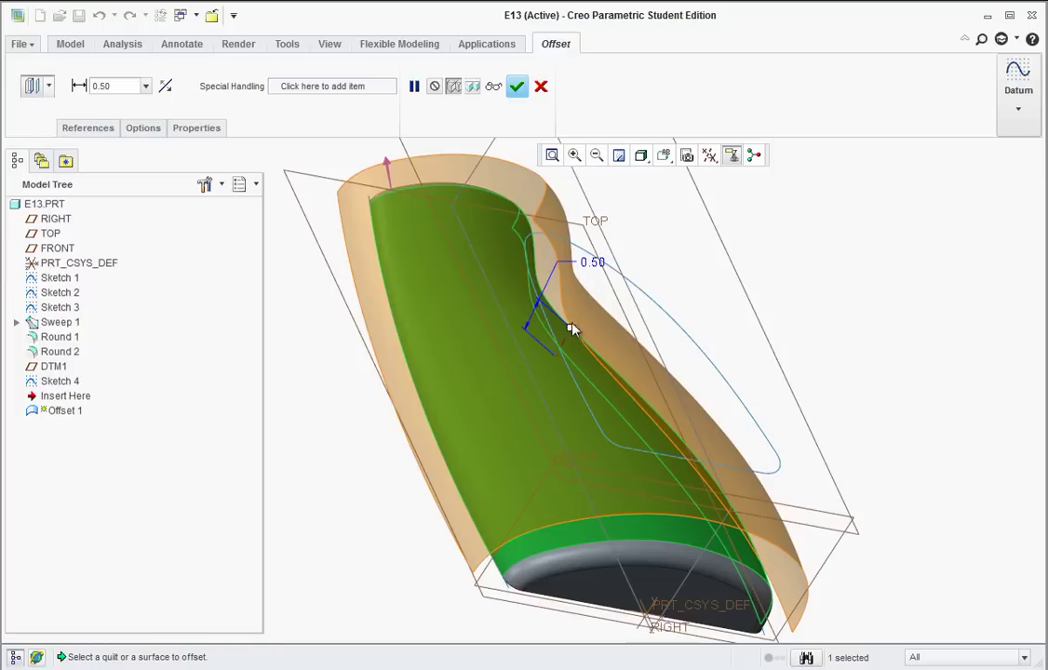
left_click_drag(571, 331, 553, 370)
- Set the inward surface offset to 0.04 and complete the feature
double_click(549, 376)
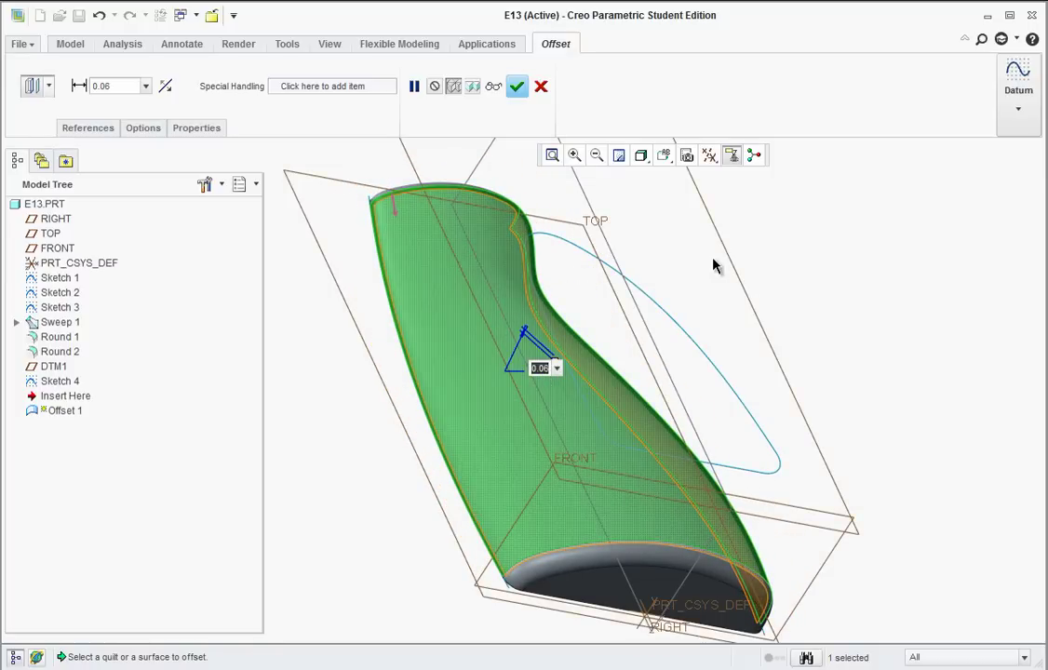
key("BackSpace")
type("0")
type(".04")
key("Return")
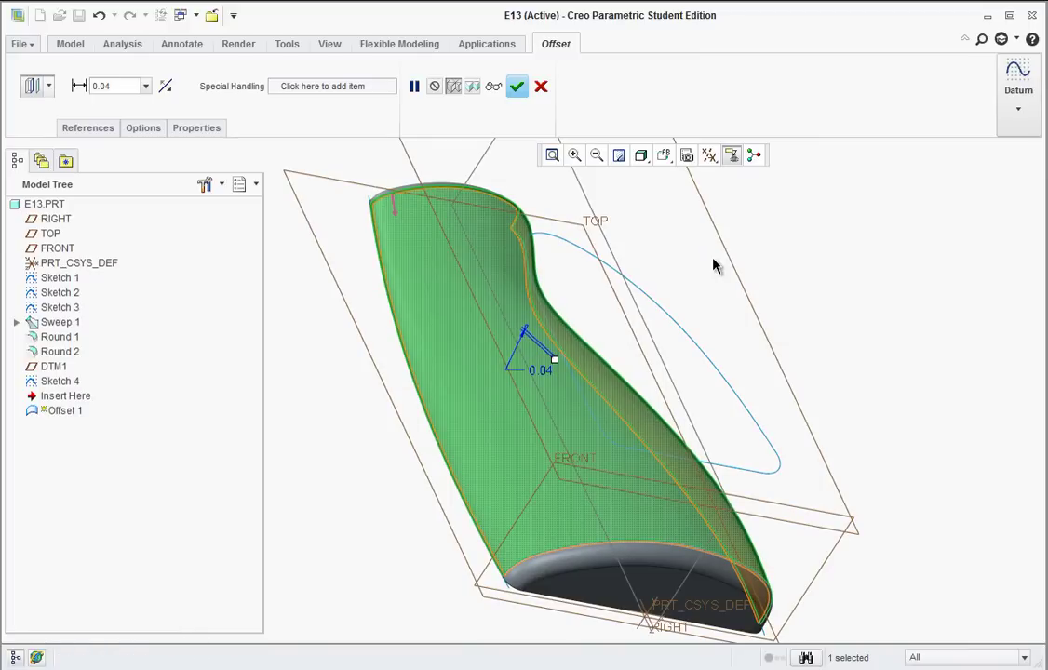
left_click(516, 87)
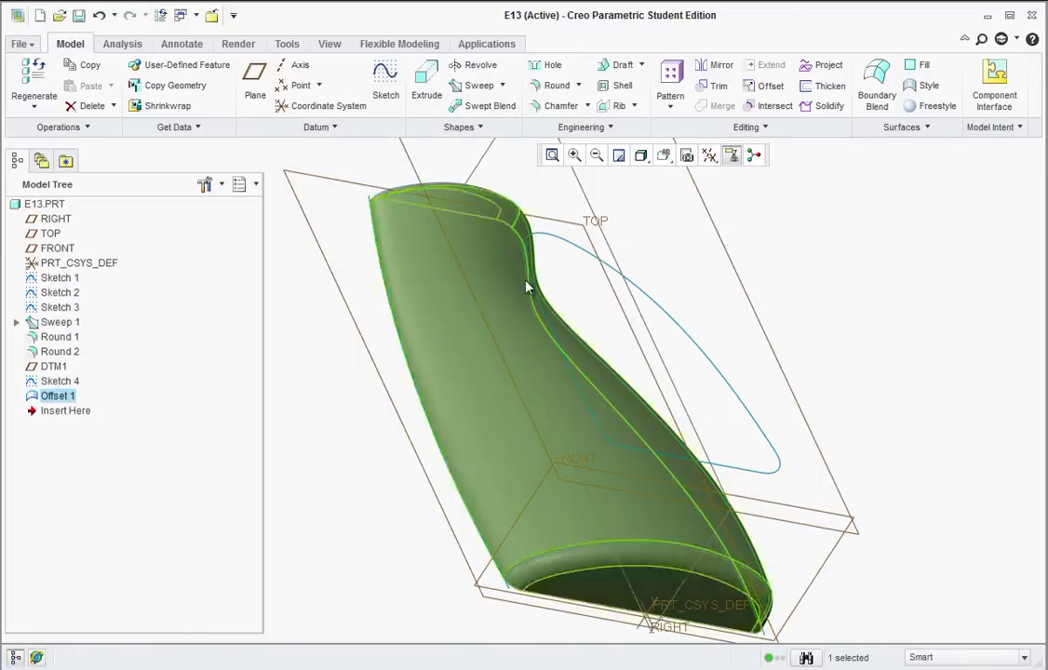
- Start extruding the closed outline toward the bottle and make its depth run to a selected reference
left_click(415, 82)
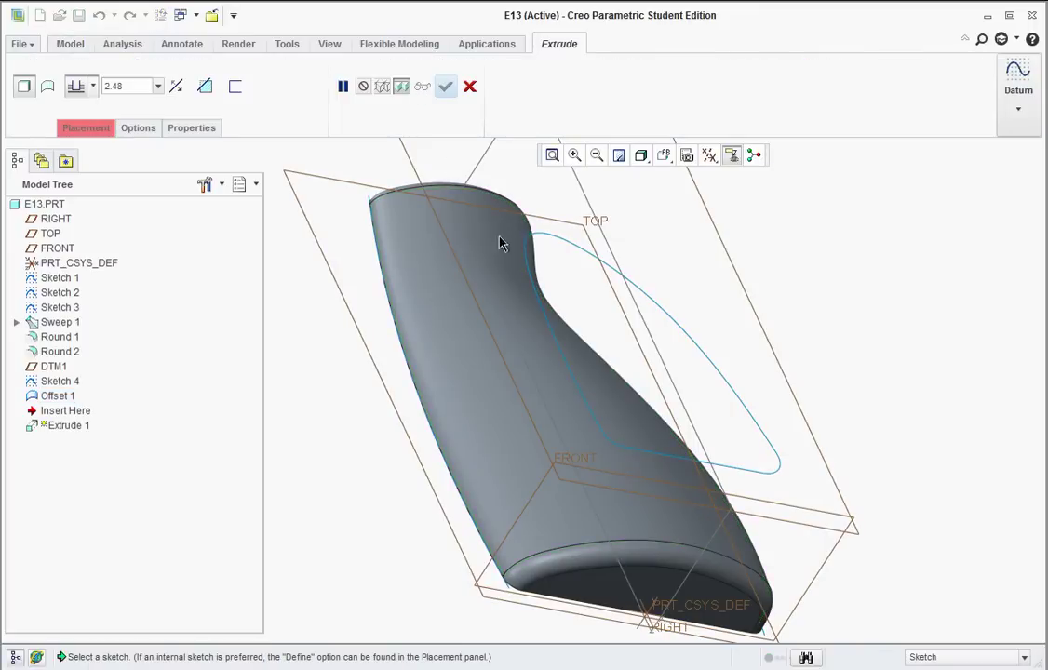
left_click(589, 256)
left_click_drag(689, 214, 555, 382)
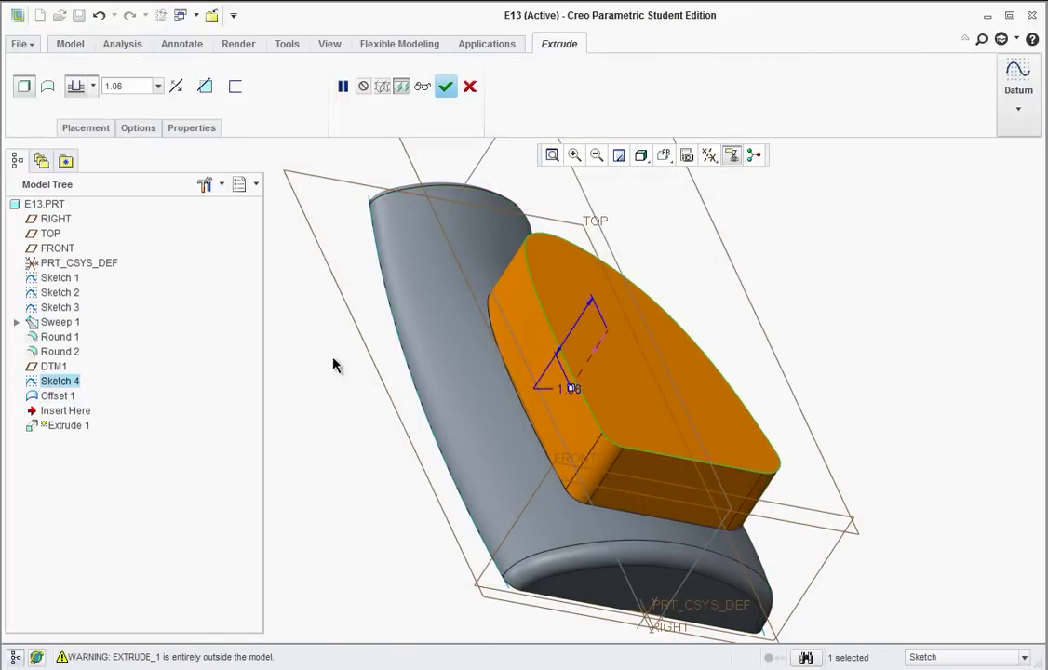
left_click(92, 87)
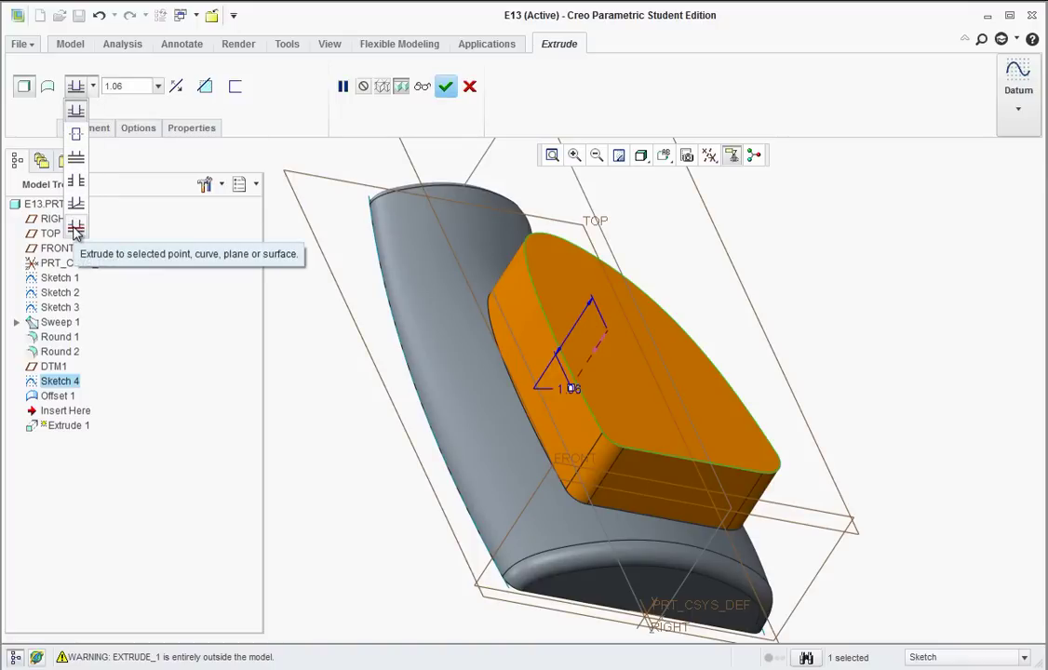
left_click(77, 231)
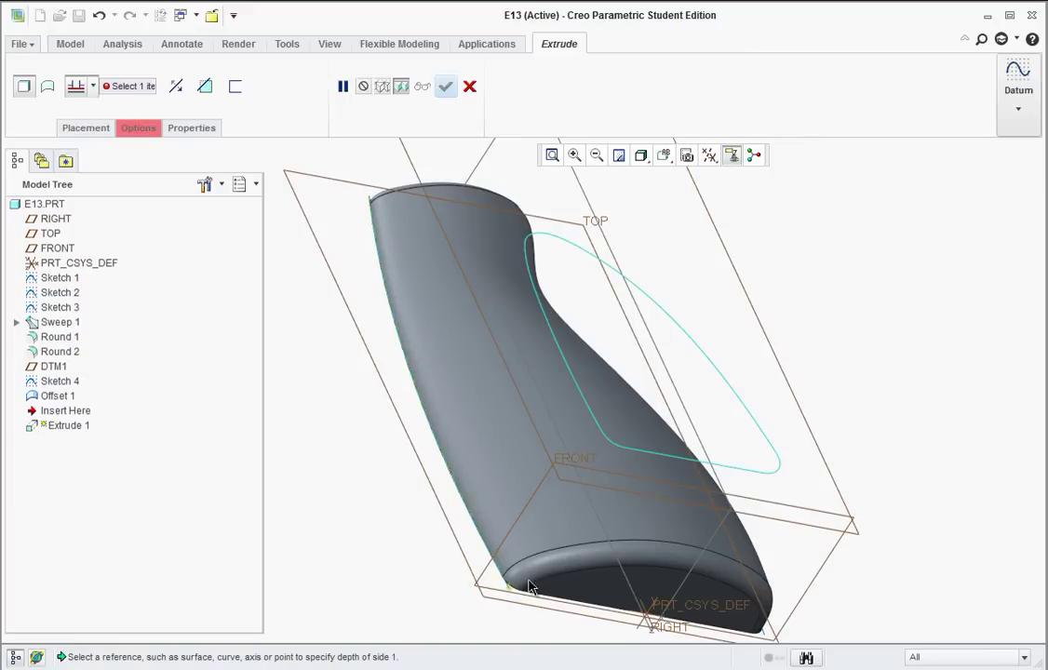
- Choose the offset surface hidden beneath the bottle's curved side face as the extrusion's depth limit
right_click(552, 537)
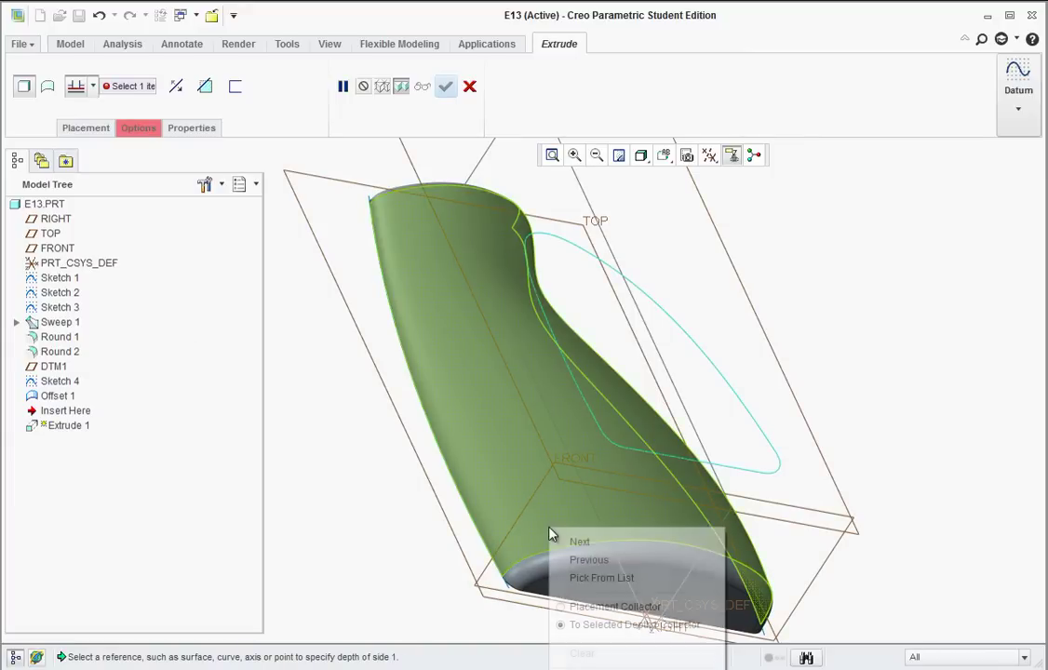
left_click(576, 544)
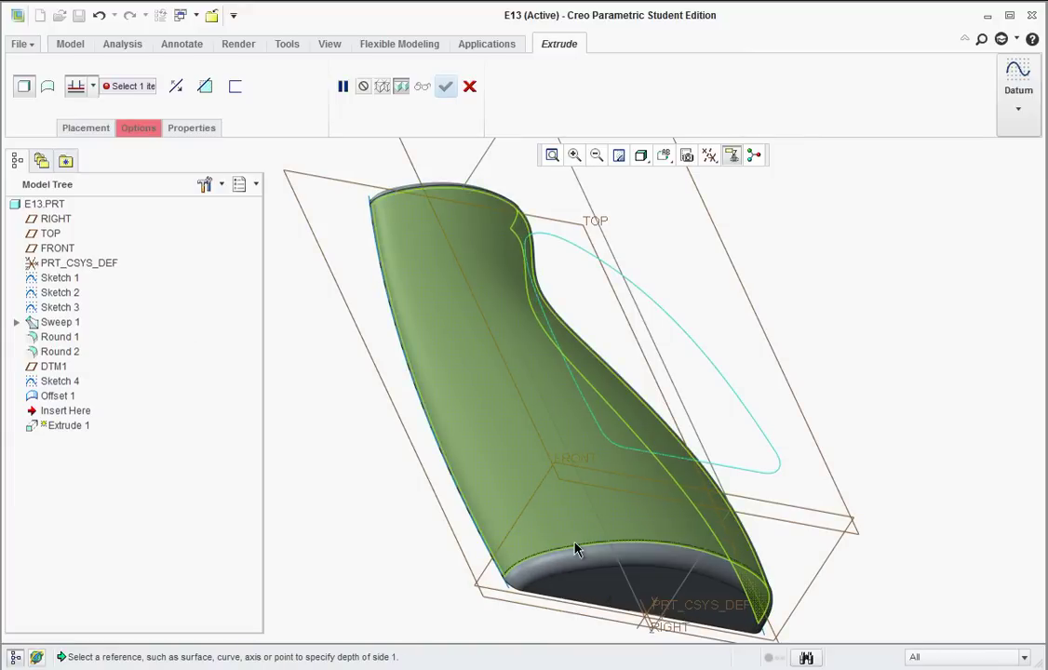
scroll(531, 574, "down", 5)
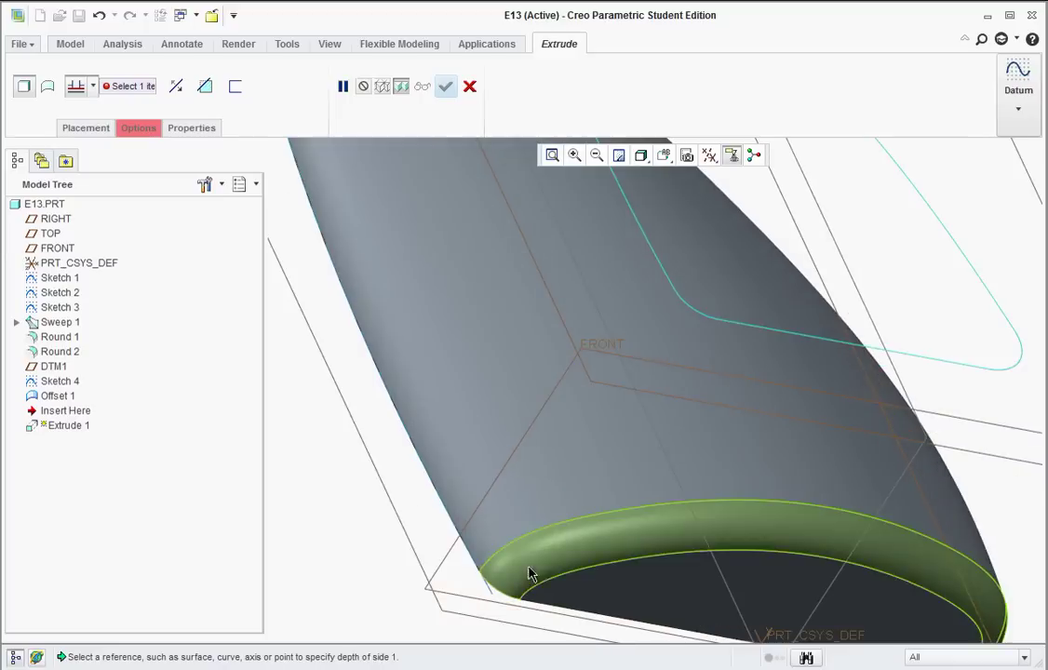
scroll(558, 465, "down", 2)
right_click(559, 462)
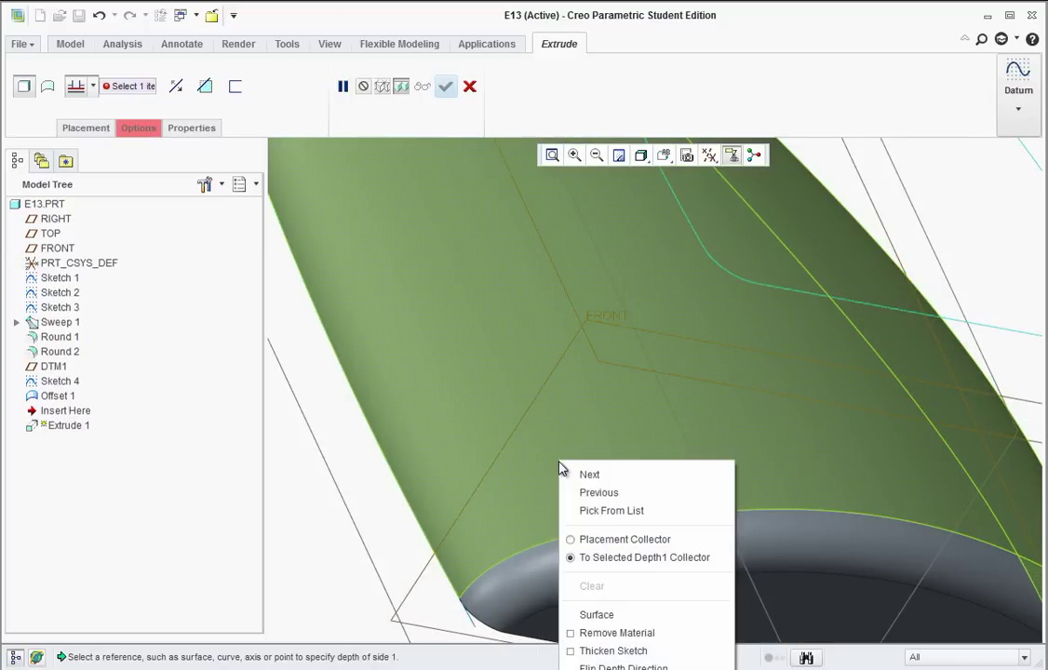
left_click(586, 477)
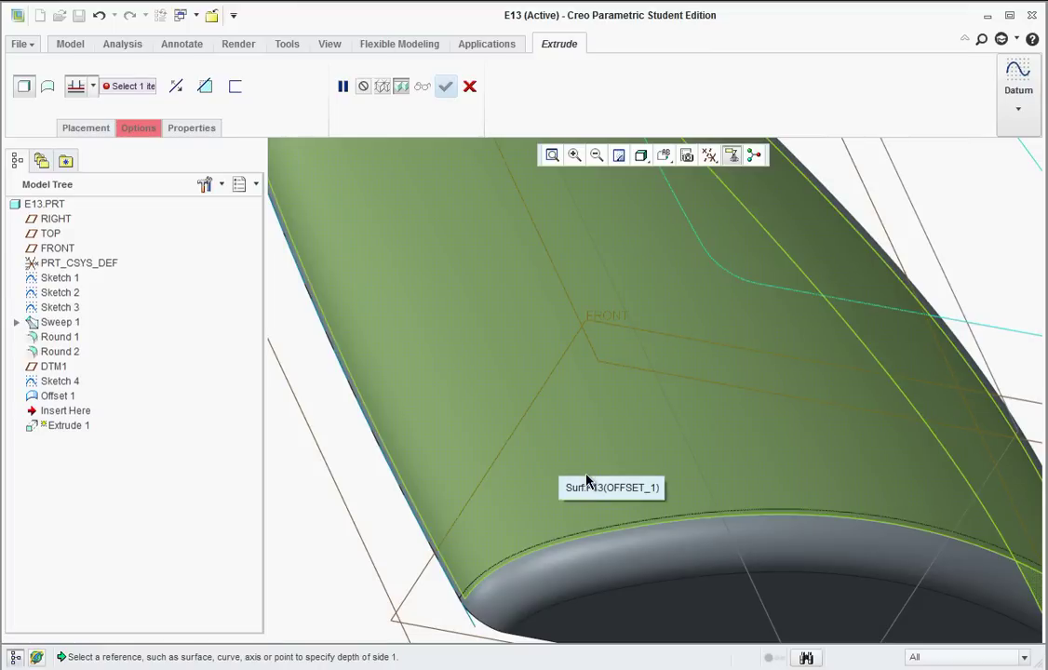
left_click(586, 479)
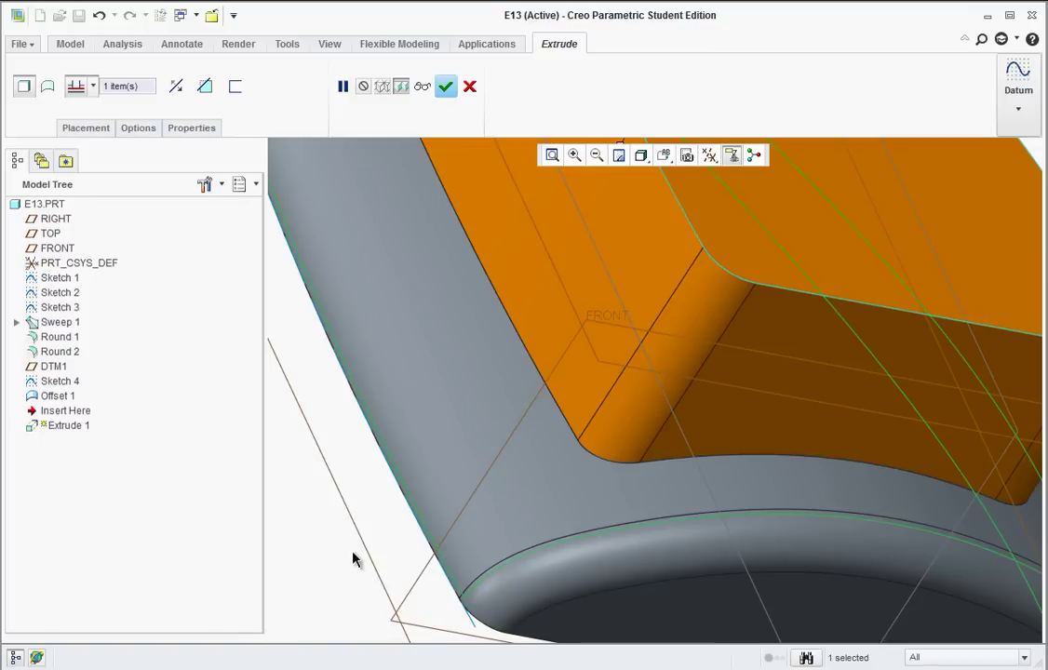
middle_click_drag(409, 536, 596, 510)
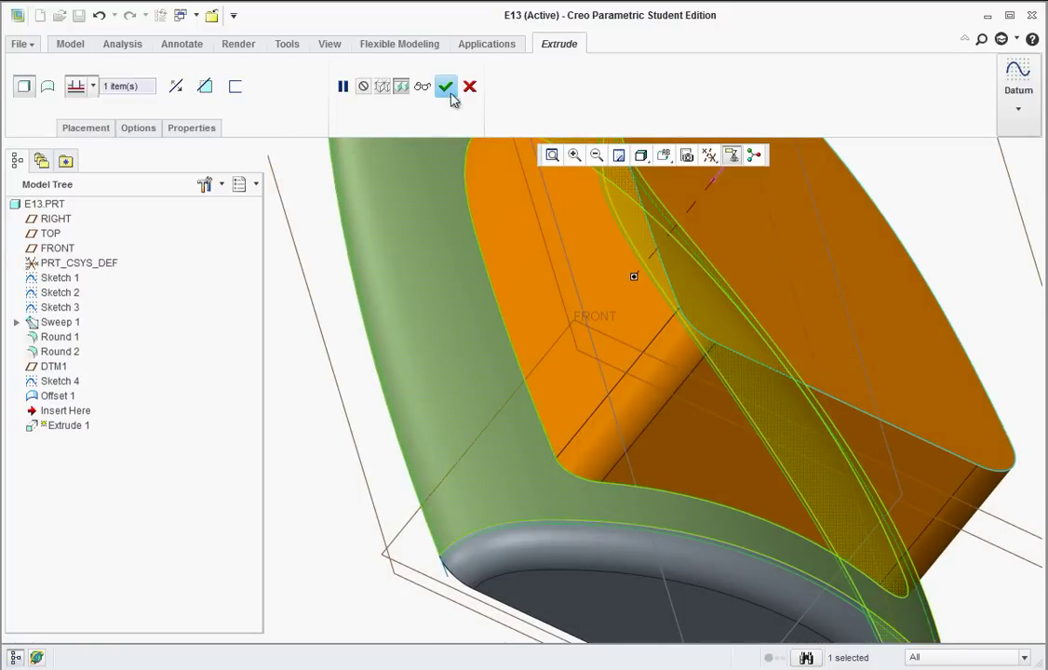
- Make the extrusion remove material and complete it as a shallow recess in the bottle's side
left_click(206, 86)
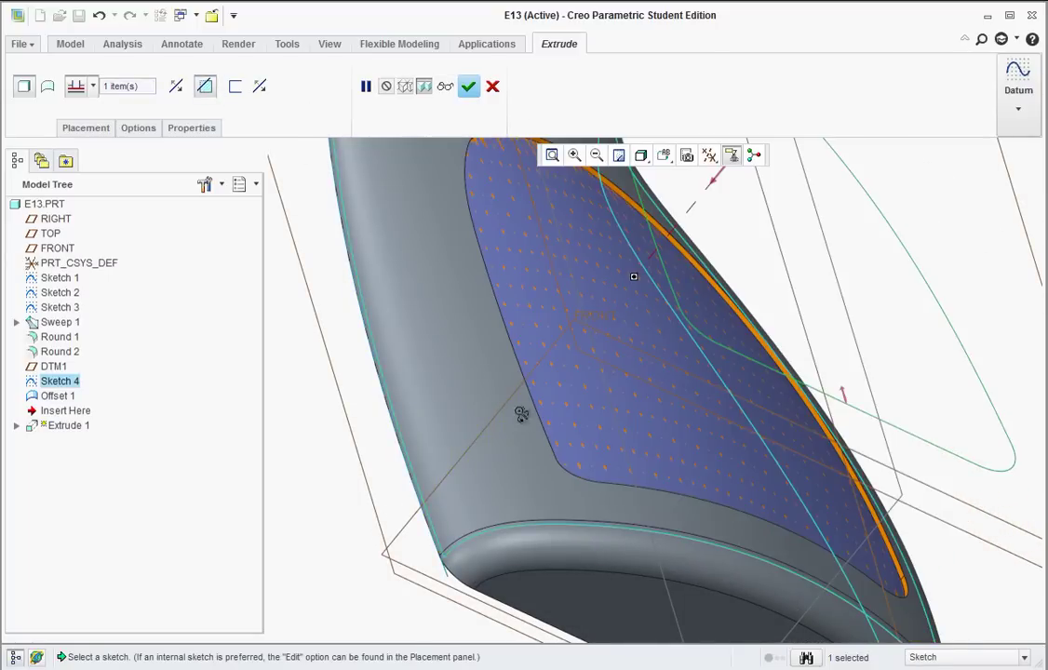
middle_click_drag(519, 412, 461, 394)
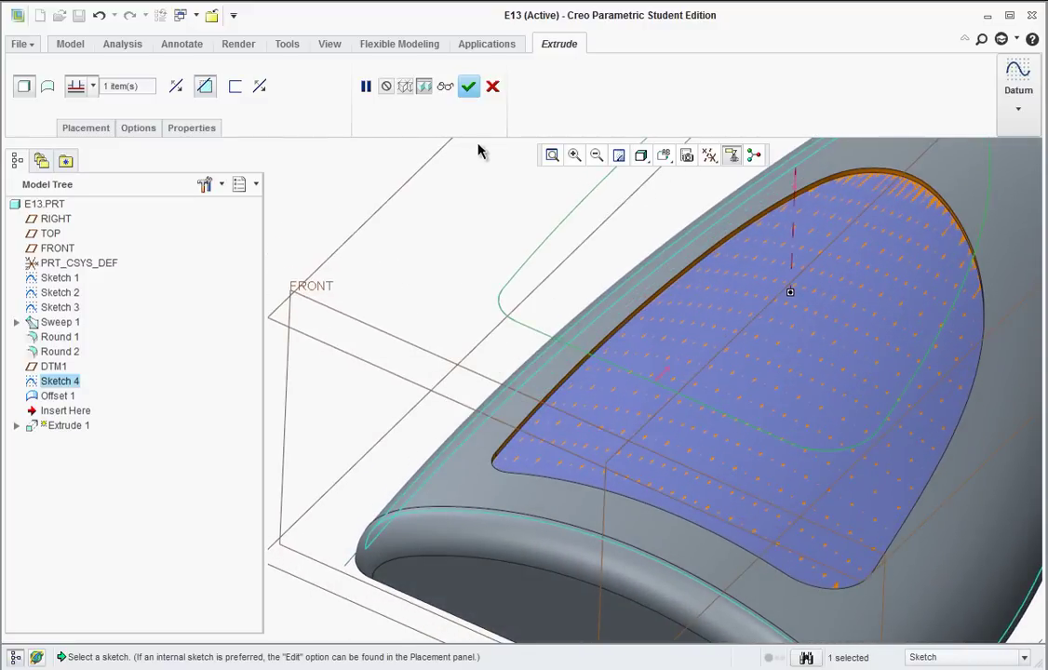
left_click(468, 86)
scroll(483, 324, "down", 5)
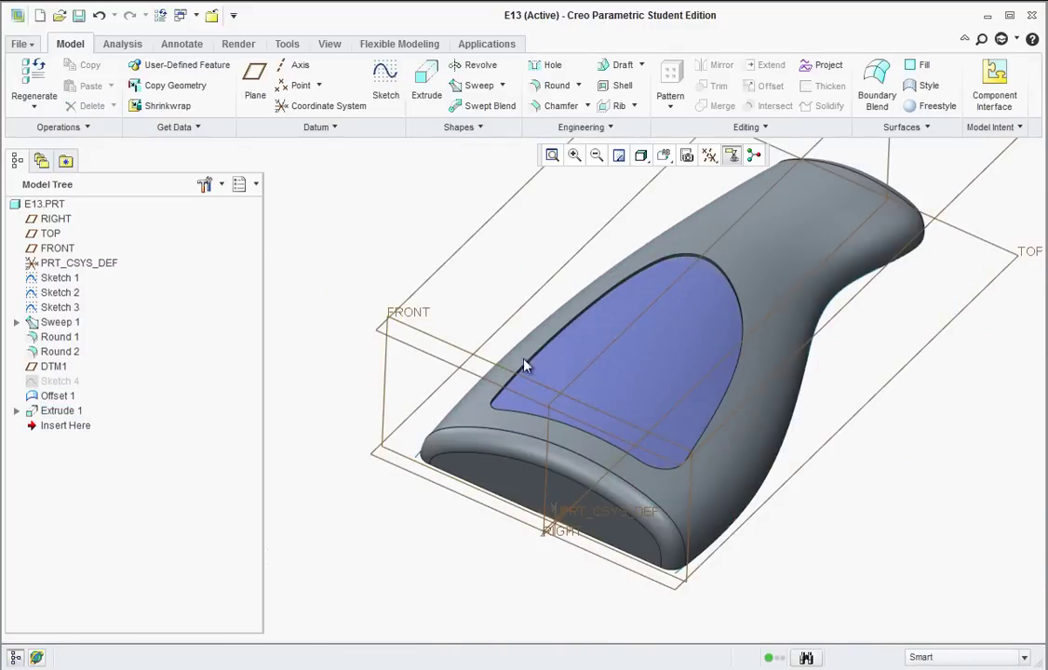
mouse_move(612, 439)
middle_mouse_down()
mouse_move(639, 465)
mouse_move(609, 419)
mouse_move(614, 430)
middle_mouse_up()
scroll(553, 427, "up", 5)
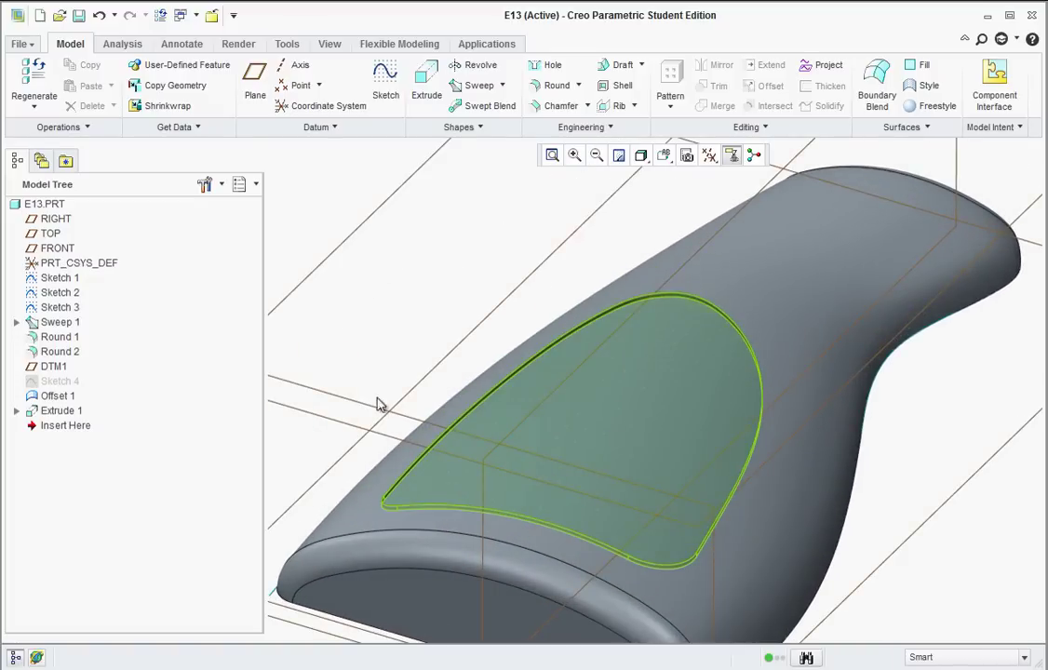
- Hide the Offset 1 surface so that only the solid bottle with its recess is displayed
right_click(59, 401)
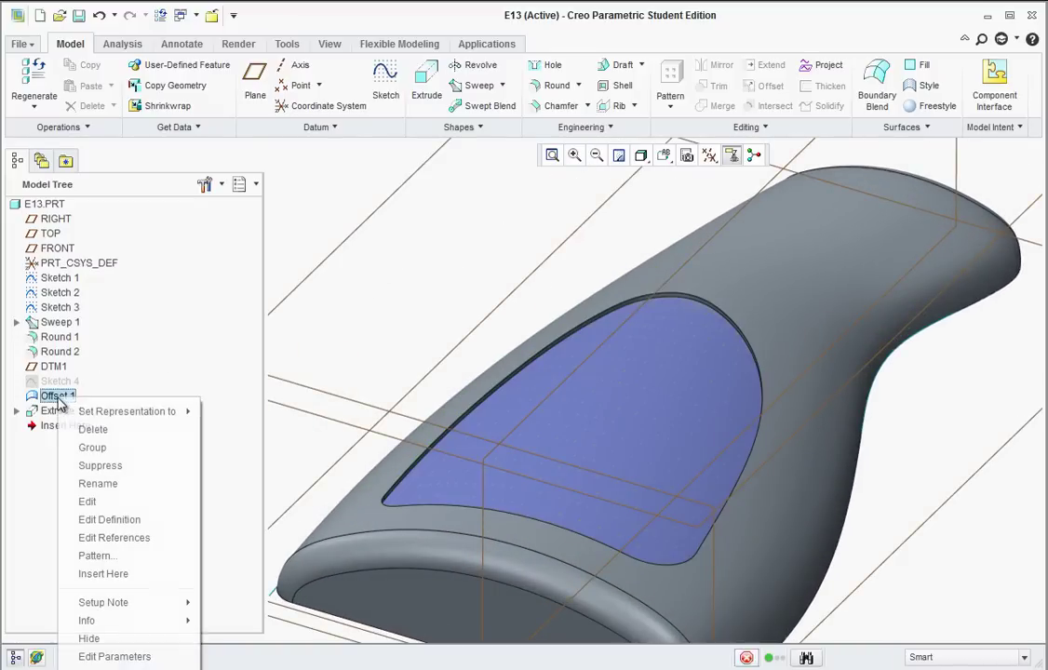
left_click(89, 638)
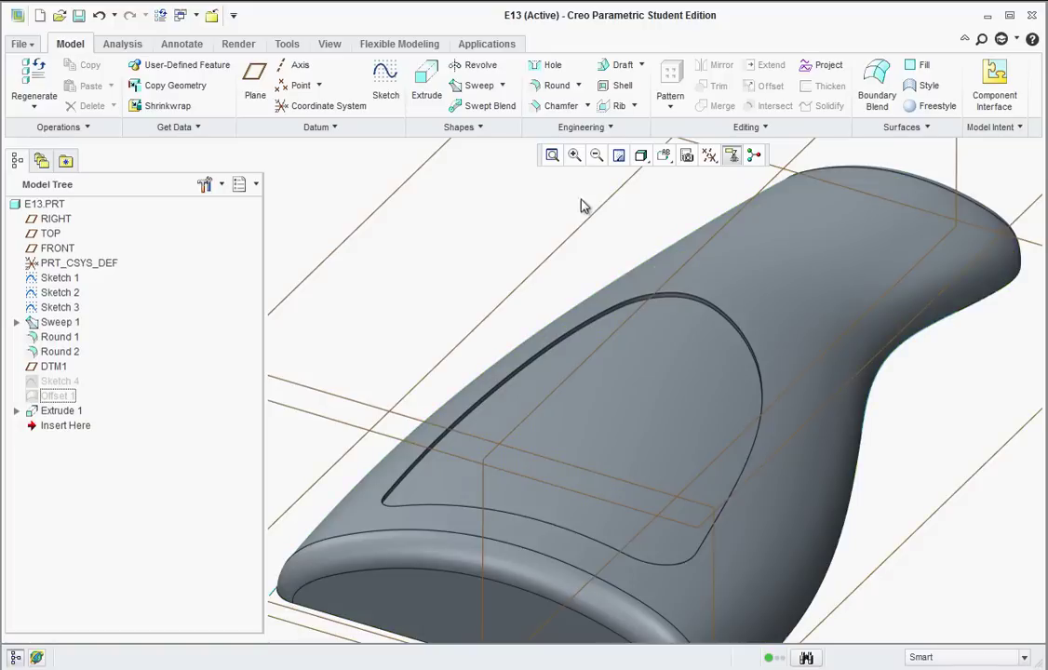
key("ctrl+d")
middle_click_drag(509, 284, 551, 215)
scroll(538, 305, "down", 2)
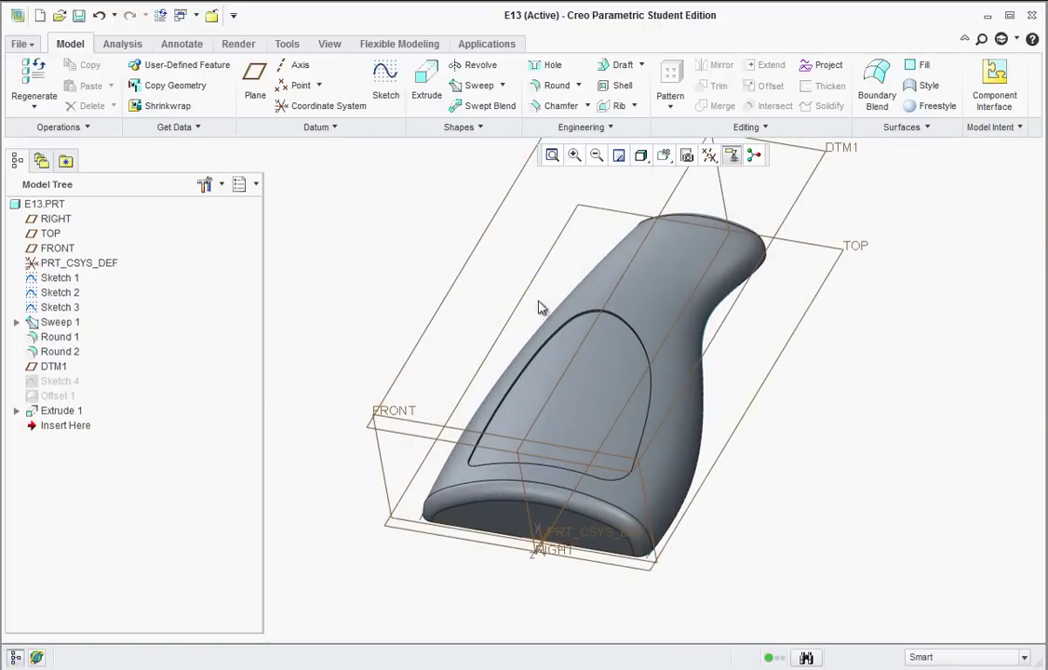
- Round the inner floor edge of the label recess with a 0.03 radius
left_click(552, 86)
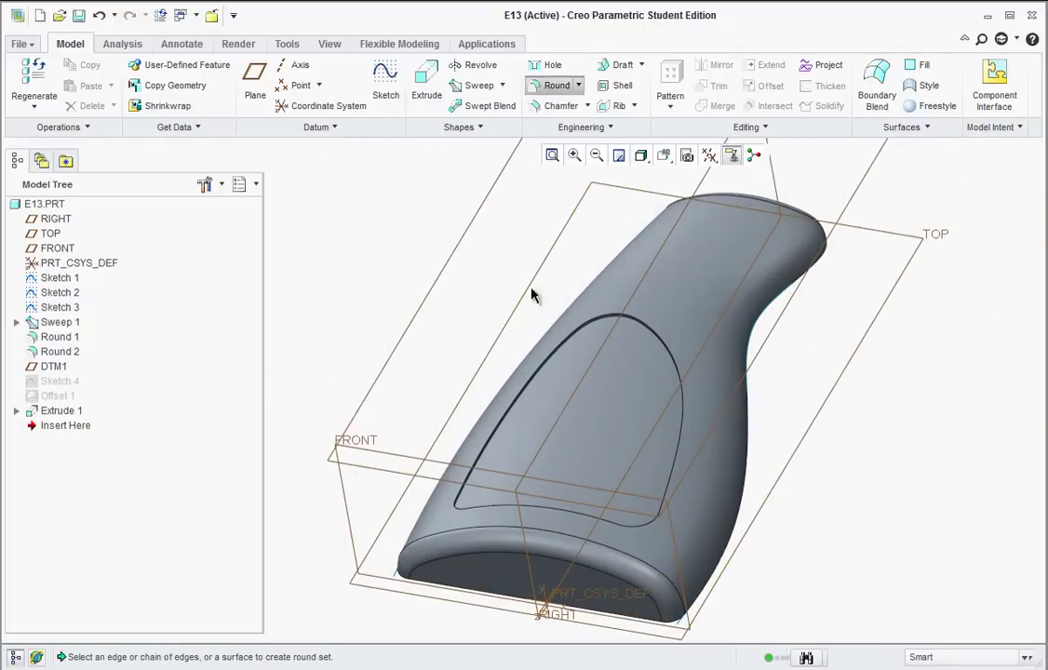
left_click(109, 84)
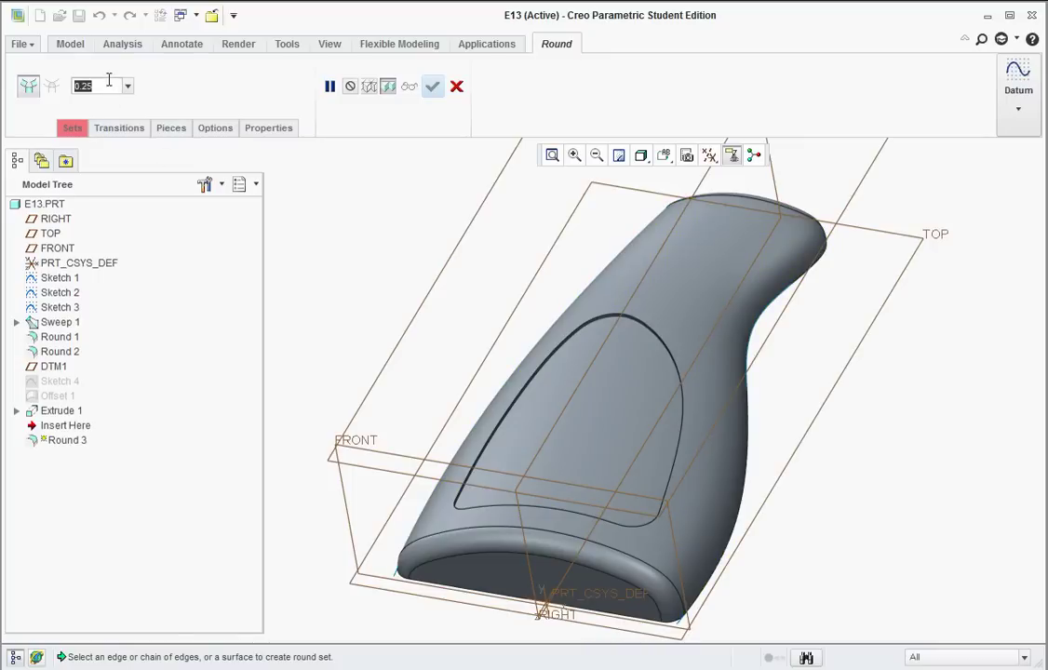
type("0.03")
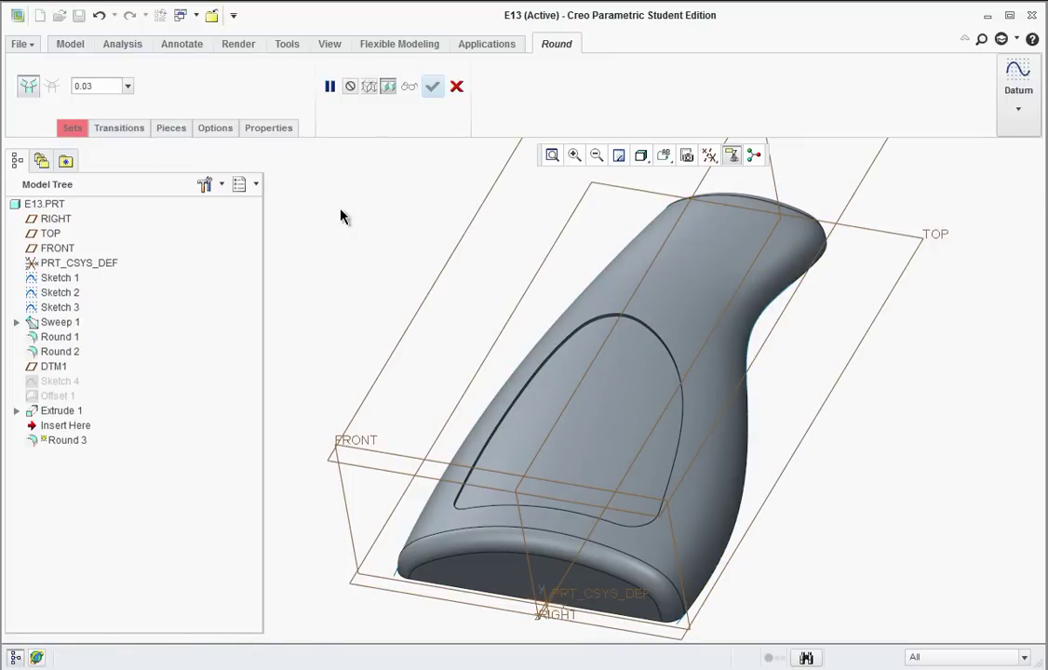
scroll(510, 416, "up", 6)
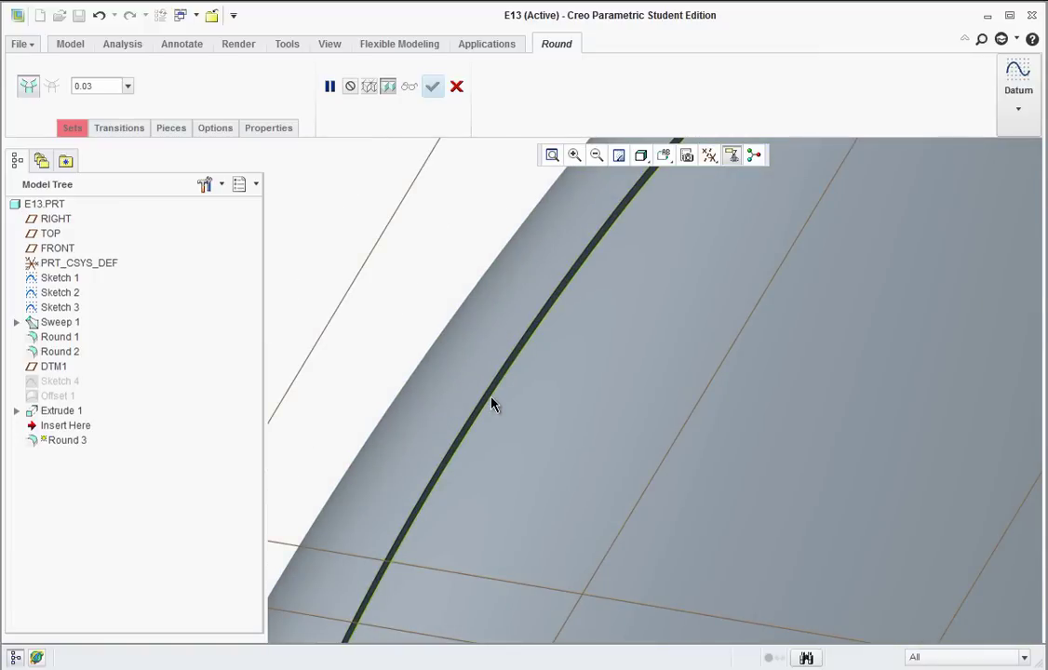
left_click(491, 402)
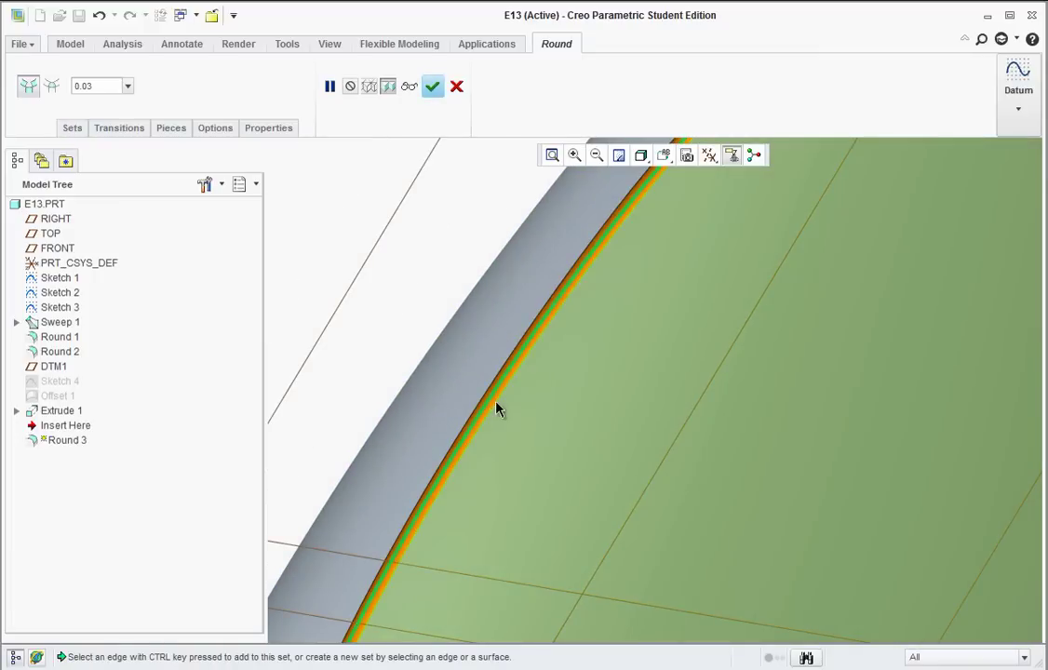
left_click(432, 86)
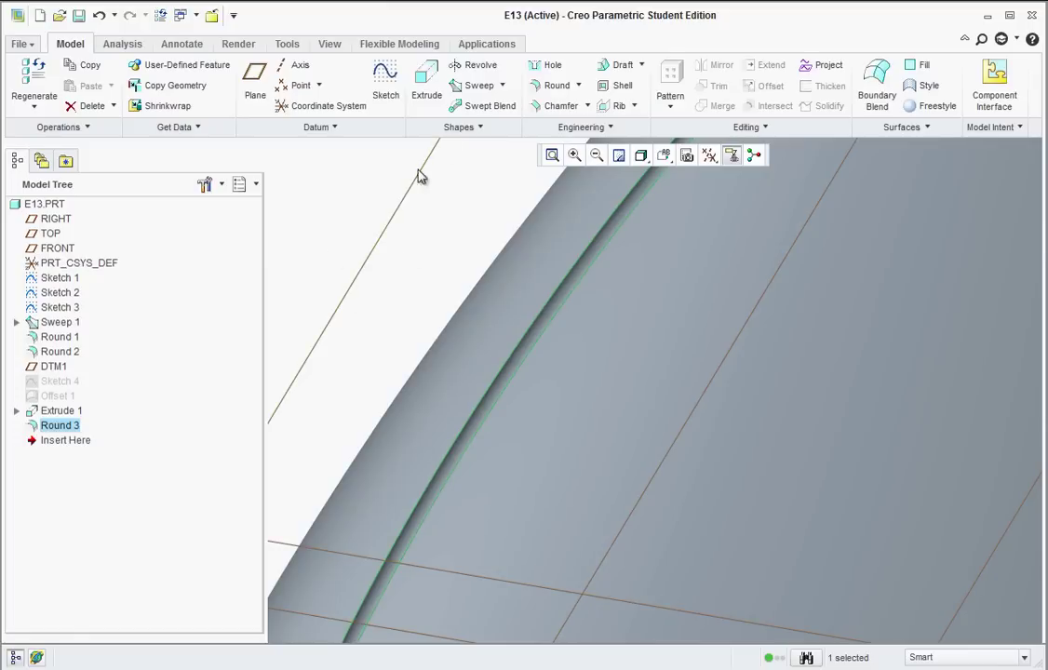
- Round the outer rim edge of the label recess with a 0.03 radius
left_click(539, 85)
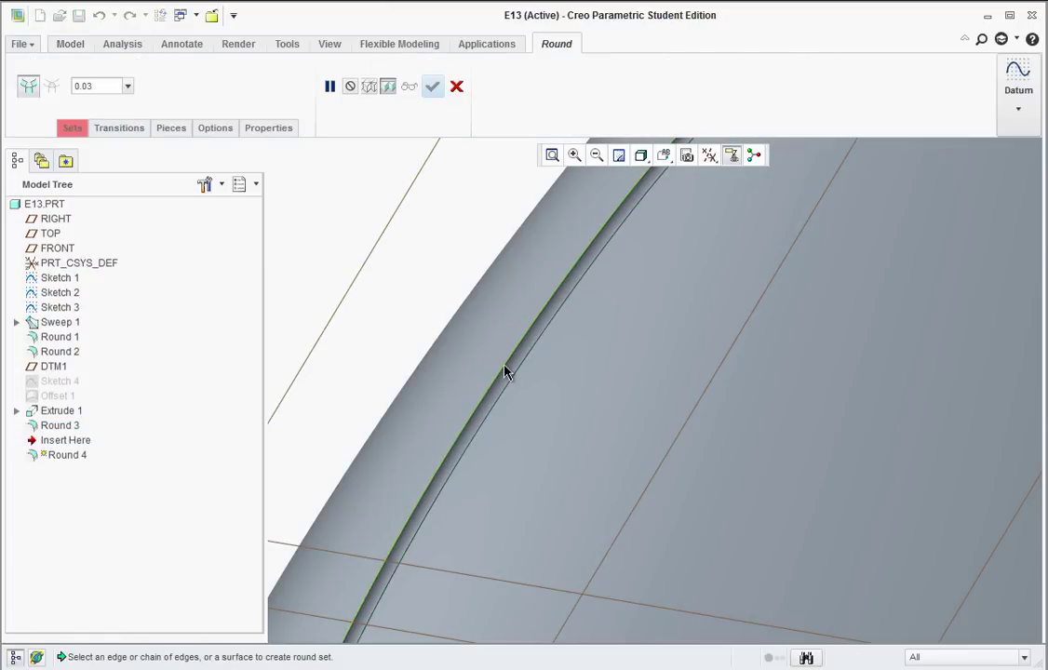
left_click(506, 369)
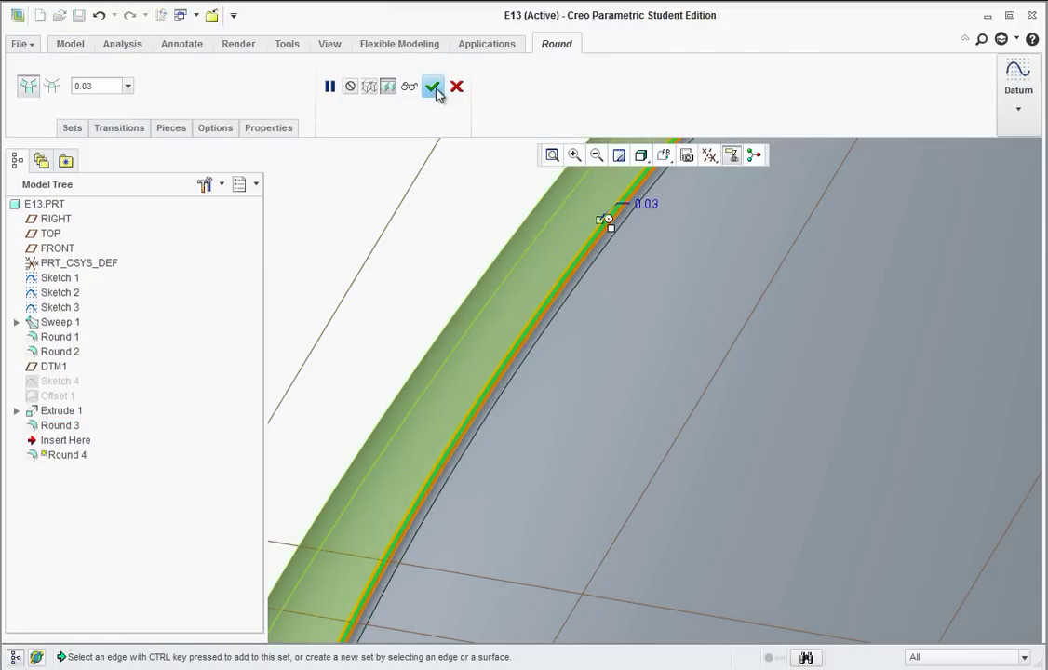
left_click(432, 86)
scroll(461, 428, "down", 5)
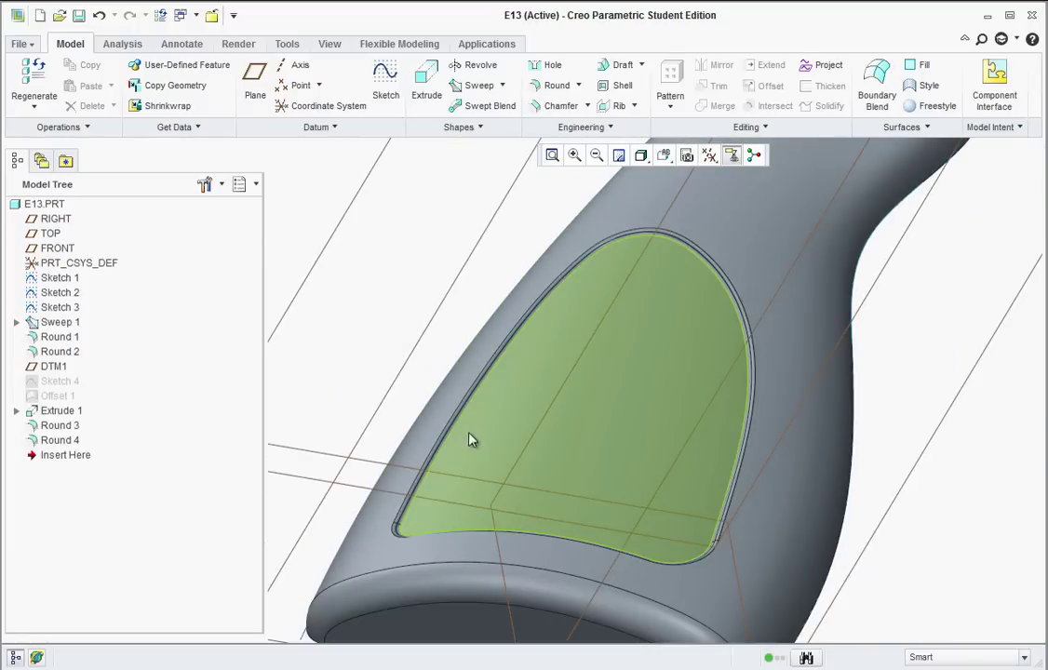
- Examine the half bottle from several angles, checking the rounded recess, the neck end and the overall body shape
mouse_move(648, 377)
middle_mouse_down()
mouse_move(637, 456)
mouse_move(712, 395)
mouse_move(720, 435)
mouse_move(702, 391)
mouse_move(720, 386)
mouse_move(702, 423)
mouse_move(718, 381)
mouse_move(704, 409)
middle_mouse_up()
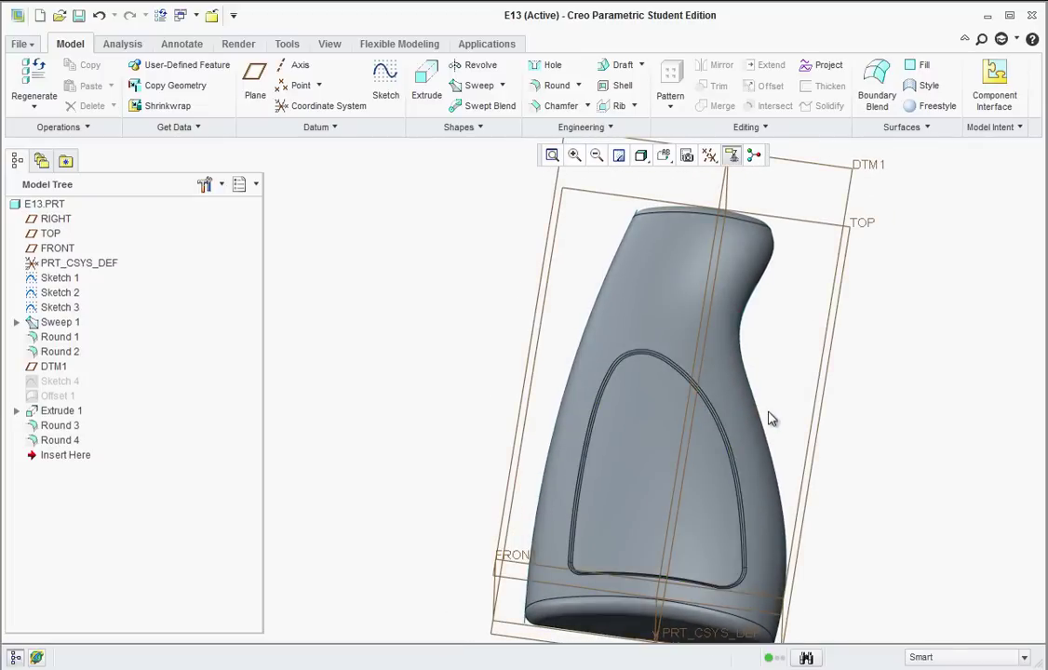
mouse_move(771, 364)
middle_mouse_down()
mouse_move(774, 346)
mouse_move(765, 379)
middle_mouse_up()
scroll(756, 306, "down", 5)
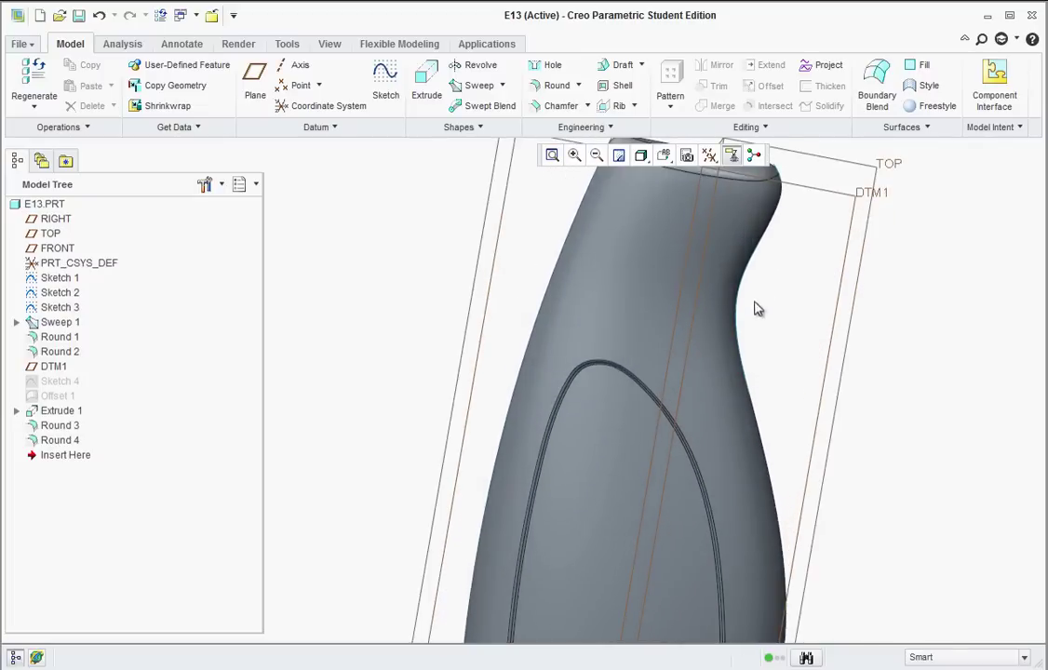
scroll(765, 358, "up", 5)
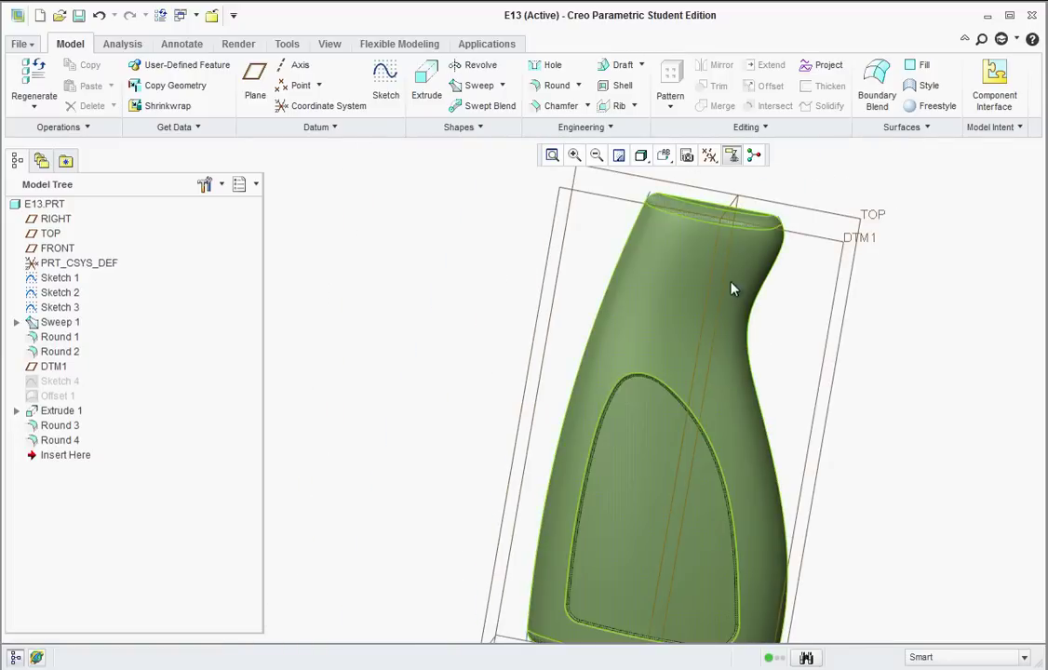
middle_click_drag(783, 325, 735, 377)
scroll(743, 253, "down", 5)
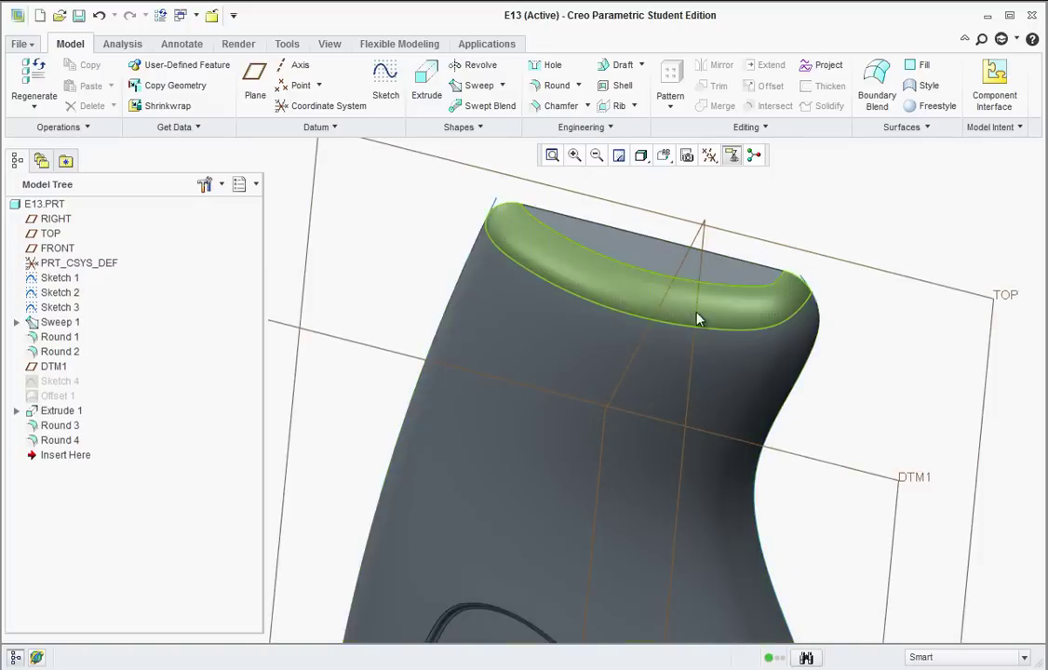
scroll(704, 354, "up", 2)
scroll(712, 388, "up", 3)
middle_click_drag(790, 559, 639, 442)
scroll(635, 443, "up", 3)
scroll(819, 482, "down", 5)
- Mirror Sweep 1, Round 1, Round 2, Extrude 1, Round 3 and Round 4 about the half bottle's flat face
mouse_move(819, 482)
middle_mouse_down()
mouse_move(755, 412)
mouse_move(730, 365)
mouse_move(826, 233)
middle_mouse_up()
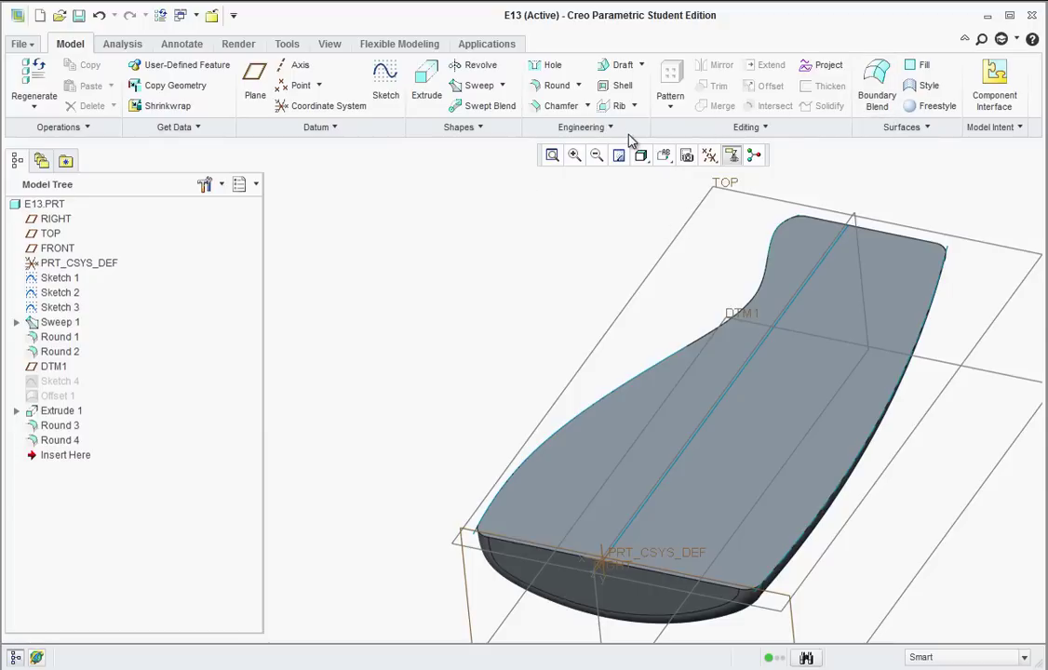
left_click(56, 322)
left_click(52, 336, "ctrl")
left_click(52, 351, "ctrl")
left_click(52, 410, "ctrl")
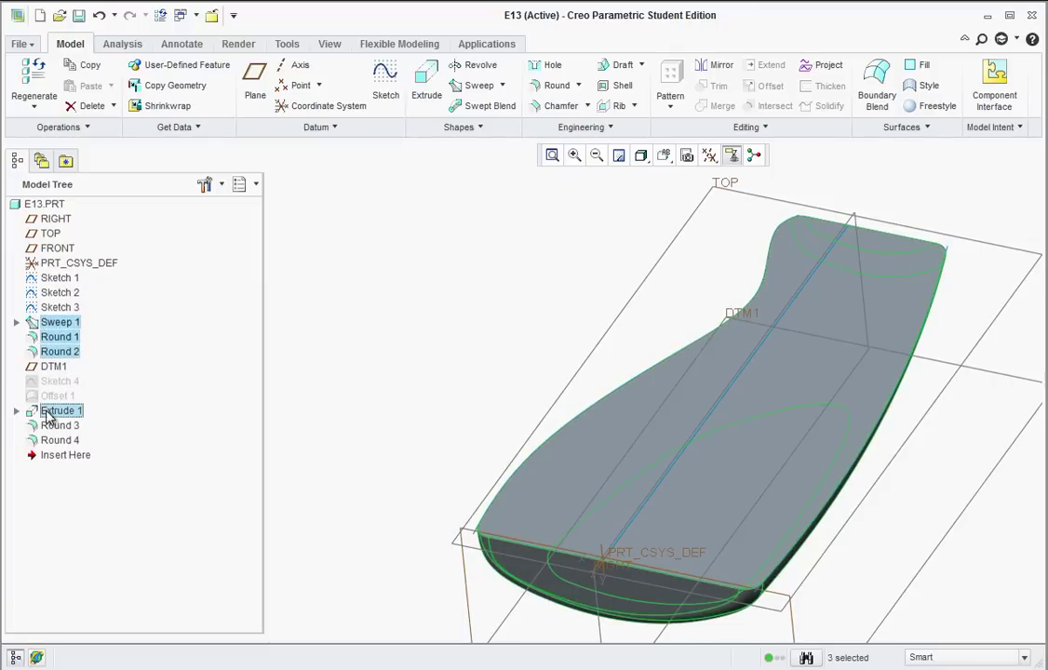
left_click(52, 426, "ctrl")
left_click(58, 441, "ctrl")
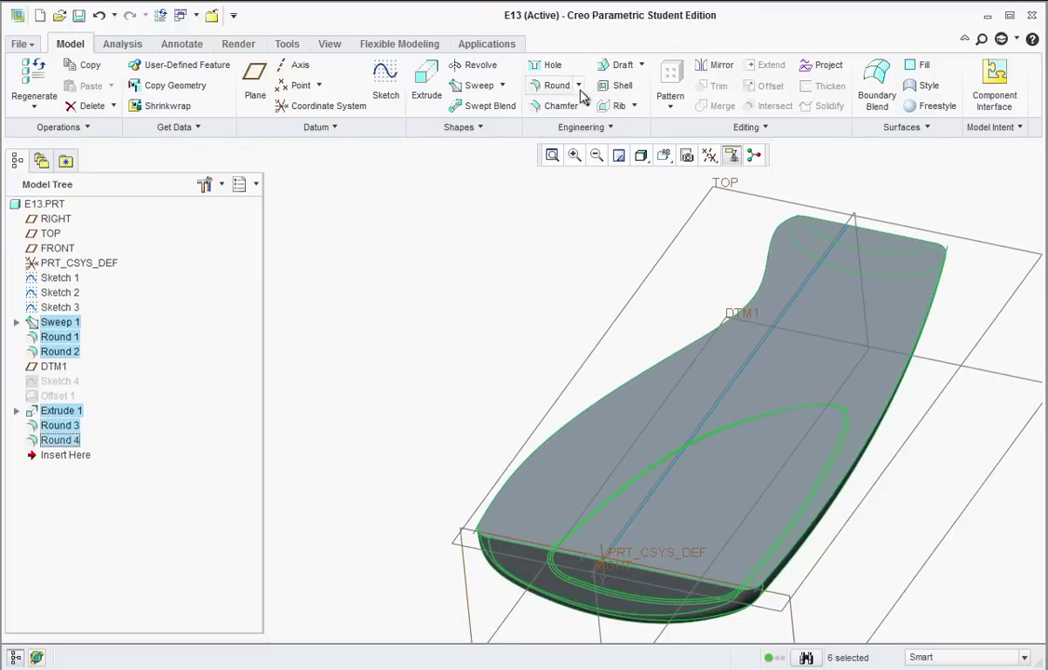
left_click(715, 66)
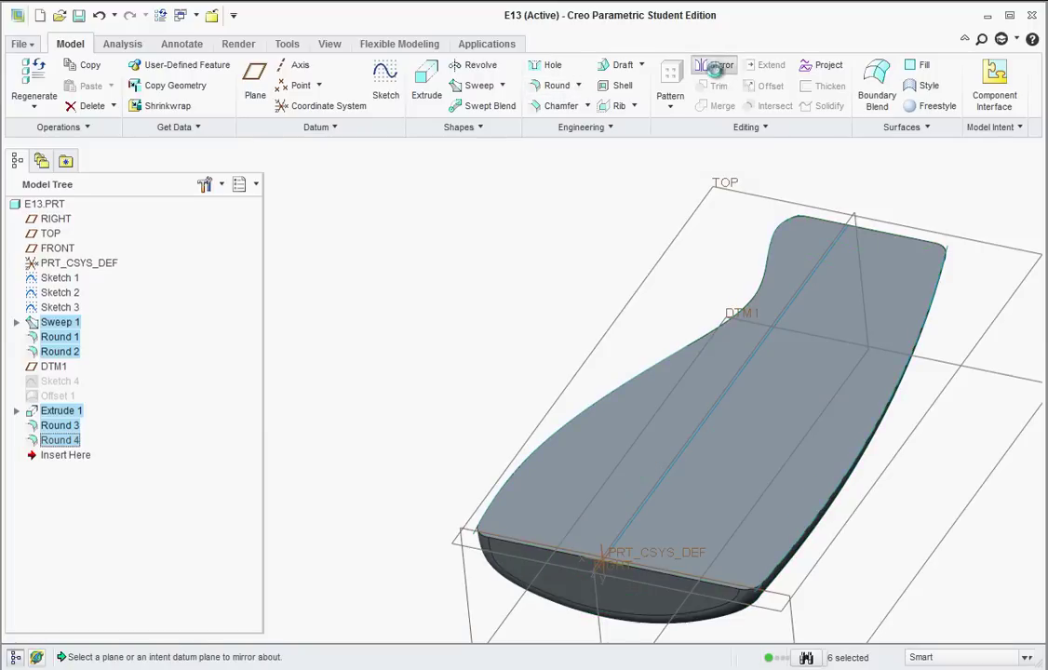
left_click(714, 485)
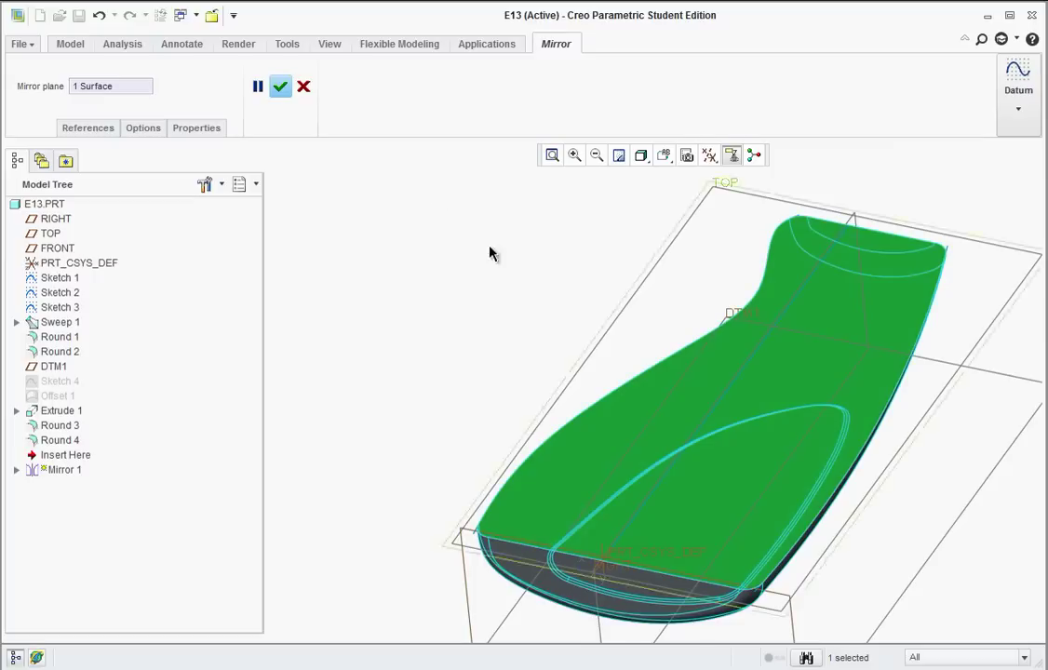
left_click(280, 86)
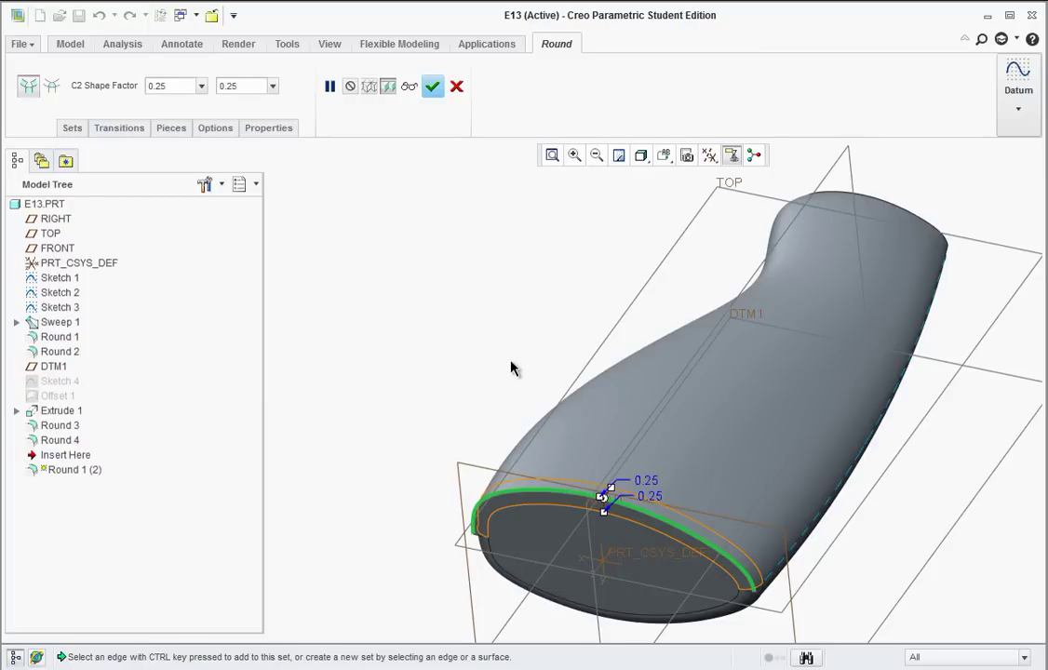
- Try to complete the mirrored base-end round, cancel it, and finish the mirror with only the sweep copied
left_click(432, 87)
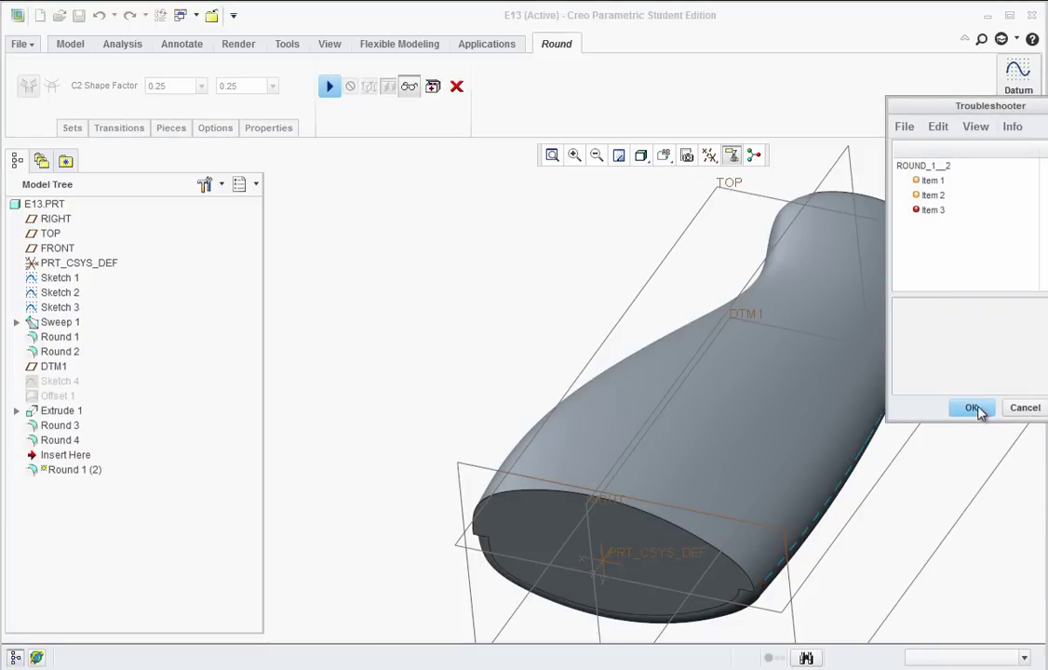
left_click(973, 408)
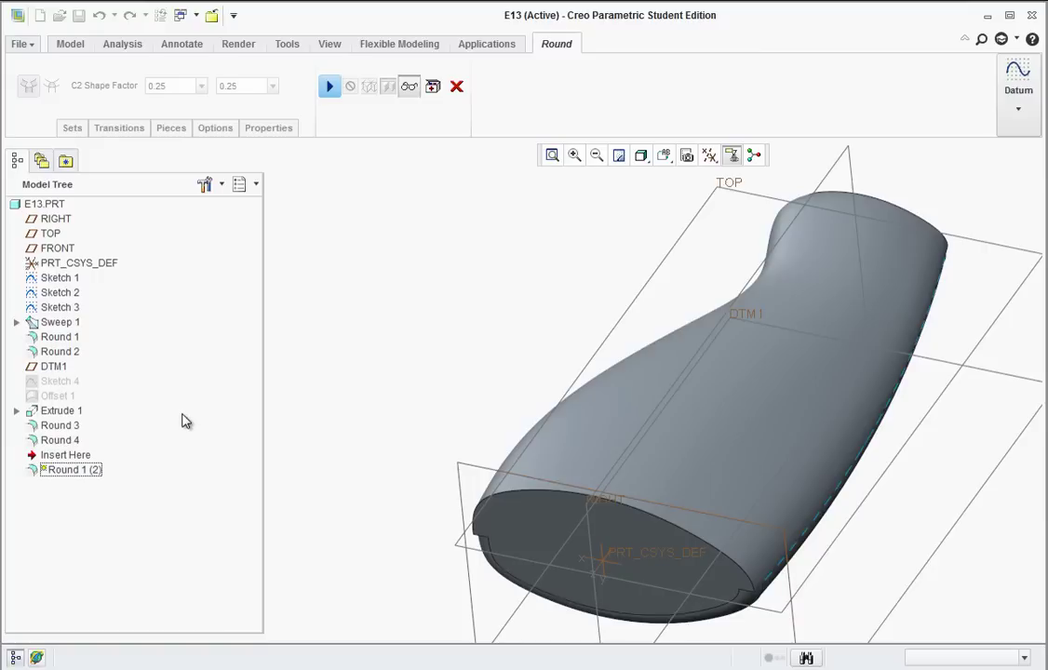
left_click(329, 85)
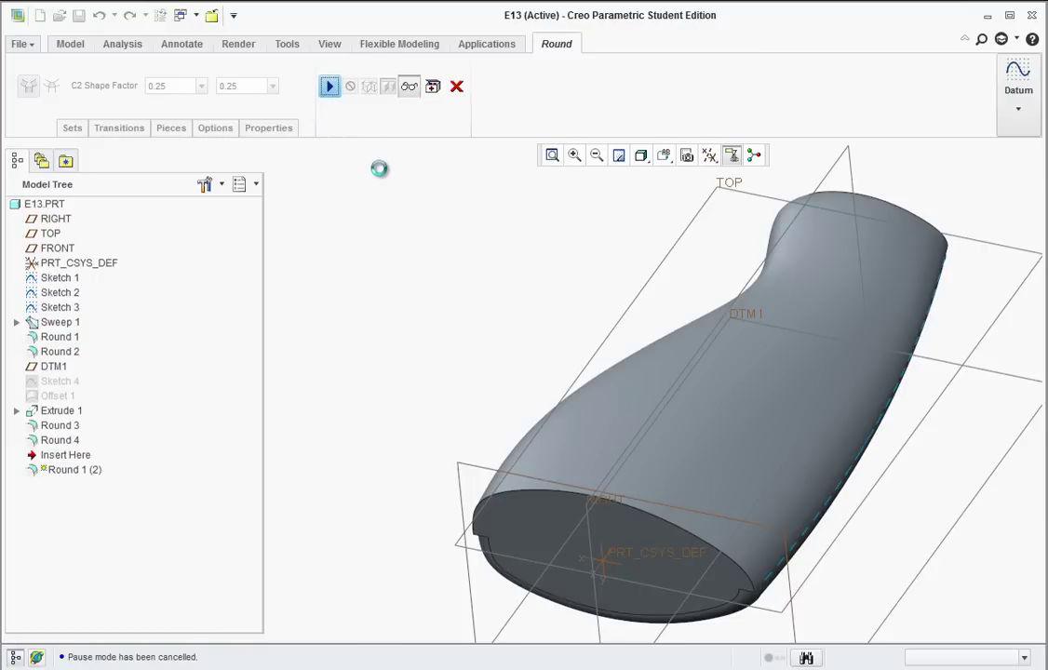
left_click(456, 87)
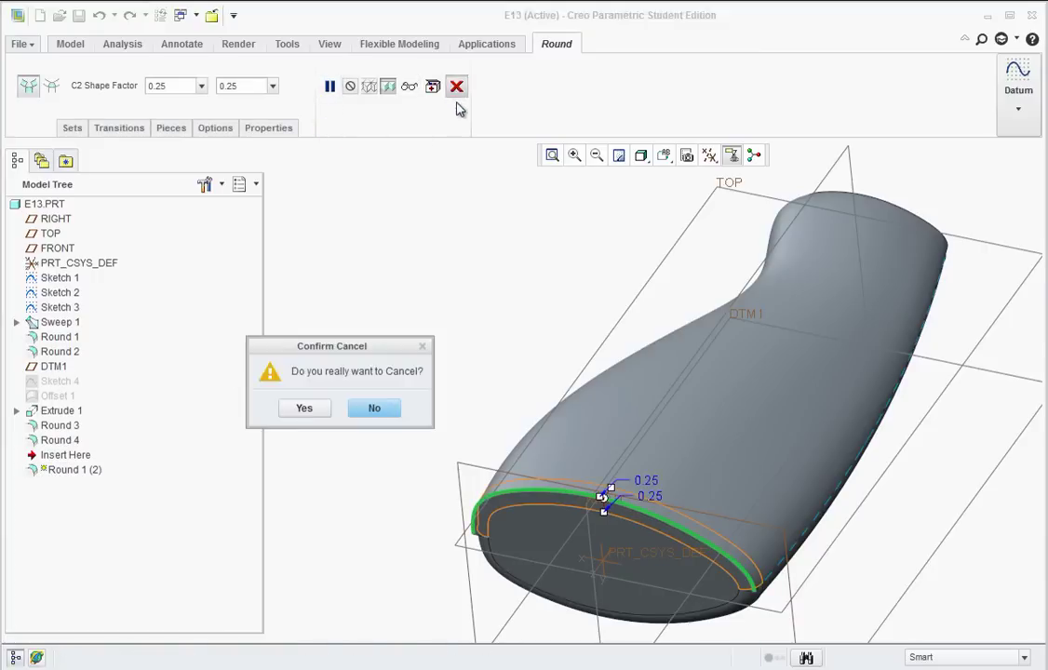
left_click(303, 408)
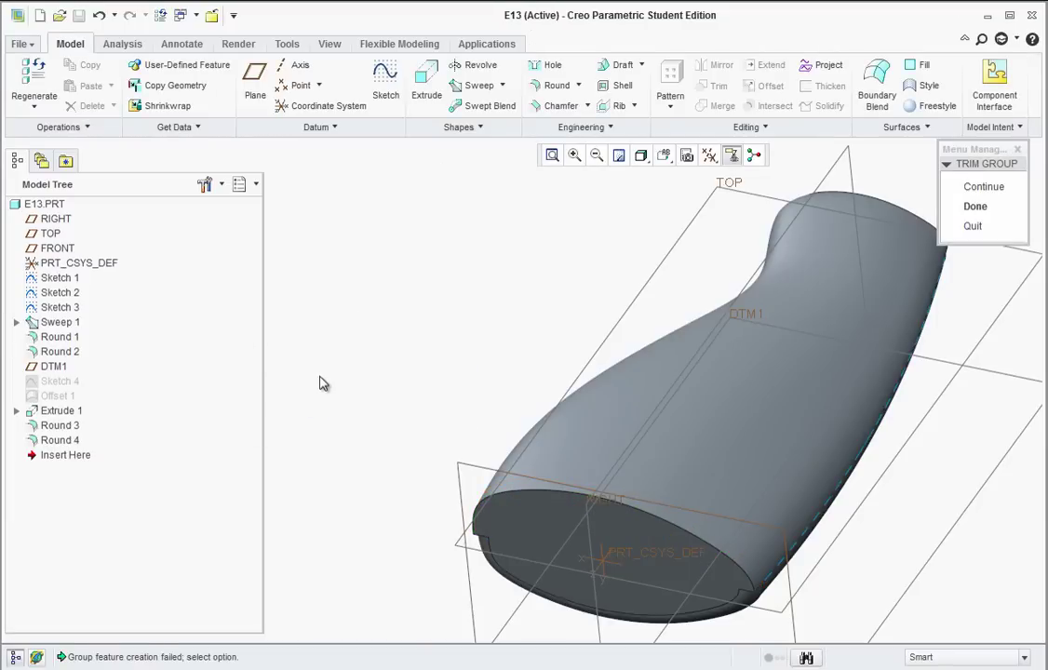
left_click(975, 206)
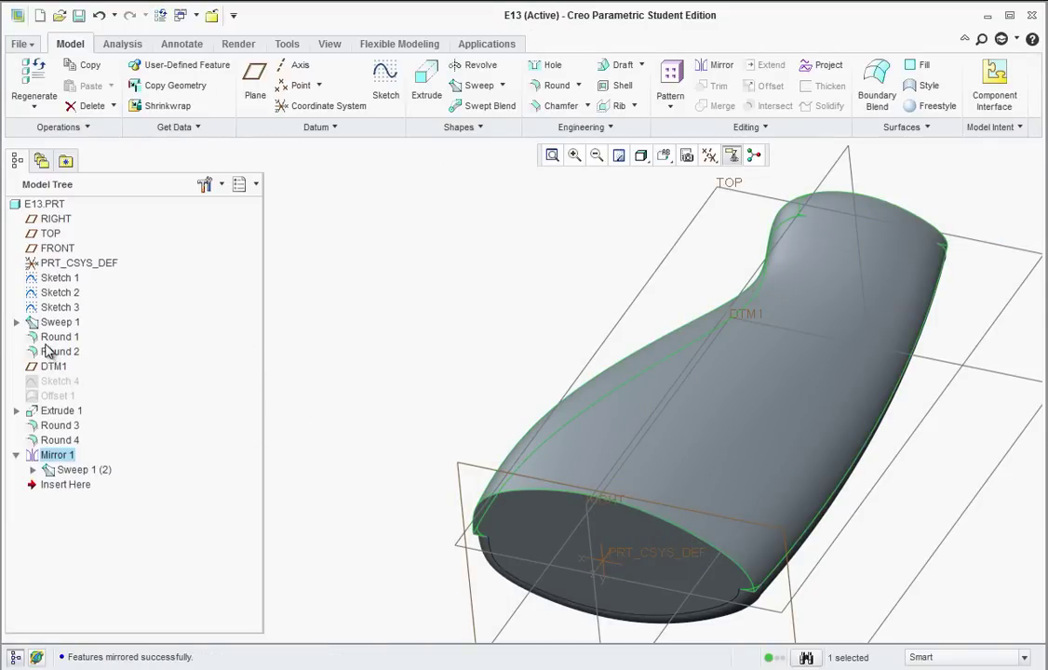
- Inspect Round 1 through Round 4 individually to identify which edges of the original half each one covers
left_click(52, 354)
left_click(51, 337)
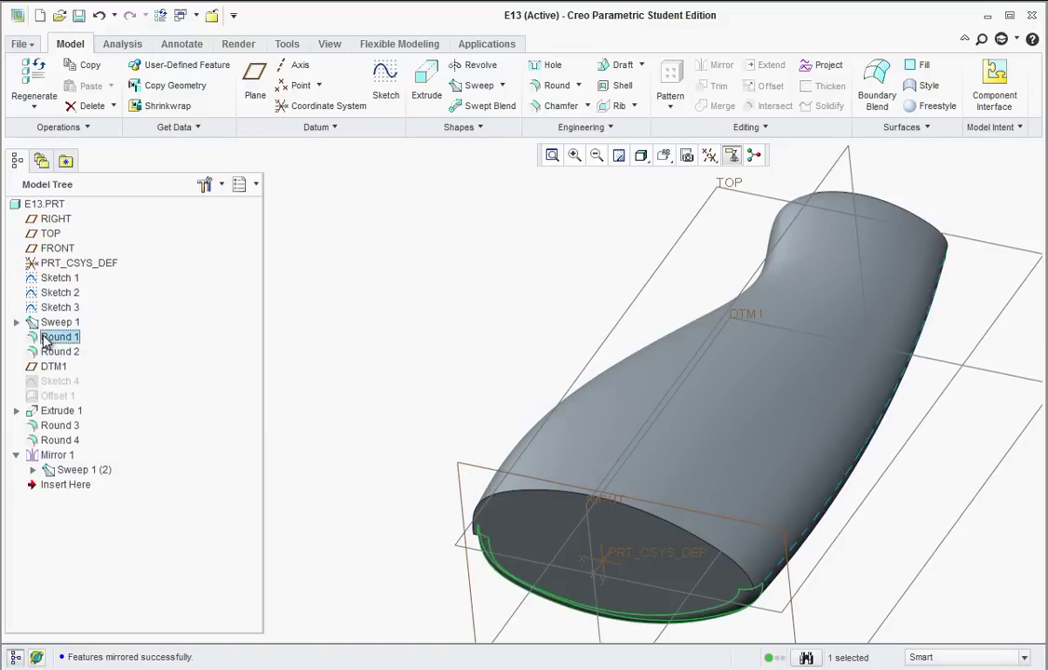
mouse_move(42, 342)
left_mouse_down()
mouse_move(70, 467)
mouse_move(76, 453)
mouse_move(88, 479)
mouse_move(77, 484)
mouse_move(75, 449)
mouse_move(121, 459)
left_mouse_up()
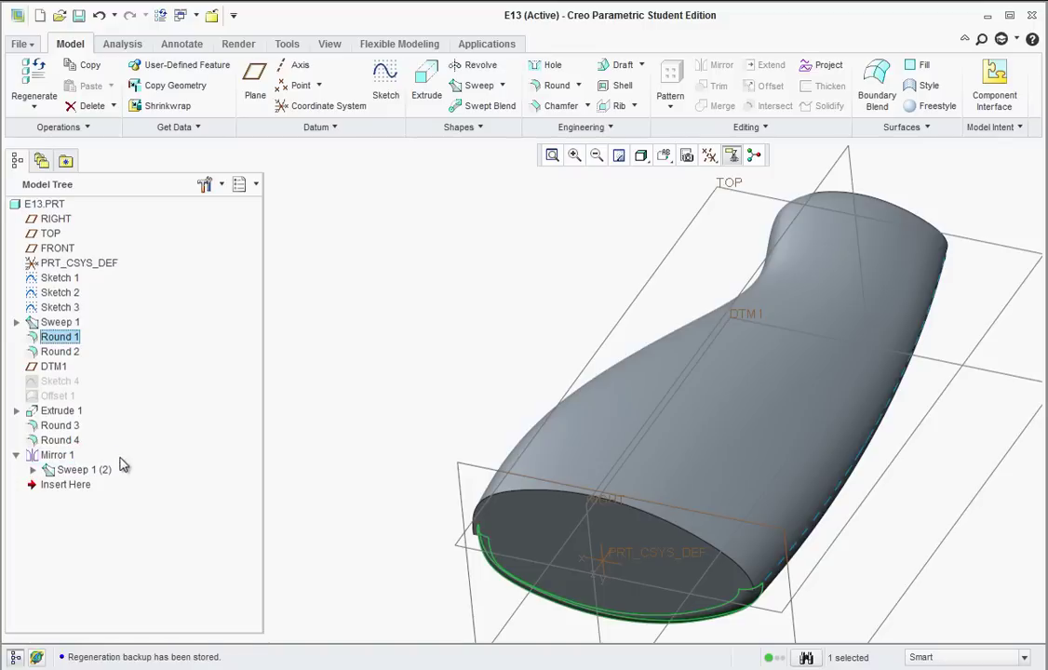
left_click(59, 441)
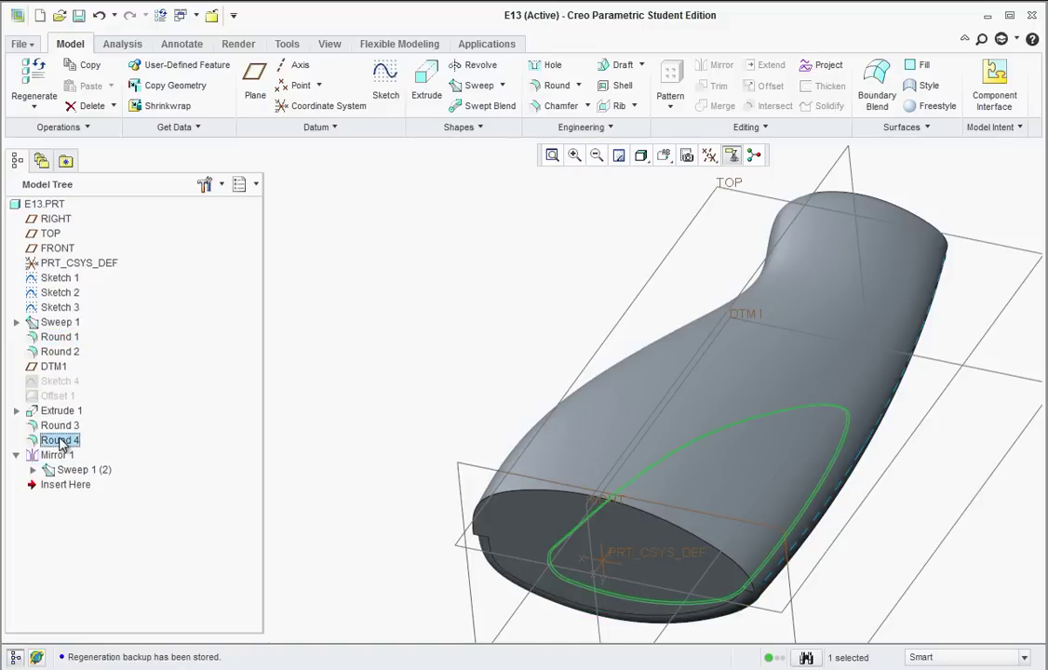
left_click(51, 353)
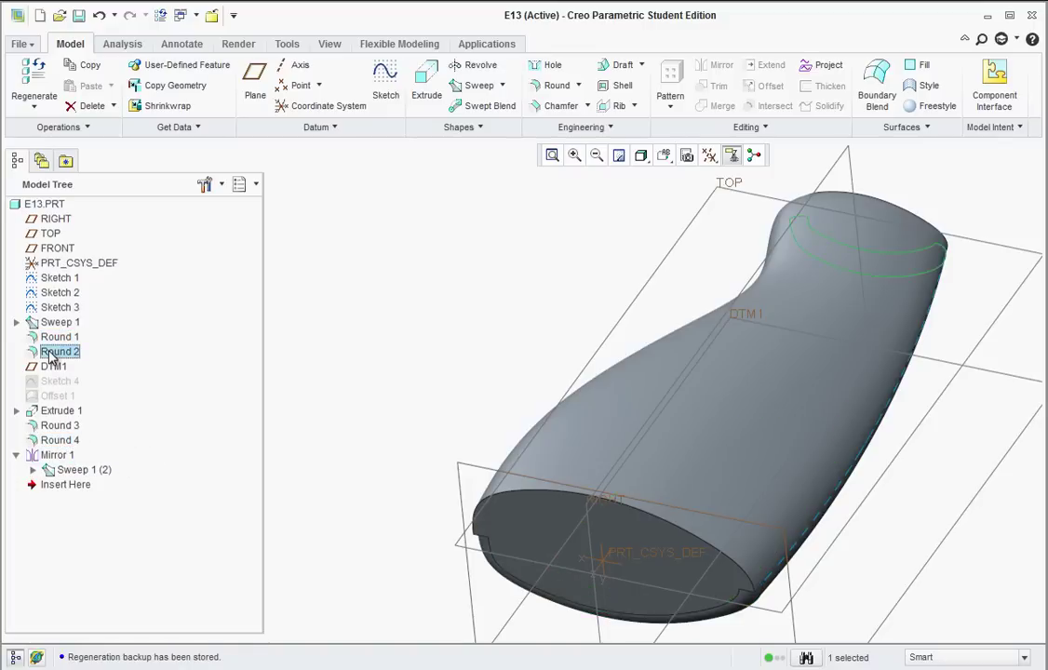
left_click(47, 427)
left_click(51, 438)
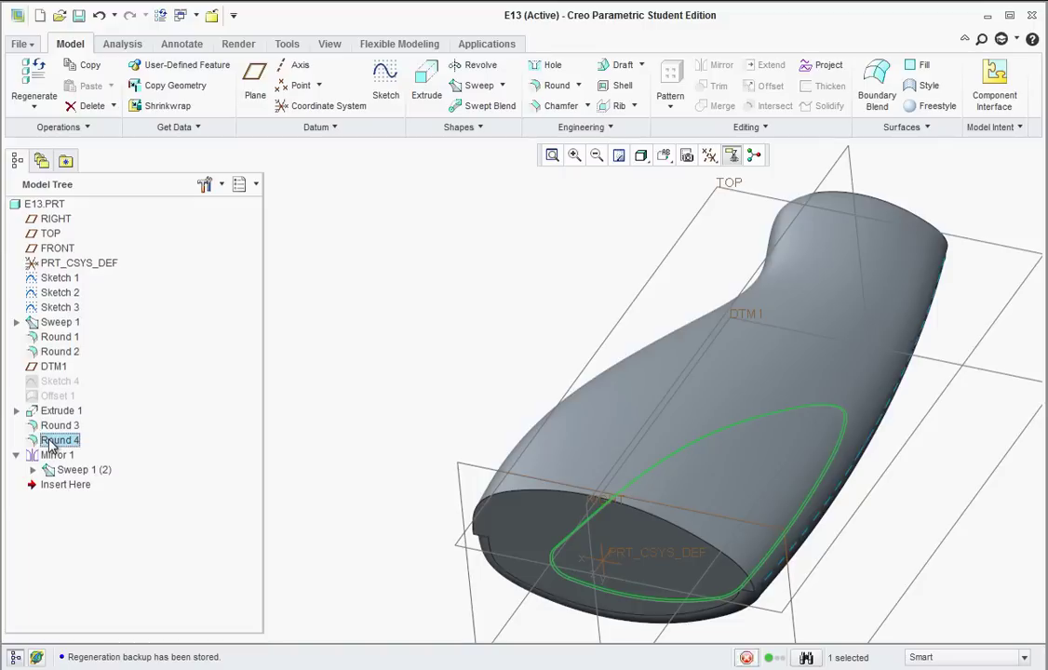
left_click(52, 339)
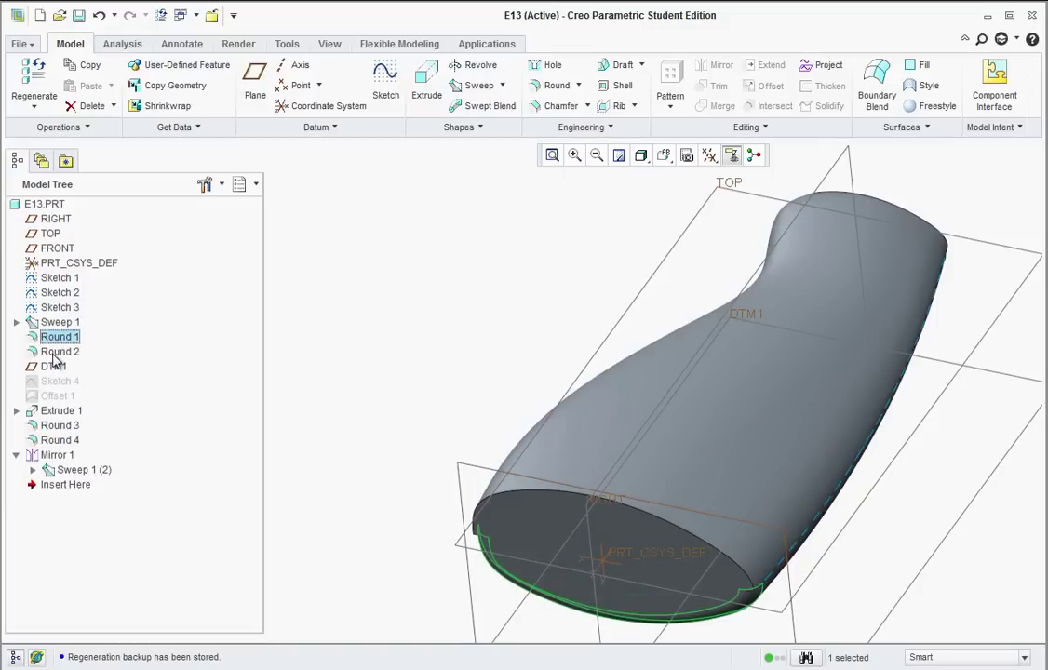
left_click(56, 352)
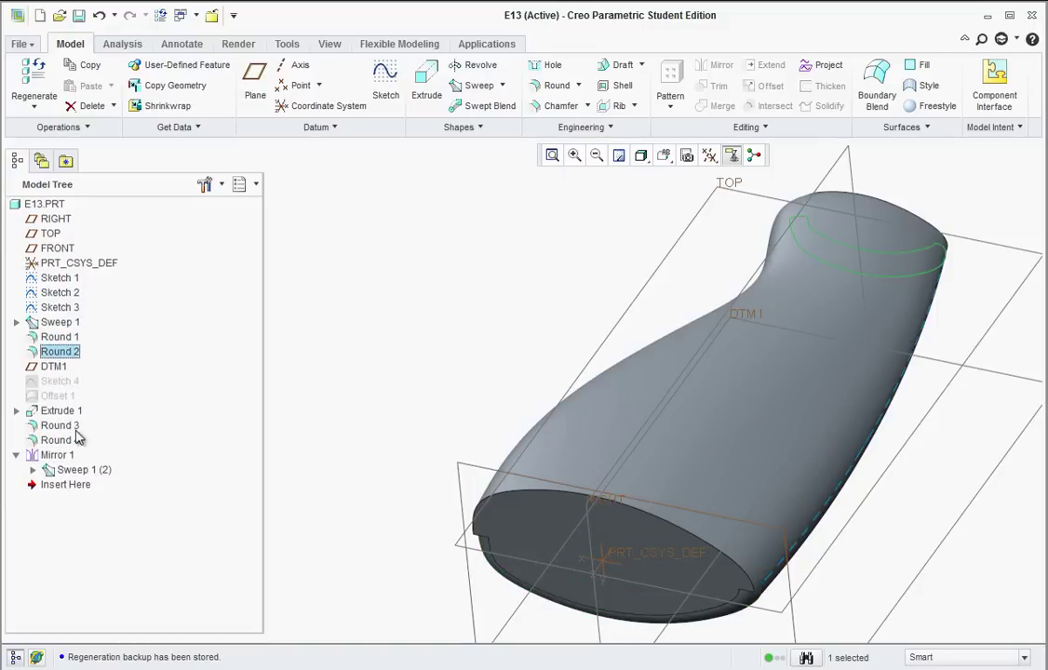
- Delete Round 1 from the base end of the original half of the bottle
scroll(502, 556, "up", 5)
middle_click_drag(544, 475, 633, 612)
left_click(562, 589)
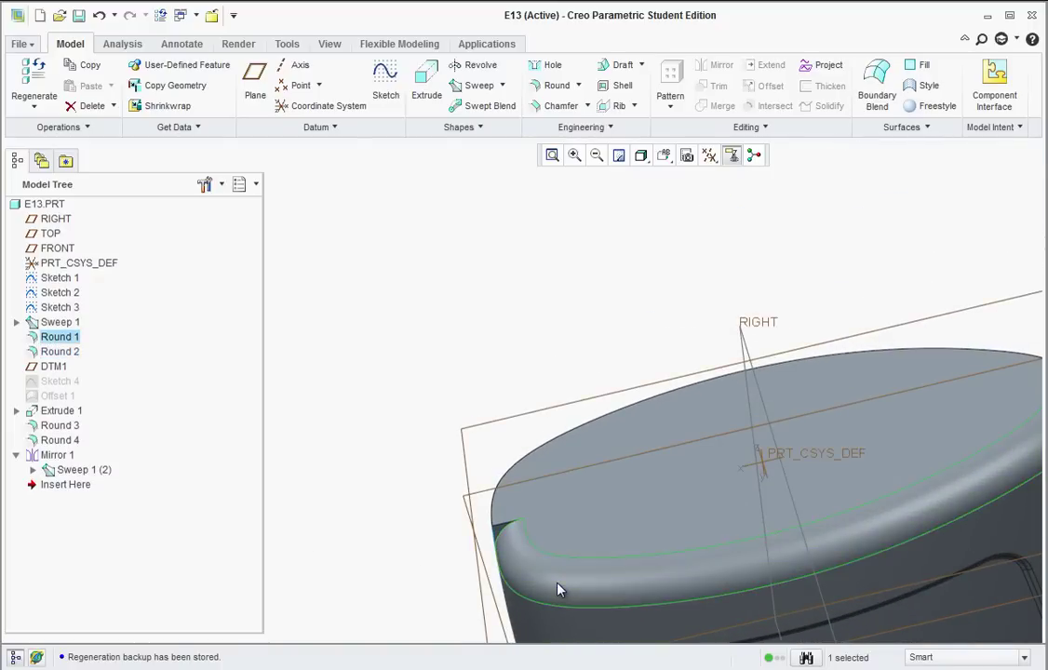
key("Delete")
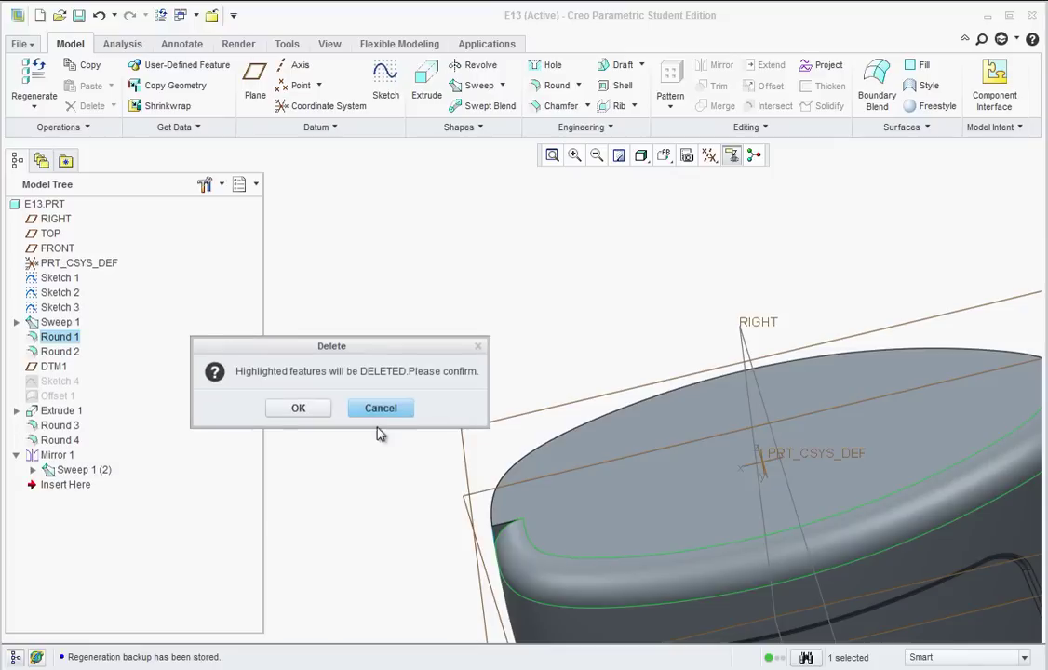
left_click(301, 409)
scroll(376, 465, "down", 3)
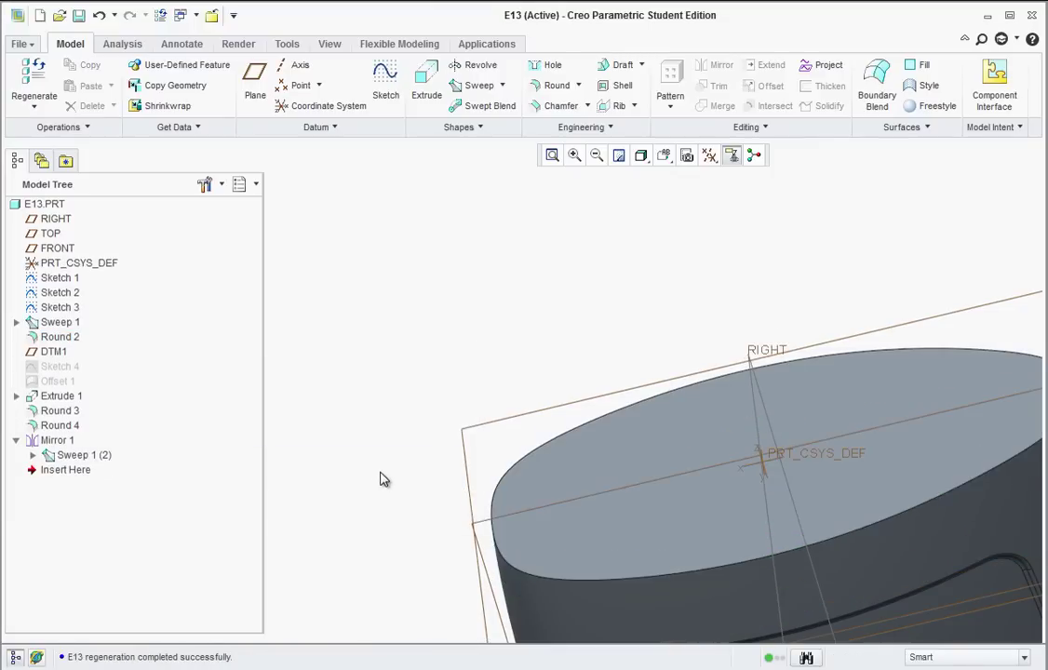
- Delete Round 2 from the neck end of the bottle and accept the regeneration result
mouse_move(382, 480)
middle_mouse_down()
mouse_move(446, 476)
mouse_move(524, 633)
mouse_move(528, 498)
mouse_move(561, 549)
middle_mouse_up()
scroll(551, 625, "up", 10)
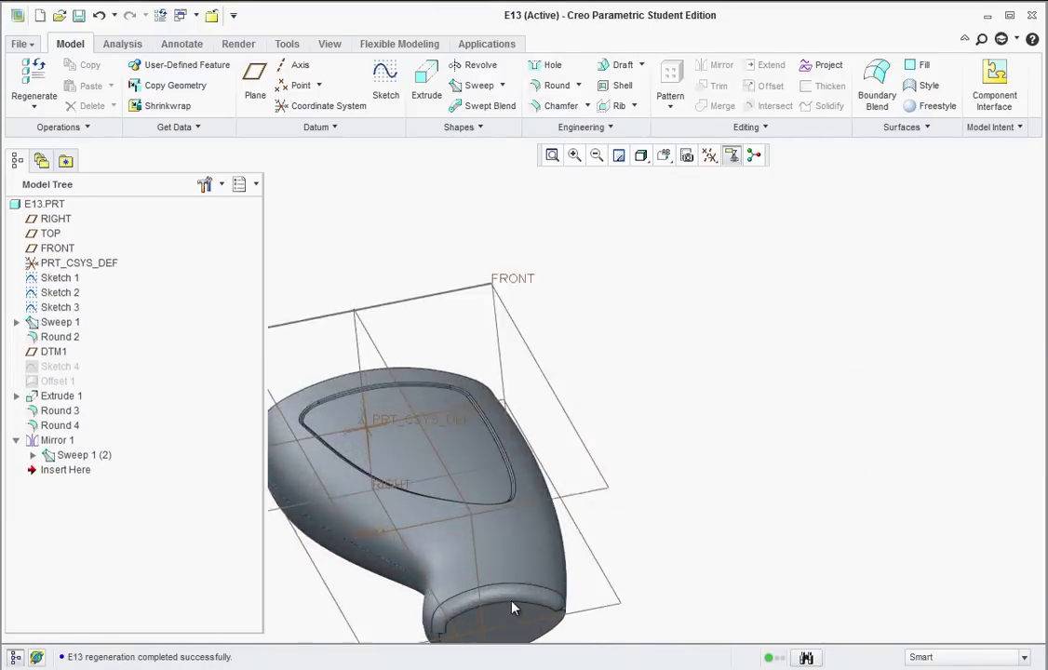
left_click(533, 586)
key("Delete")
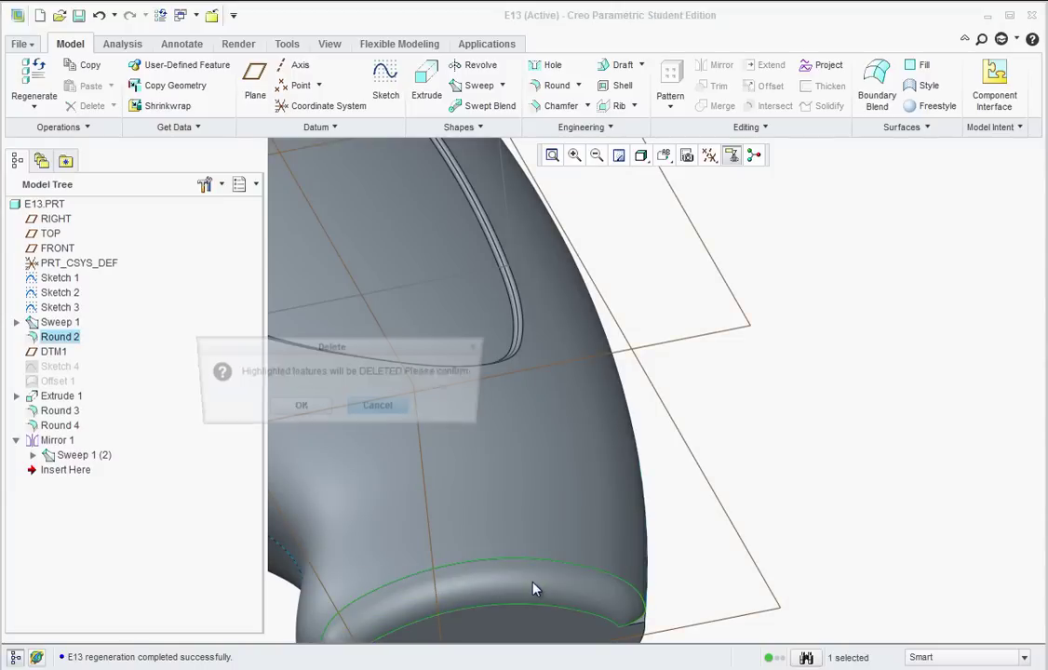
left_click(317, 413)
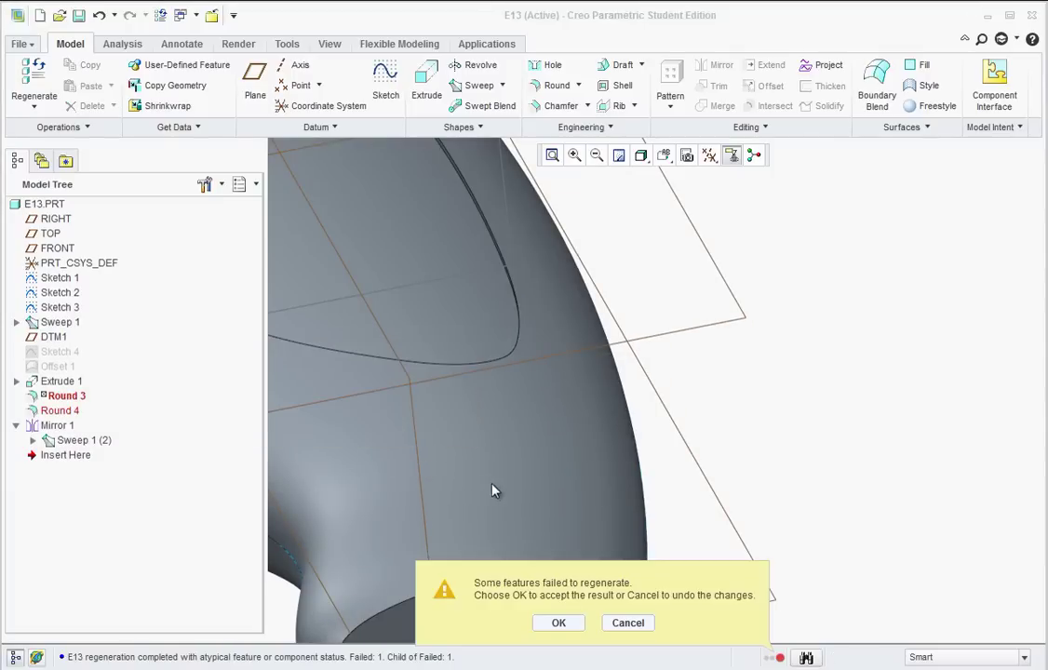
left_click(551, 621)
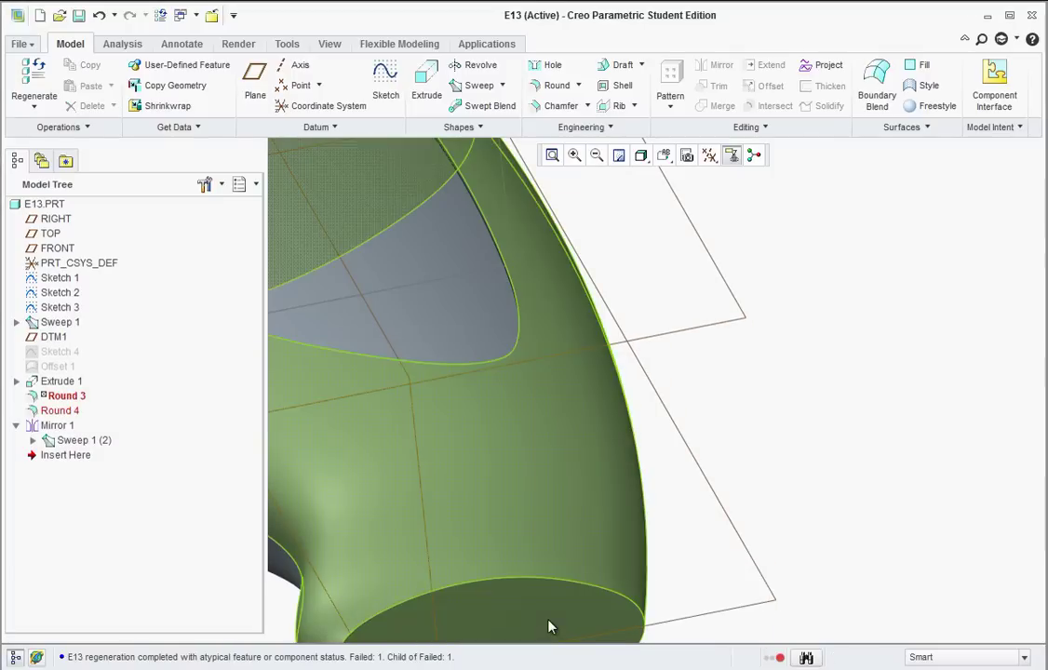
- Delete Round 4 and Round 3, the rounds on the label recess
left_click(65, 397)
scroll(402, 462, "down", 8)
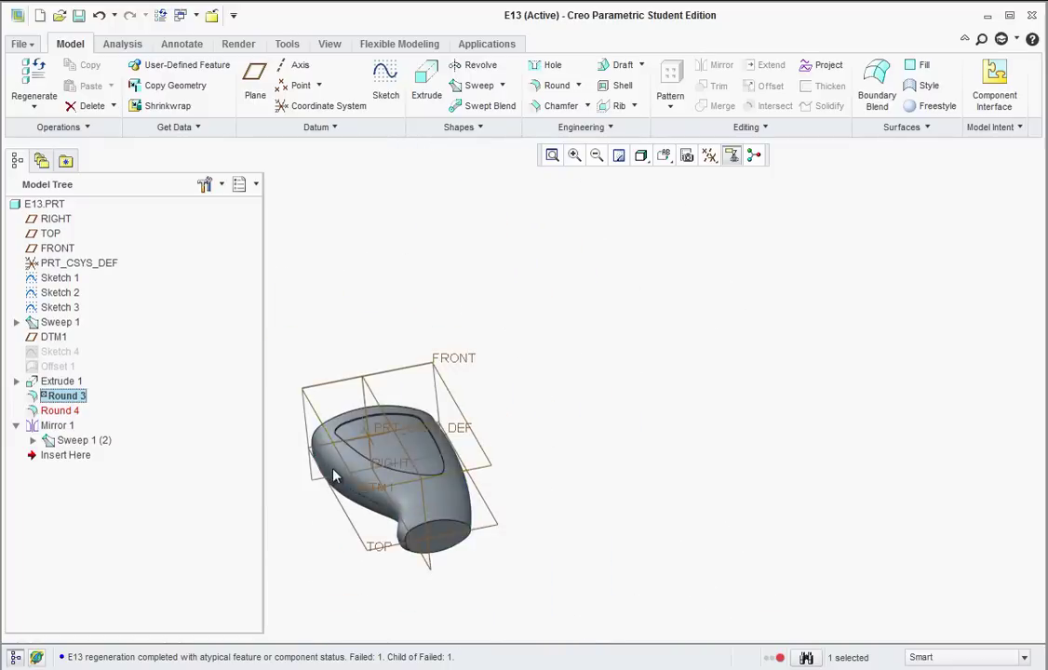
scroll(334, 475, "up", 3)
left_click(54, 413)
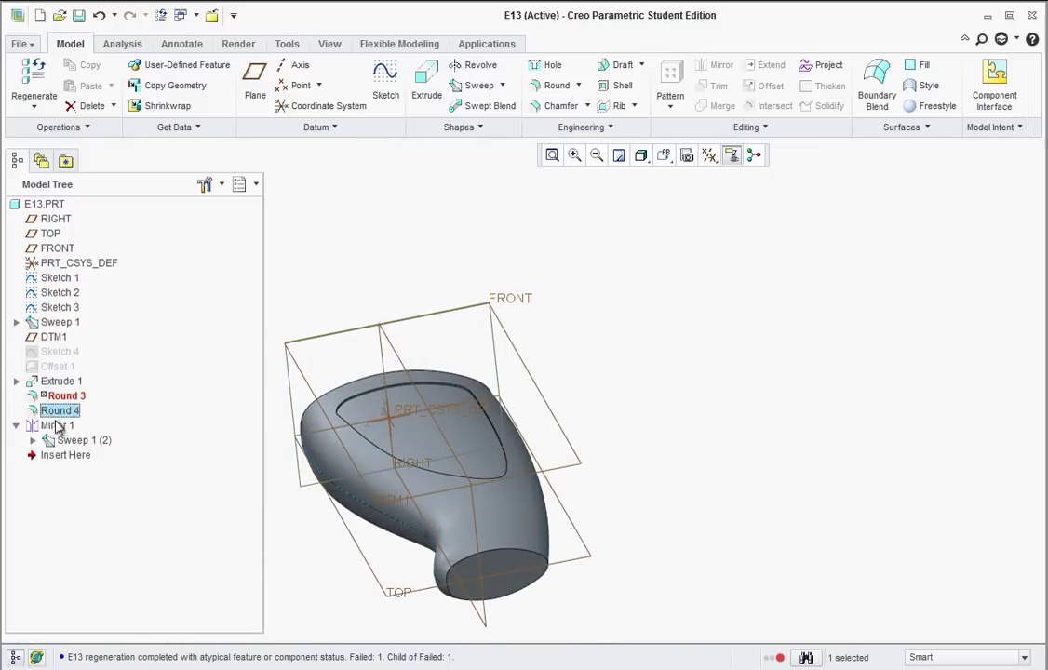
key("Delete")
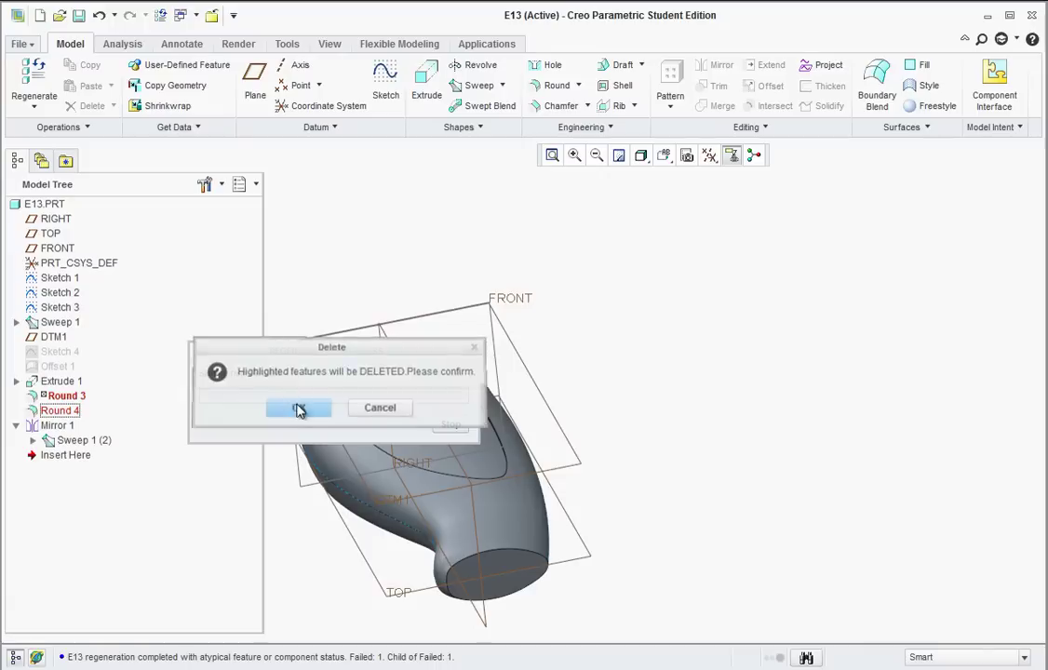
left_click(299, 406)
left_click(67, 395)
key("Delete")
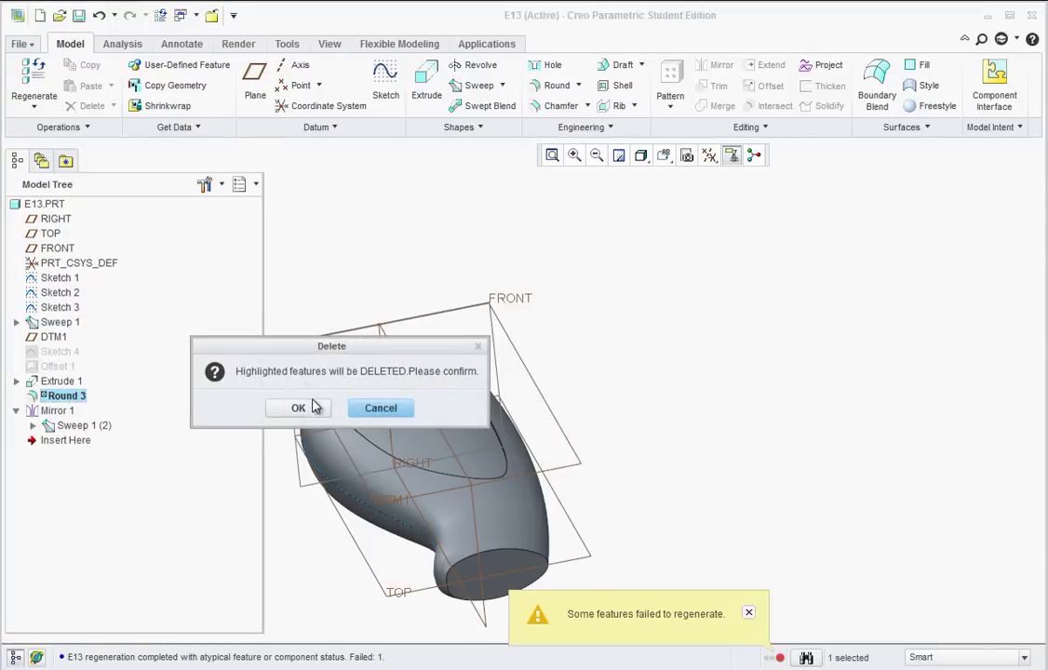
left_click(312, 407)
- Start a new round using a C2 Continuous profile with a shape factor of 0.25
middle_click_drag(533, 502, 680, 519)
scroll(464, 519, "up", 5)
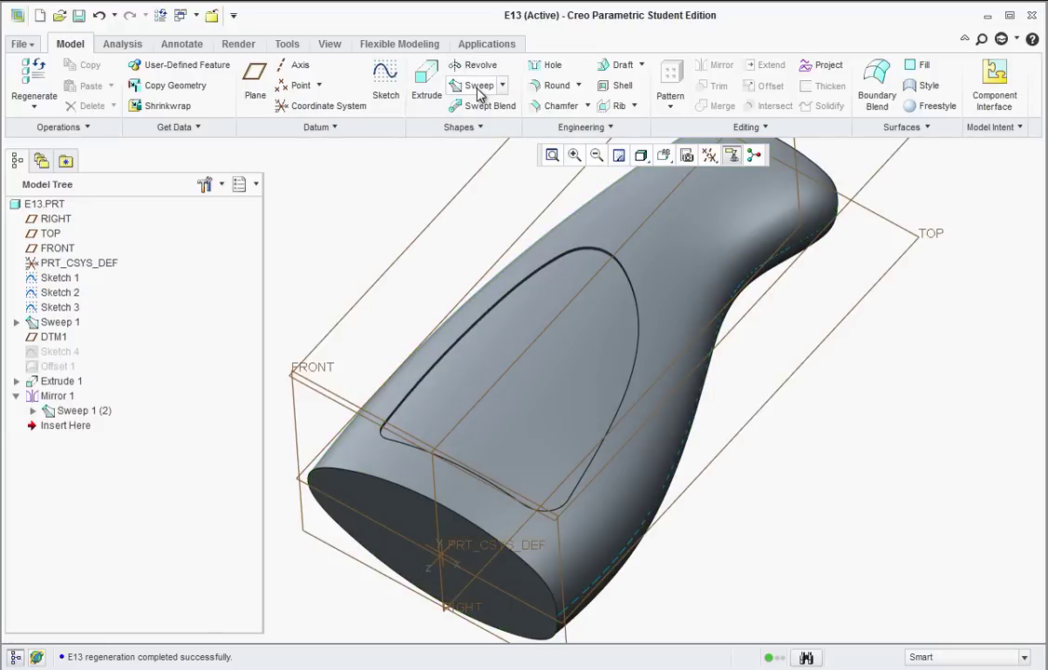
left_click(553, 85)
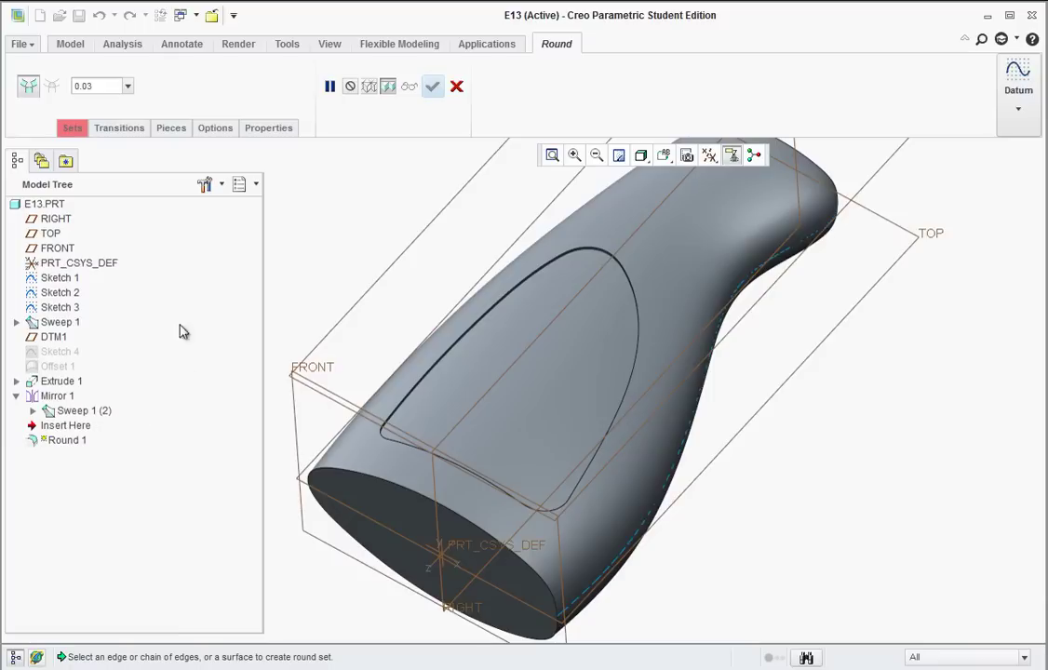
left_click(72, 128)
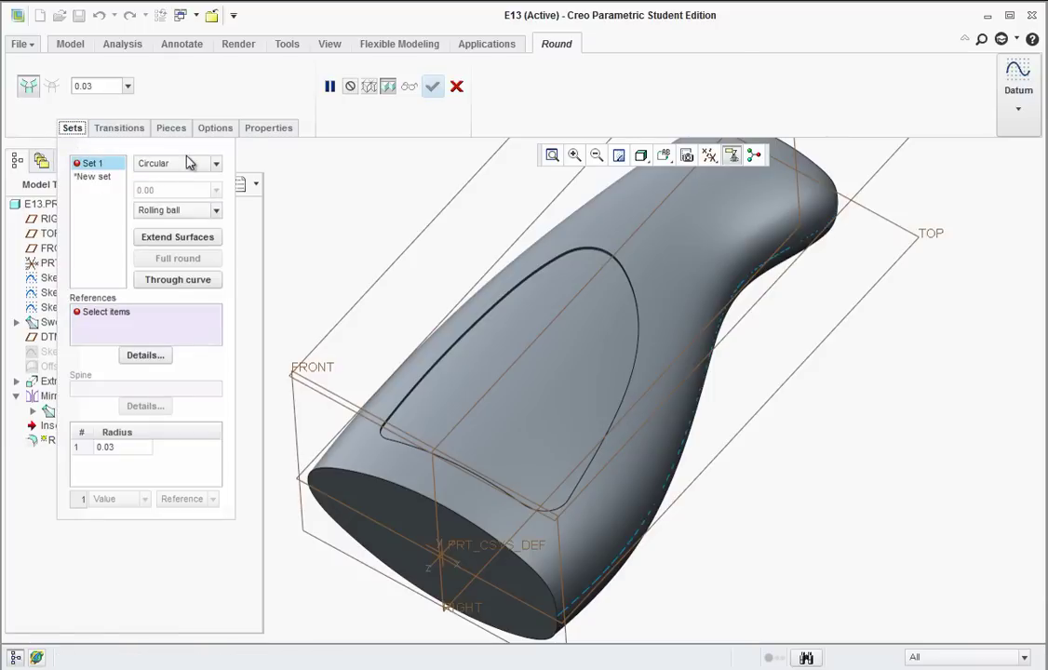
left_click(187, 163)
left_click(173, 207)
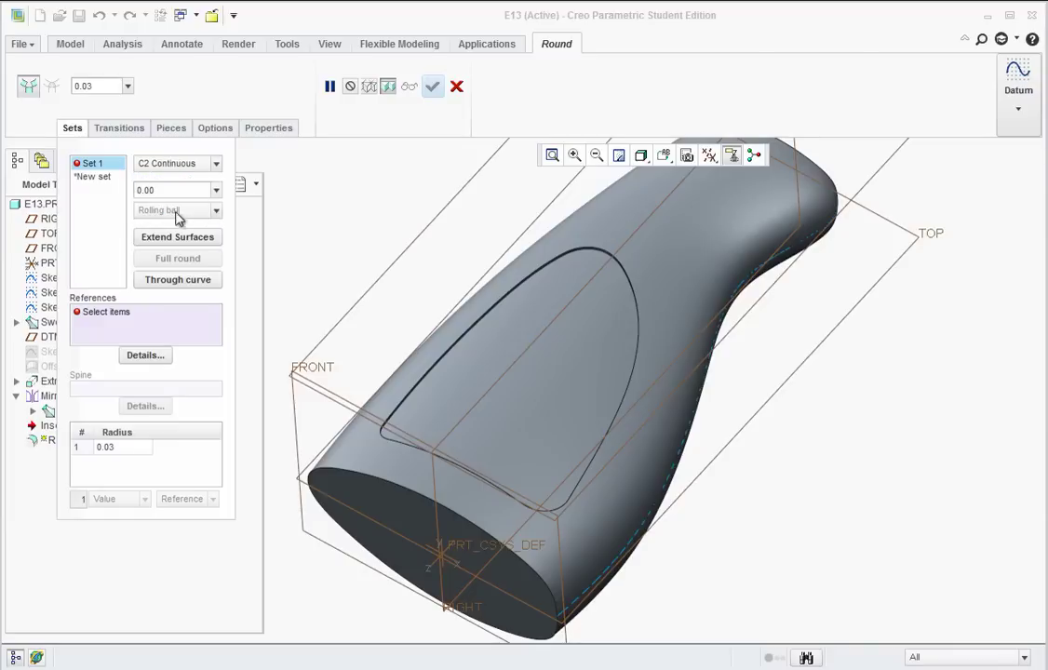
key("BackSpace")
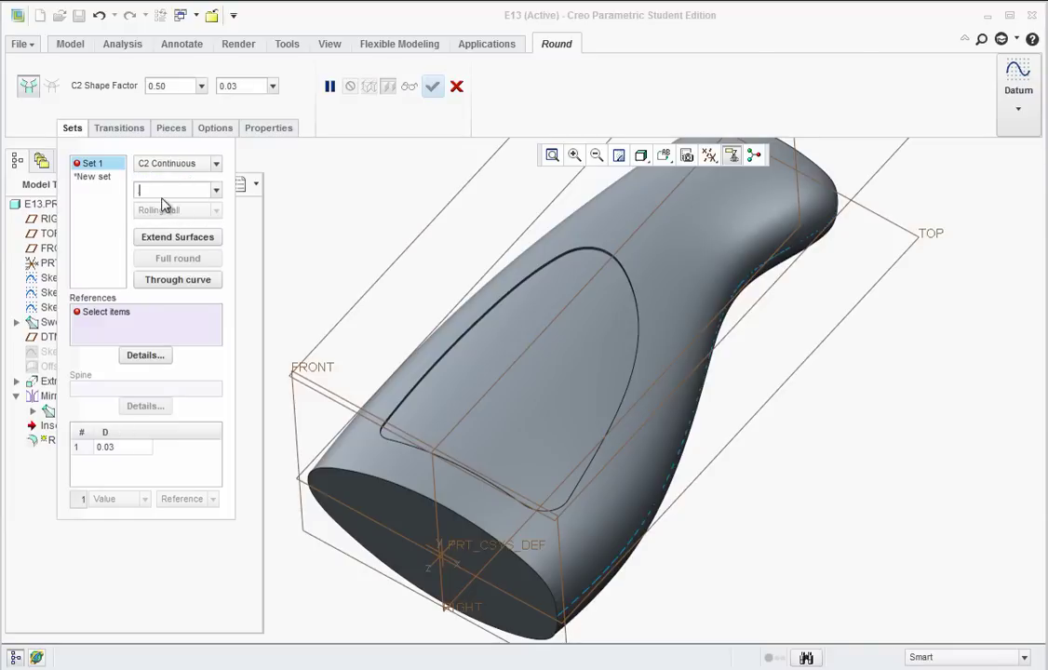
type(".25")
key("Return")
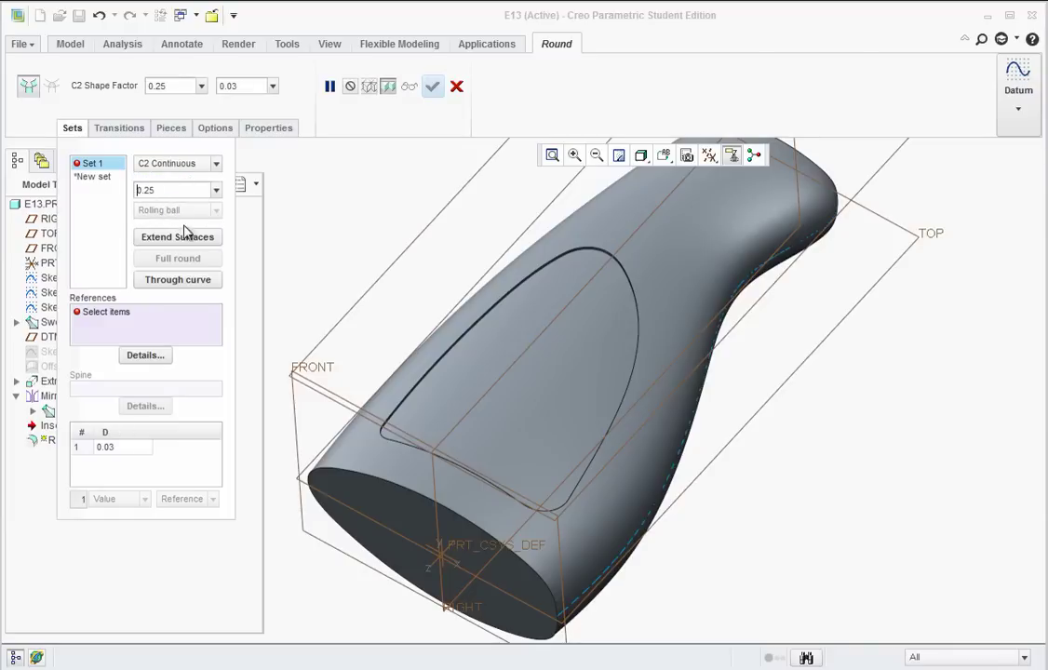
- Apply the round to the base-end edge of the full bottle with a D value of 0.25
left_click(414, 496)
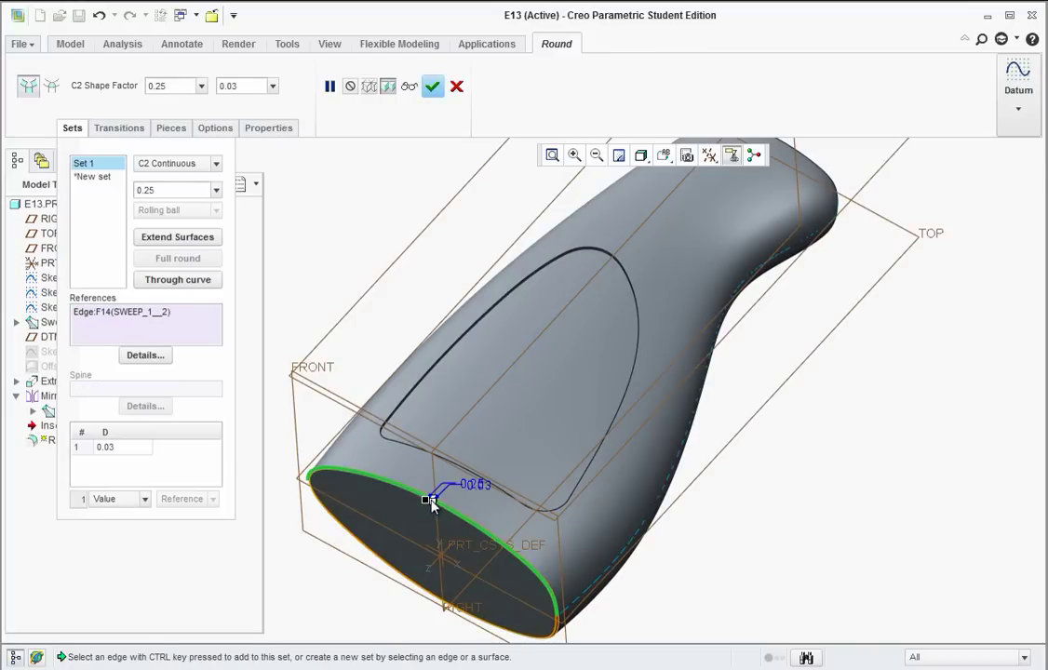
scroll(430, 498, "down", 3)
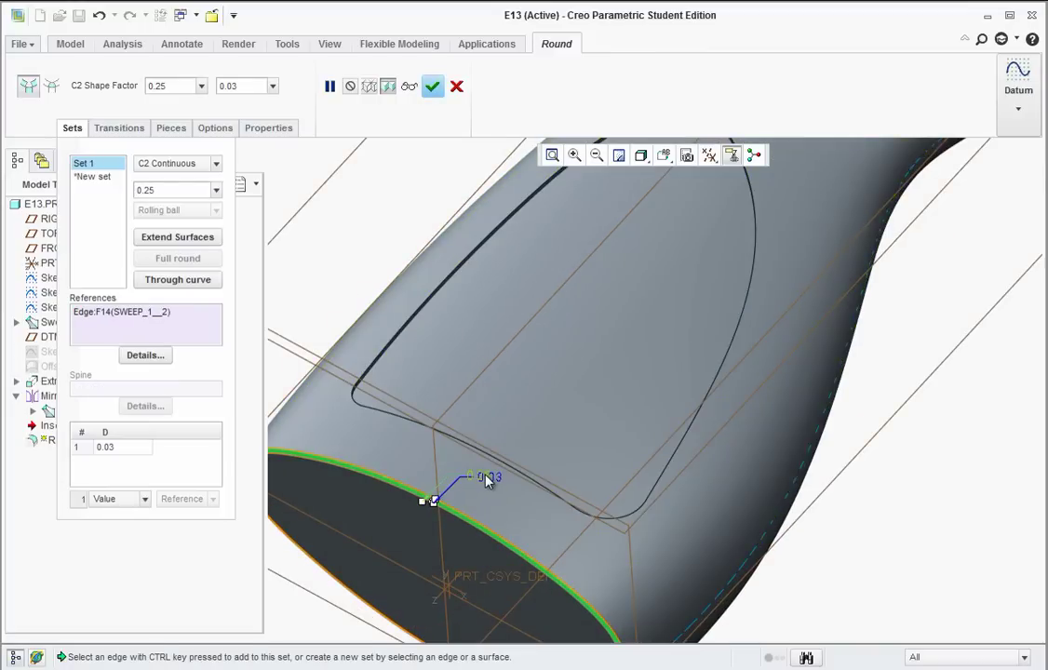
scroll(416, 501, "down", 3)
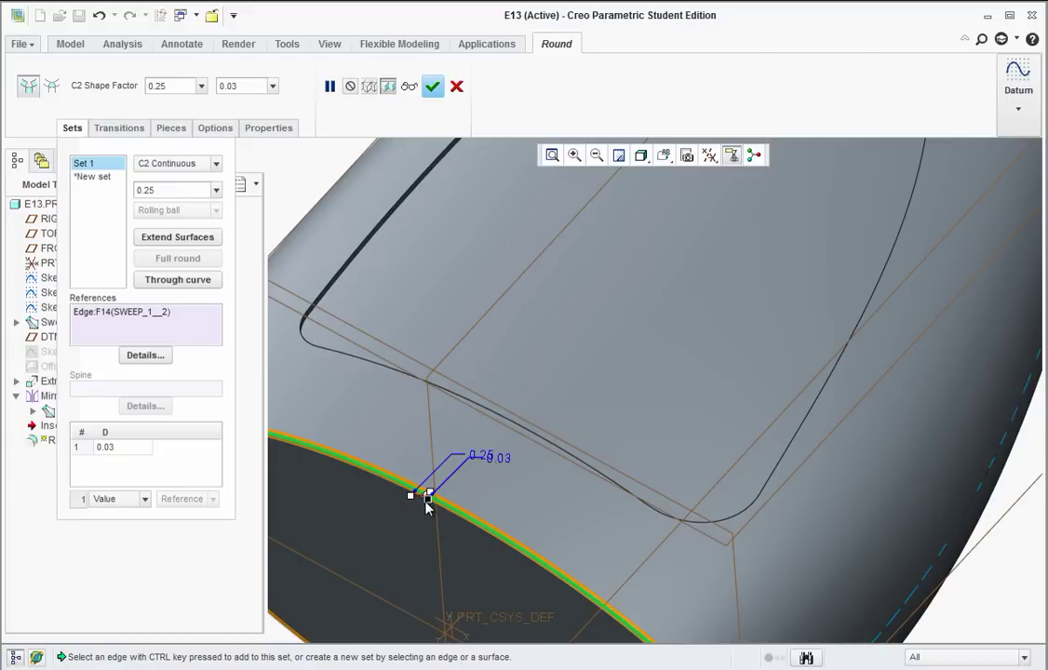
double_click(500, 457)
key("BackSpace")
type("0.25")
key("Return")
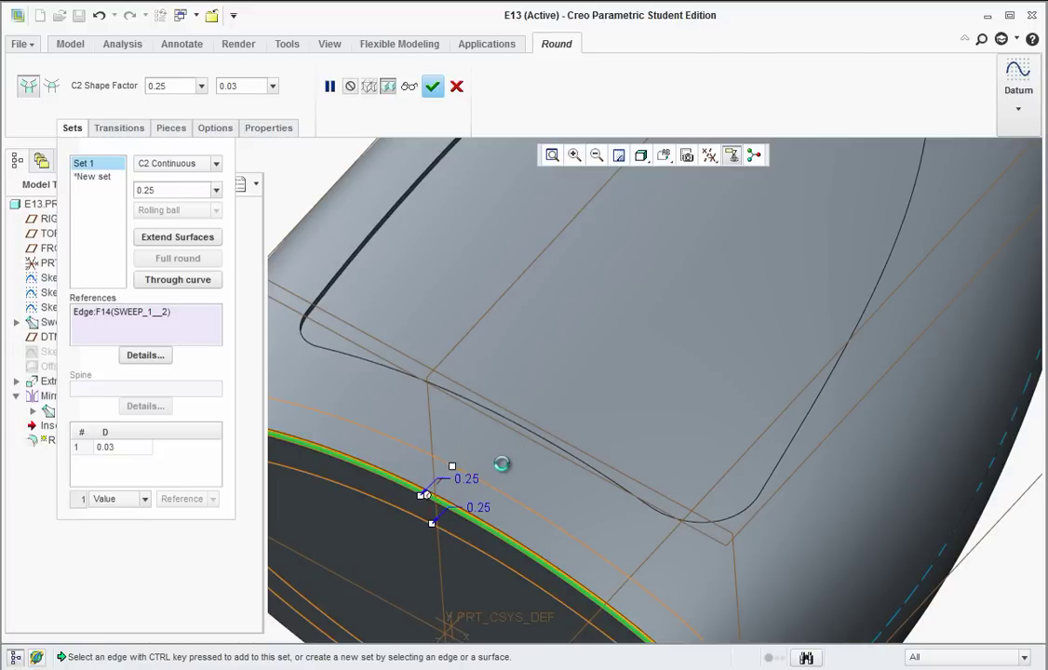
- Add the neck-end edge as a second round set with C2 shape factor 0.125 and D 0.125, and complete the round
scroll(521, 516, "up", 5)
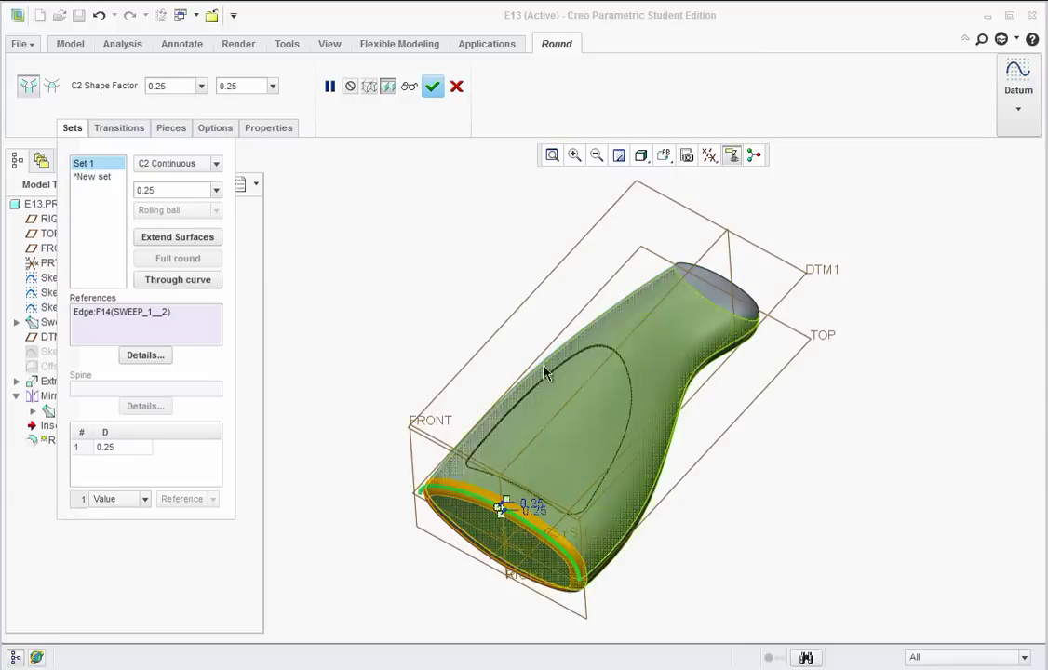
left_click(714, 275)
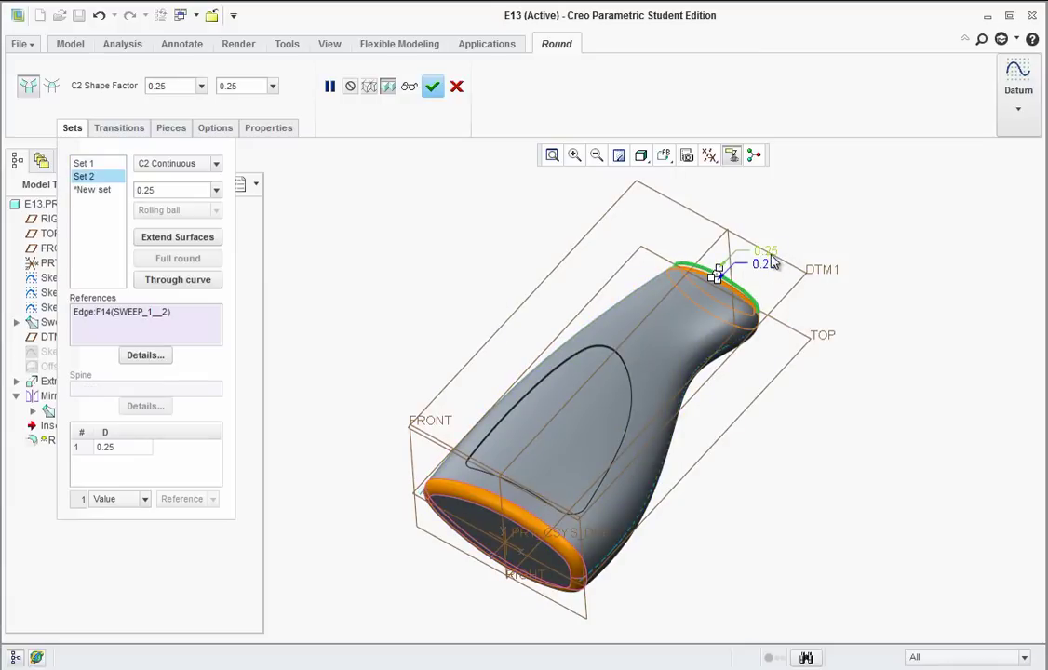
double_click(768, 252)
type(".125")
key("Return")
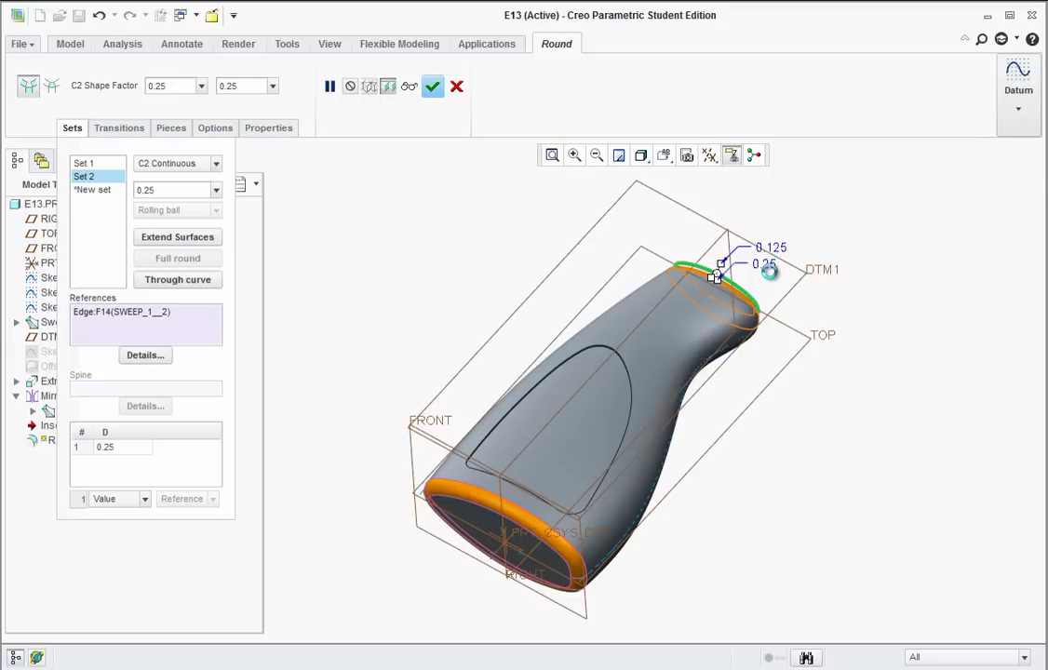
double_click(764, 264)
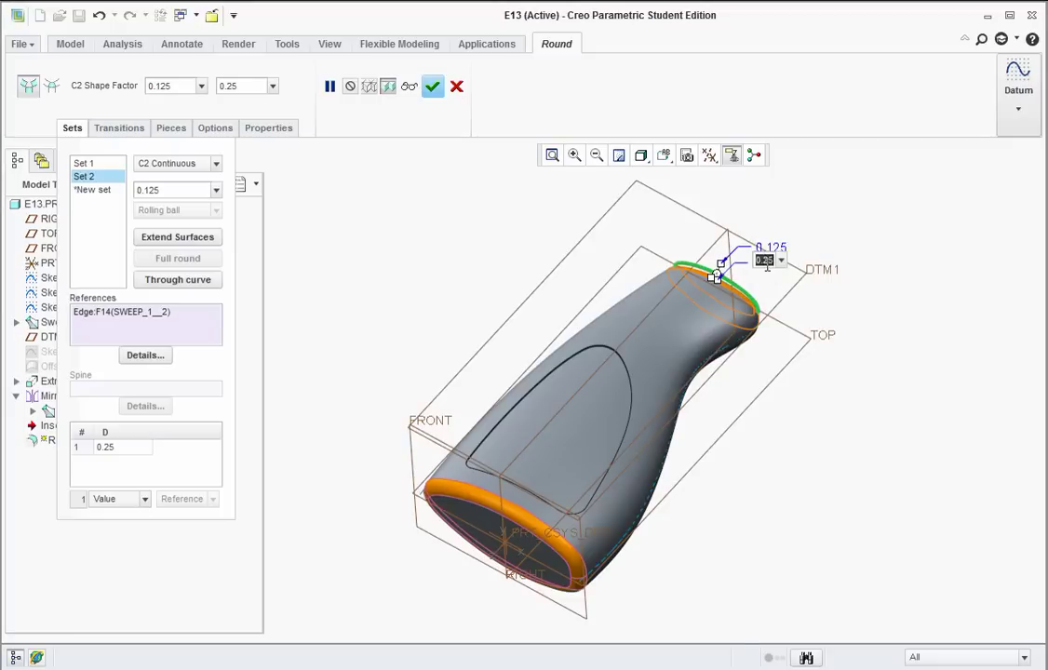
type(".125")
key("Return")
left_click(432, 86)
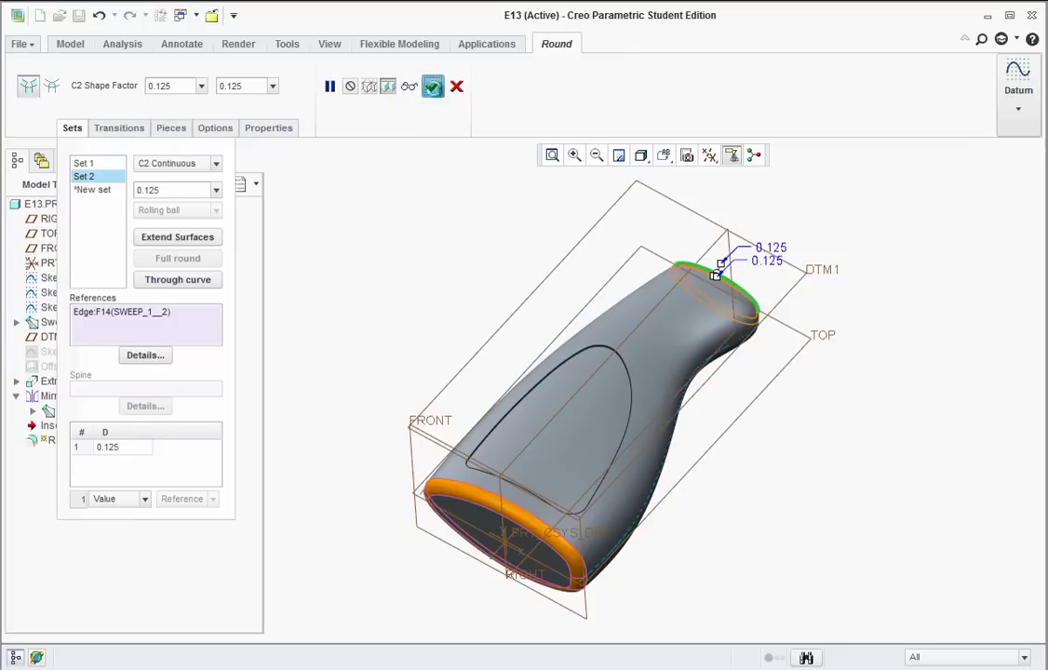
left_click(425, 258)
- Hide all datum axes, points, coordinate systems and planes in the model view
scroll(558, 436, "down", 5)
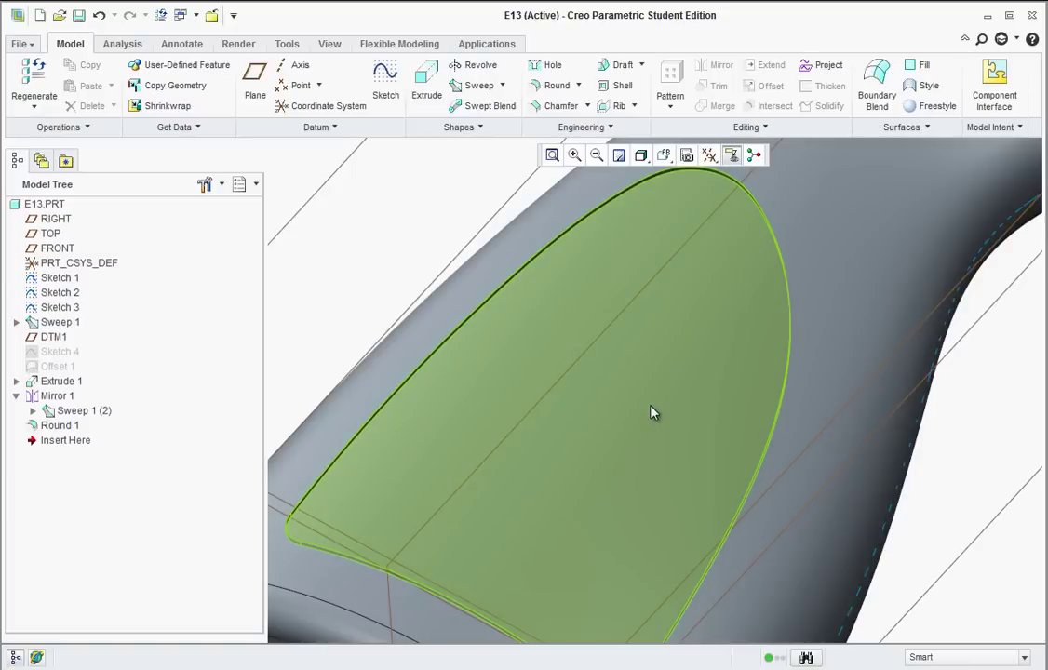
scroll(651, 412, "up", 2)
mouse_move(606, 496)
middle_mouse_down()
mouse_move(607, 460)
mouse_move(542, 466)
mouse_move(612, 461)
middle_mouse_up()
scroll(651, 400, "up", 3)
mouse_move(693, 344)
middle_mouse_down()
mouse_move(745, 410)
mouse_move(792, 320)
mouse_move(793, 280)
mouse_move(791, 312)
mouse_move(717, 307)
middle_mouse_up()
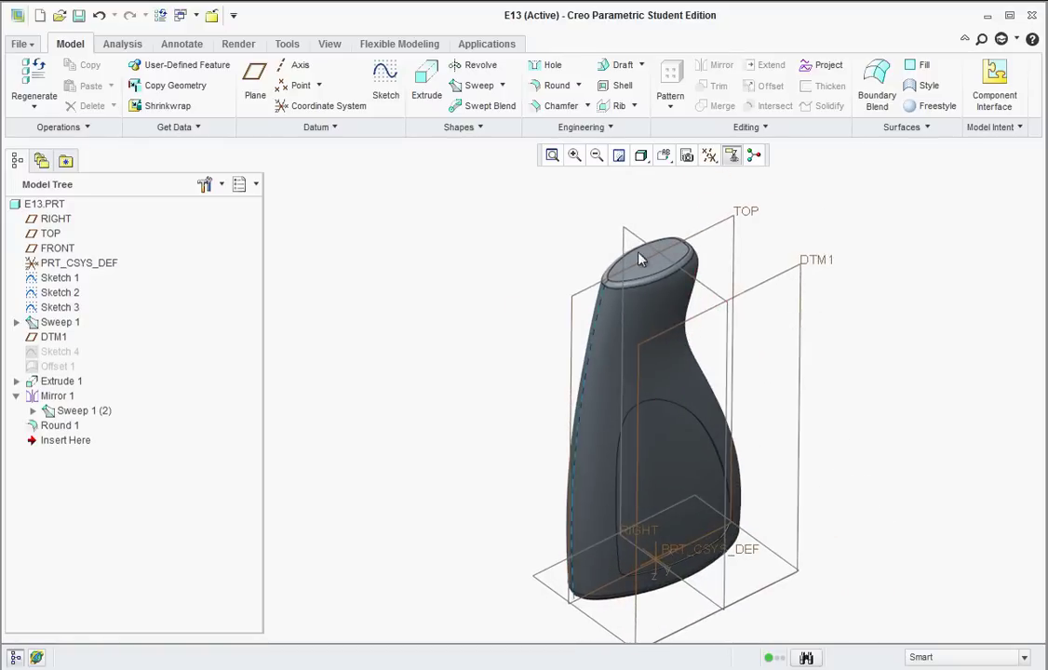
scroll(716, 343, "down", 3)
left_click(731, 155)
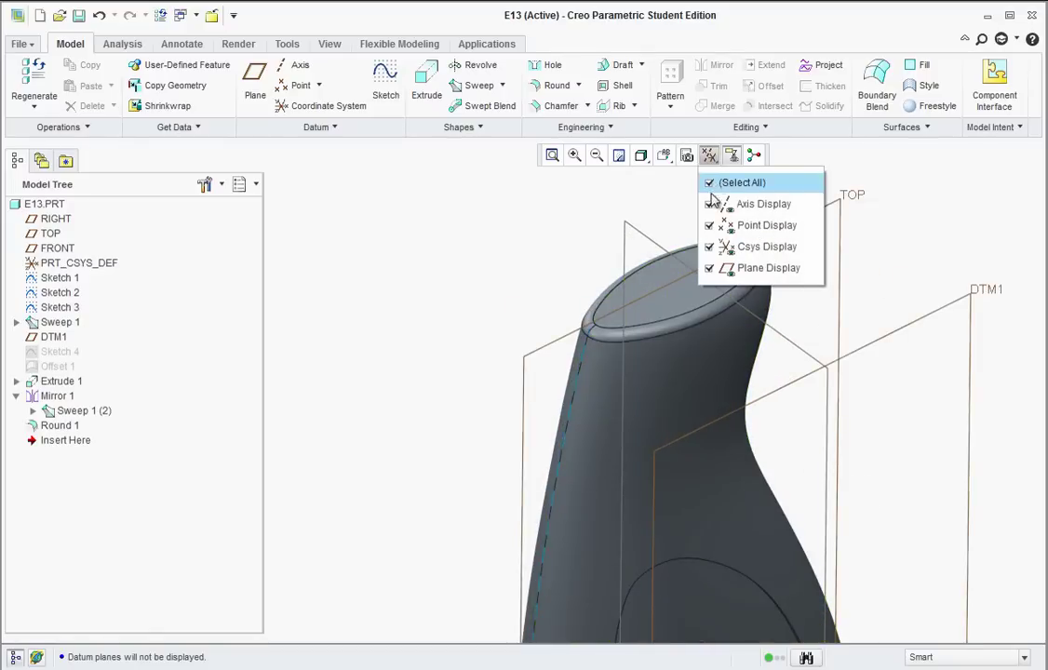
left_click(735, 182)
- Sketch a circle on the flat neck-end face, centred at the intersection of the sketch references and kept inside the rounded rim
left_click(664, 293)
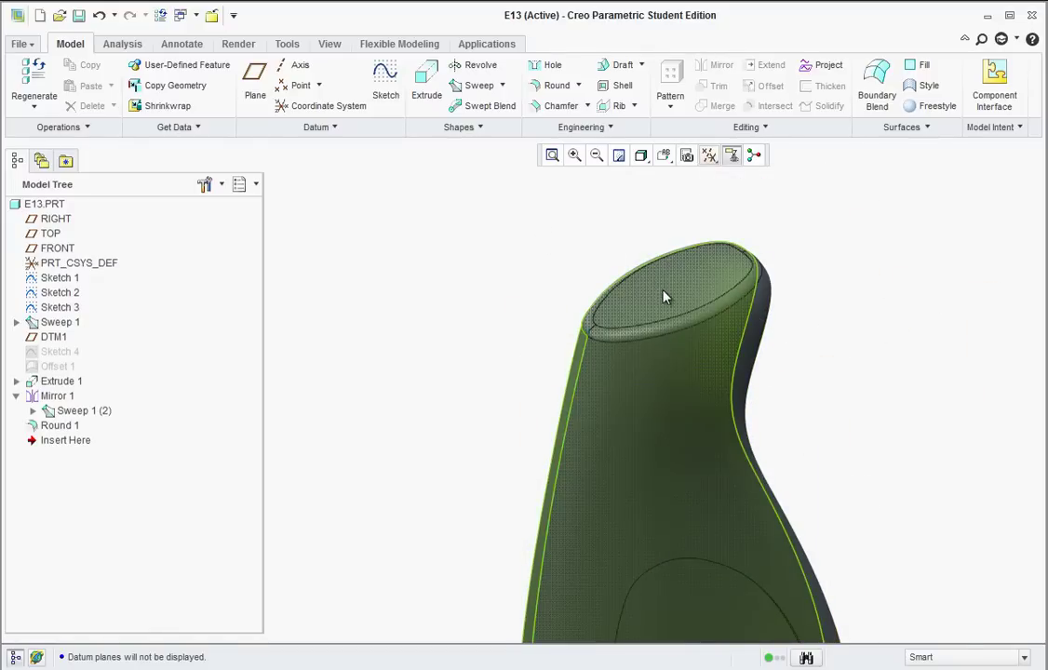
left_click(675, 298)
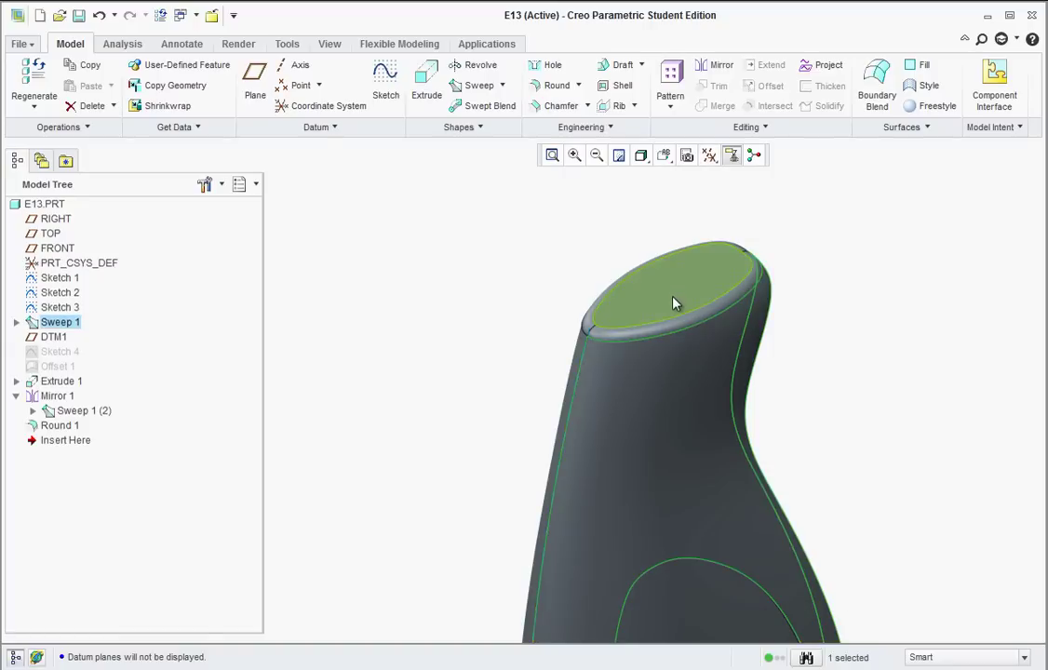
left_click(384, 79)
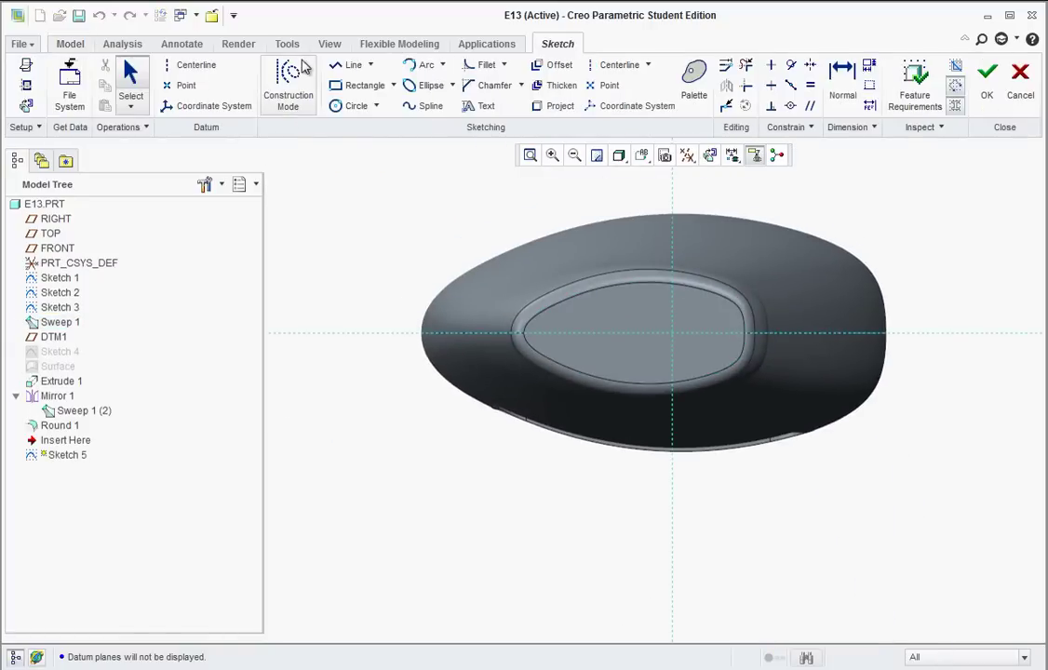
left_click(355, 106)
scroll(671, 337, "up", 3)
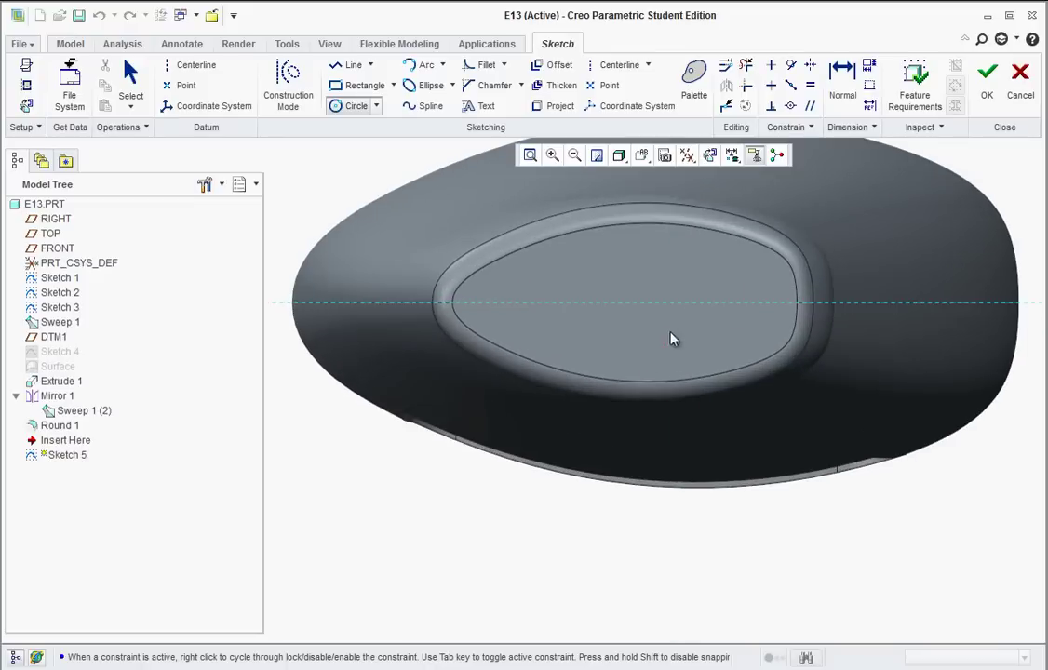
left_click(684, 302)
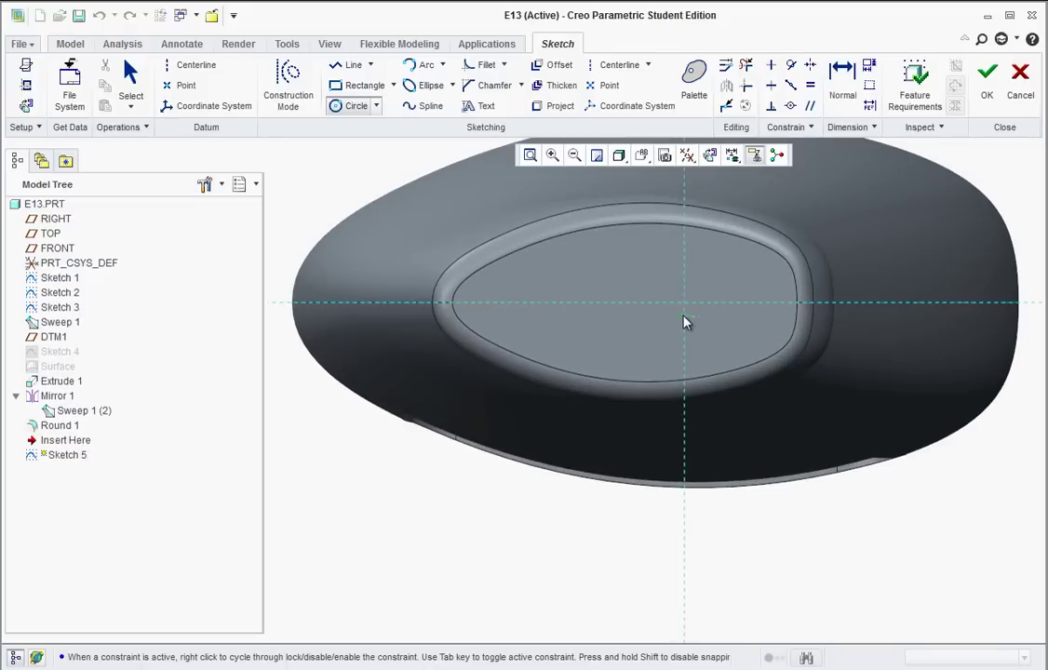
left_click(684, 370)
scroll(684, 371, "down", 3)
middle_click_drag(615, 409, 728, 376)
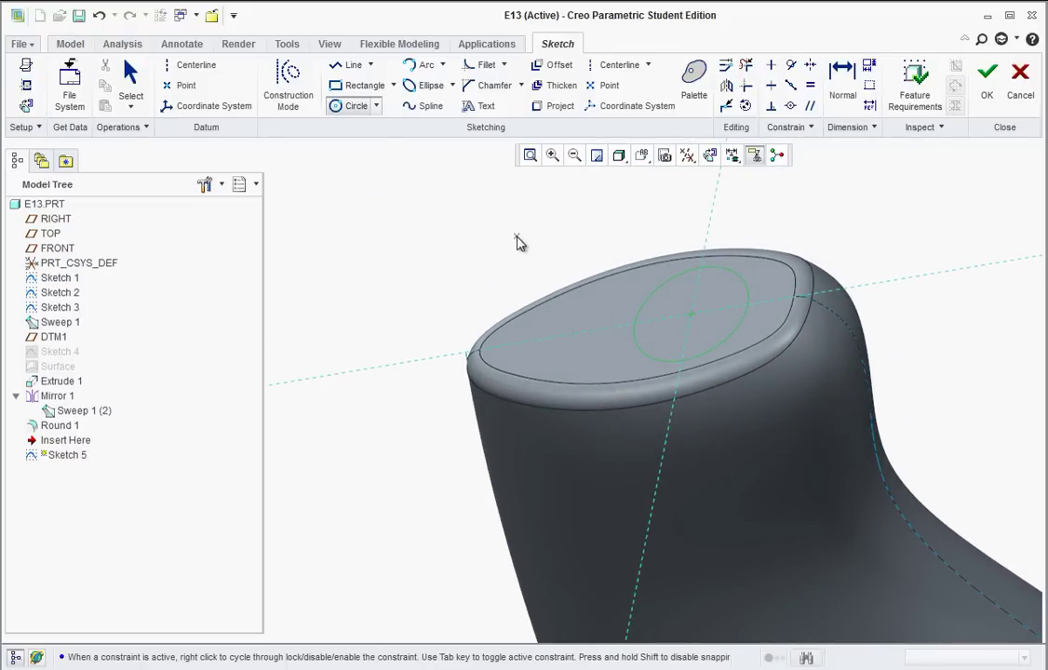
- Set the diameter of the circle on the neck-end face to 0.75 and complete the sketch
middle_click(519, 243)
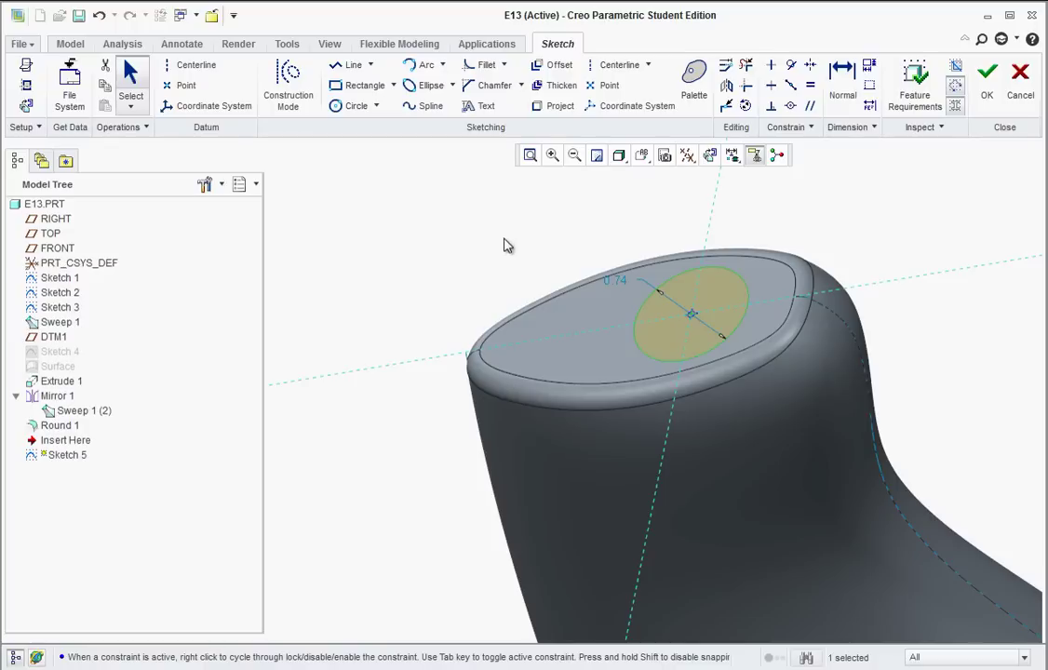
double_click(615, 285)
type("0.15")
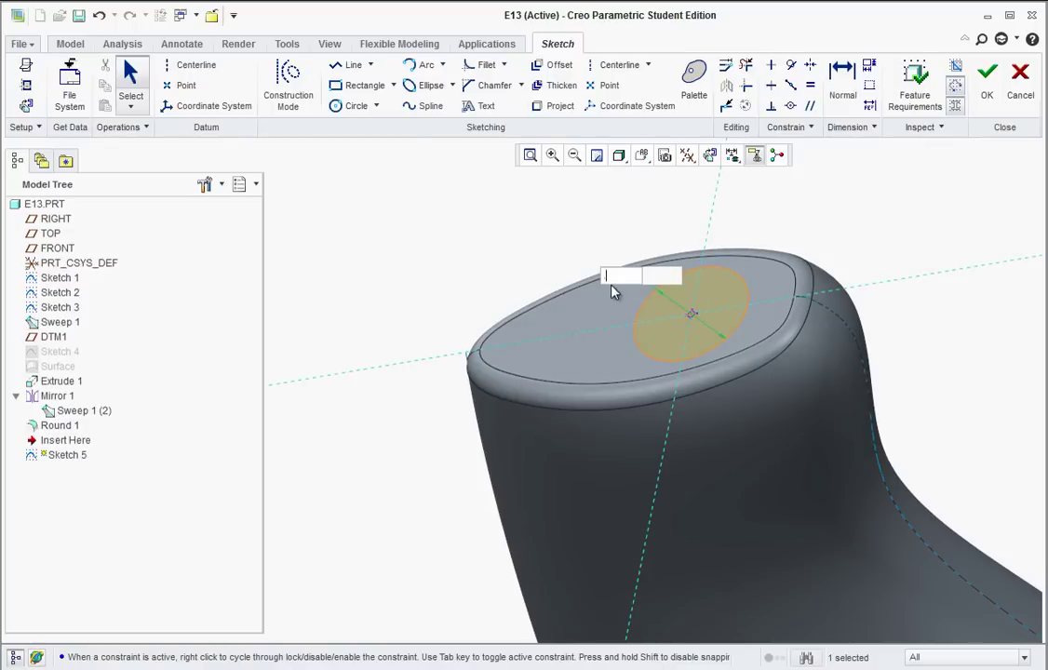
key("Return")
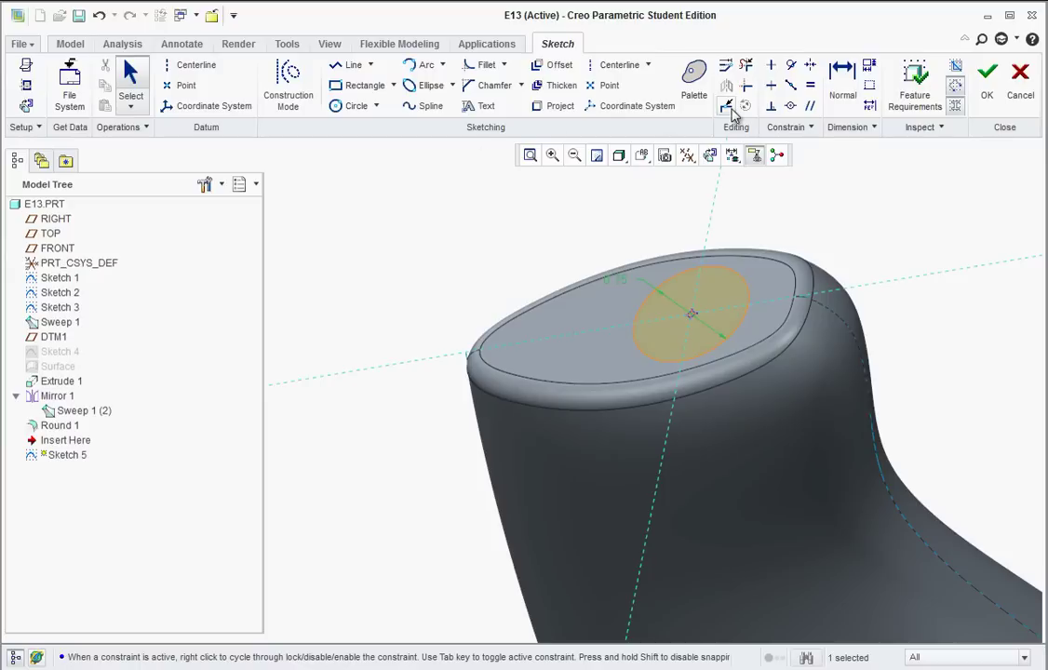
left_click(982, 85)
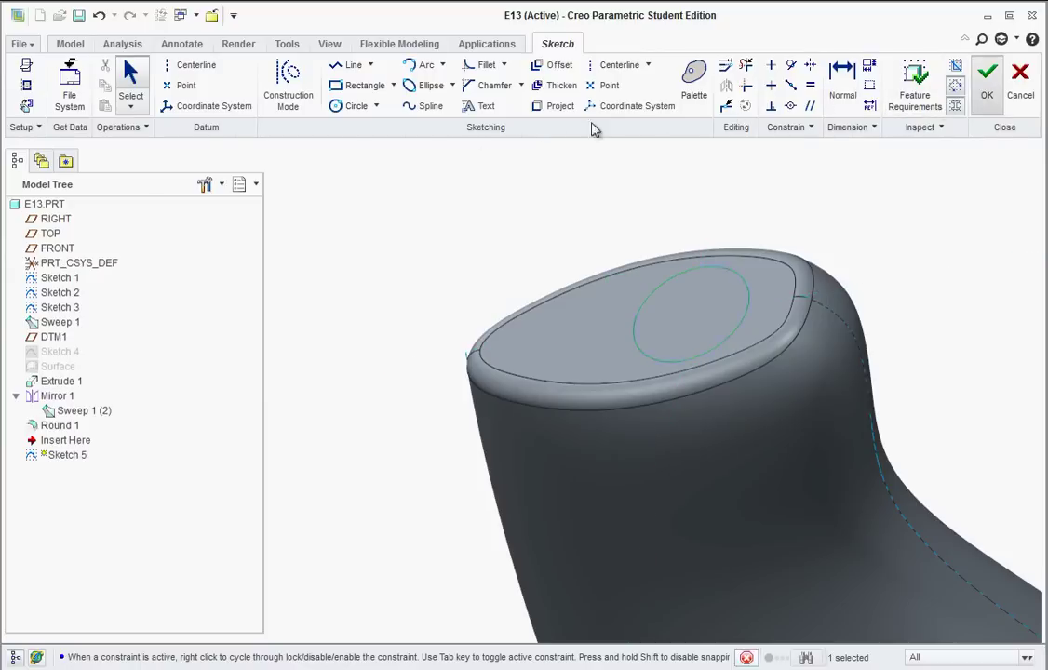
- Extrude the circle outward from the neck-end face as a solid cylinder with a depth of 0.75
left_click(430, 84)
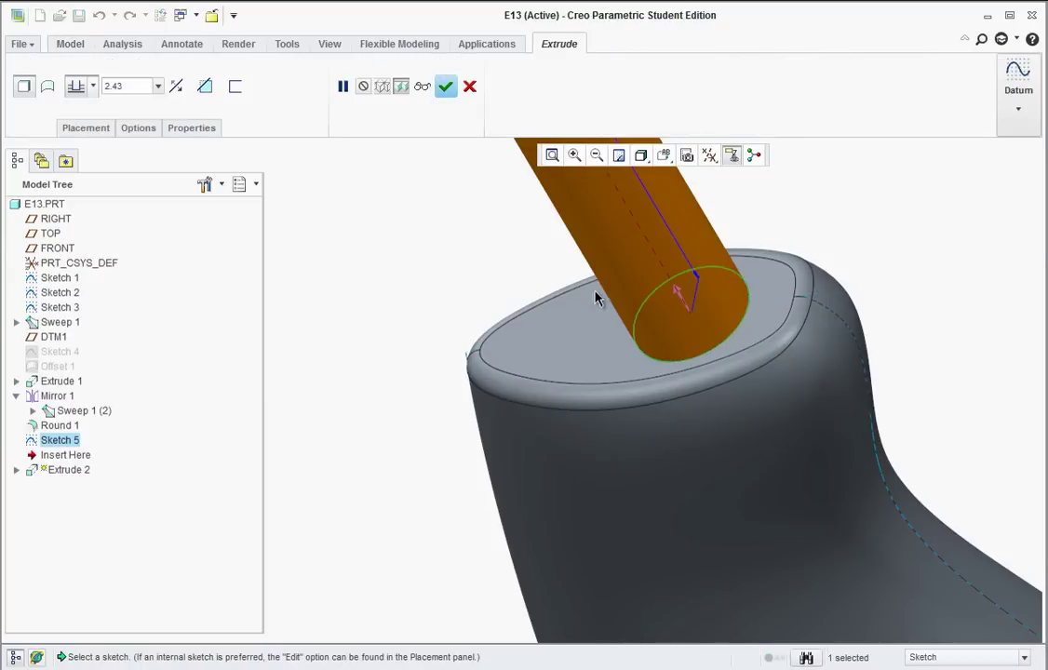
scroll(598, 295, "up", 3)
left_click_drag(587, 215, 673, 219)
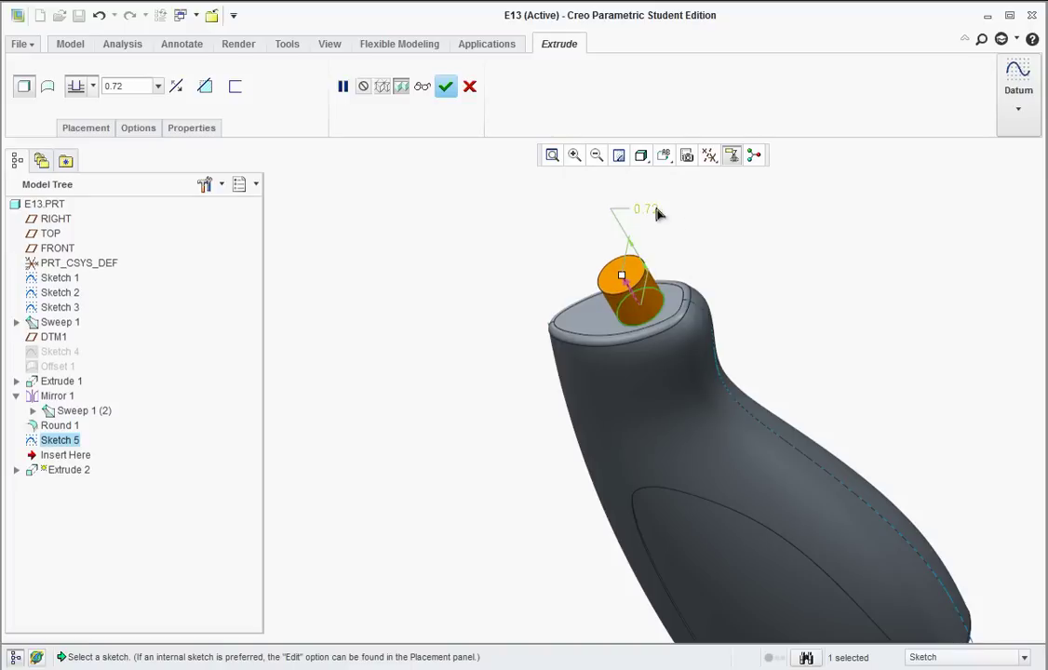
double_click(646, 209)
type(".75")
key("Return")
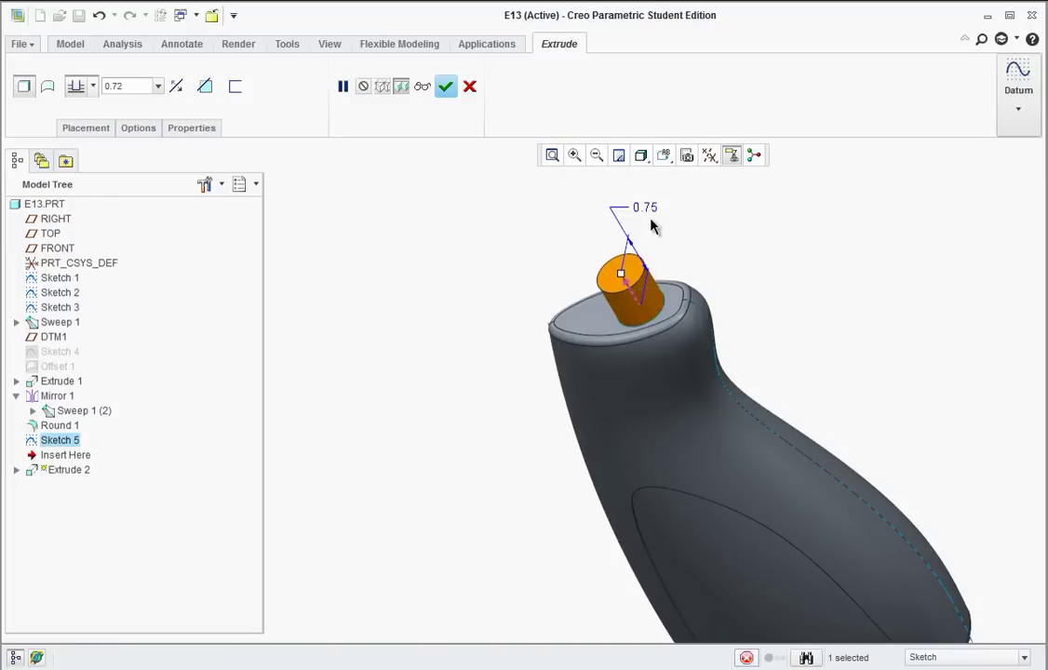
left_click(446, 86)
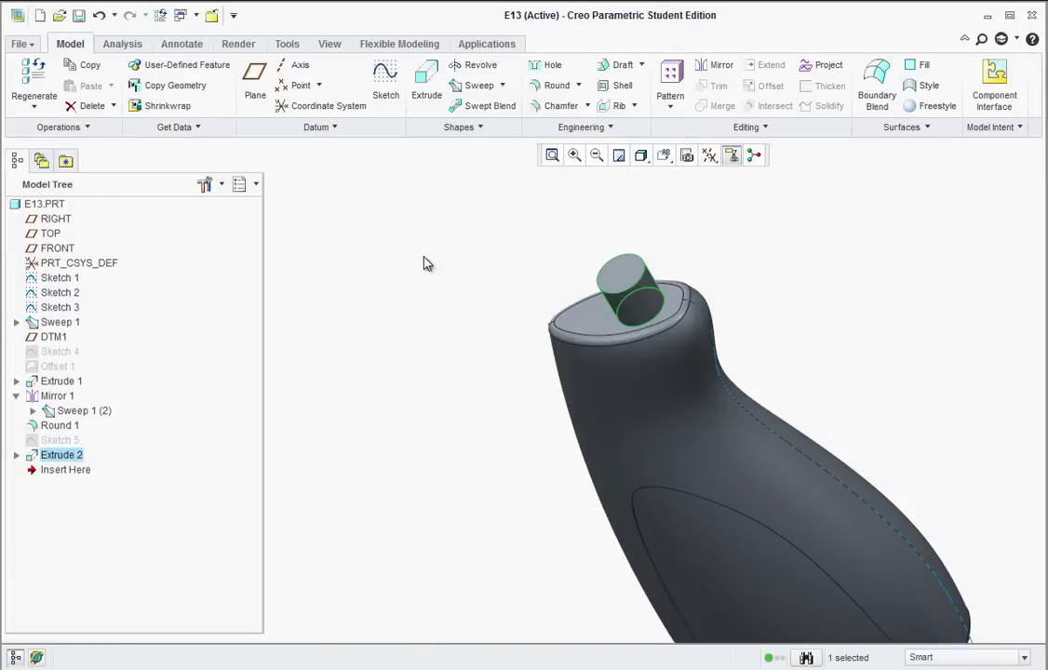
mouse_move(504, 390)
middle_mouse_down()
mouse_move(598, 367)
mouse_move(603, 307)
mouse_move(606, 377)
mouse_move(643, 421)
mouse_move(636, 375)
mouse_move(597, 465)
middle_mouse_up()
scroll(620, 307, "up", 3)
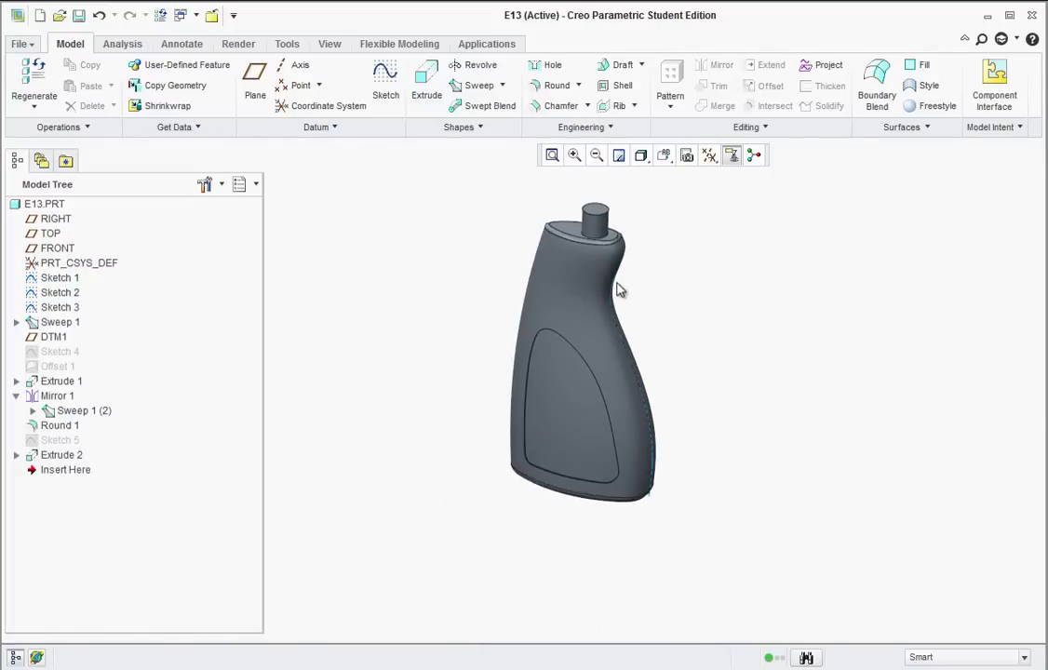